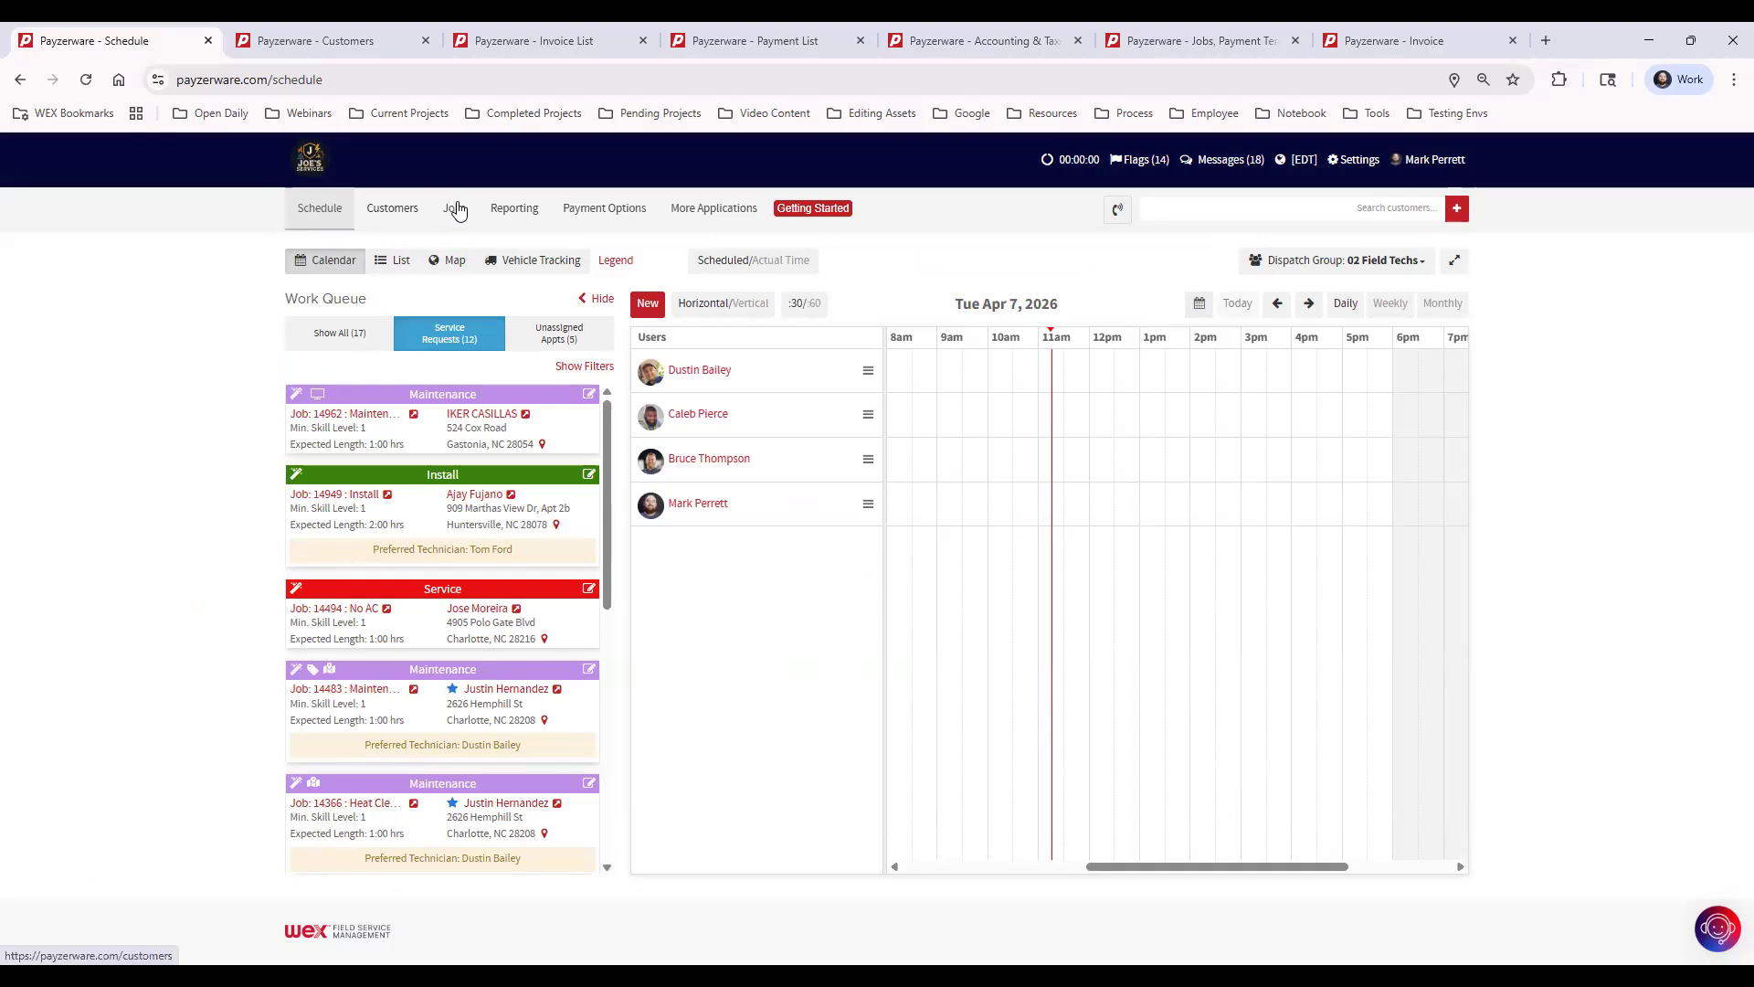
Step: Open the customer list and look through its first page of entries
click(353, 226)
click(337, 42)
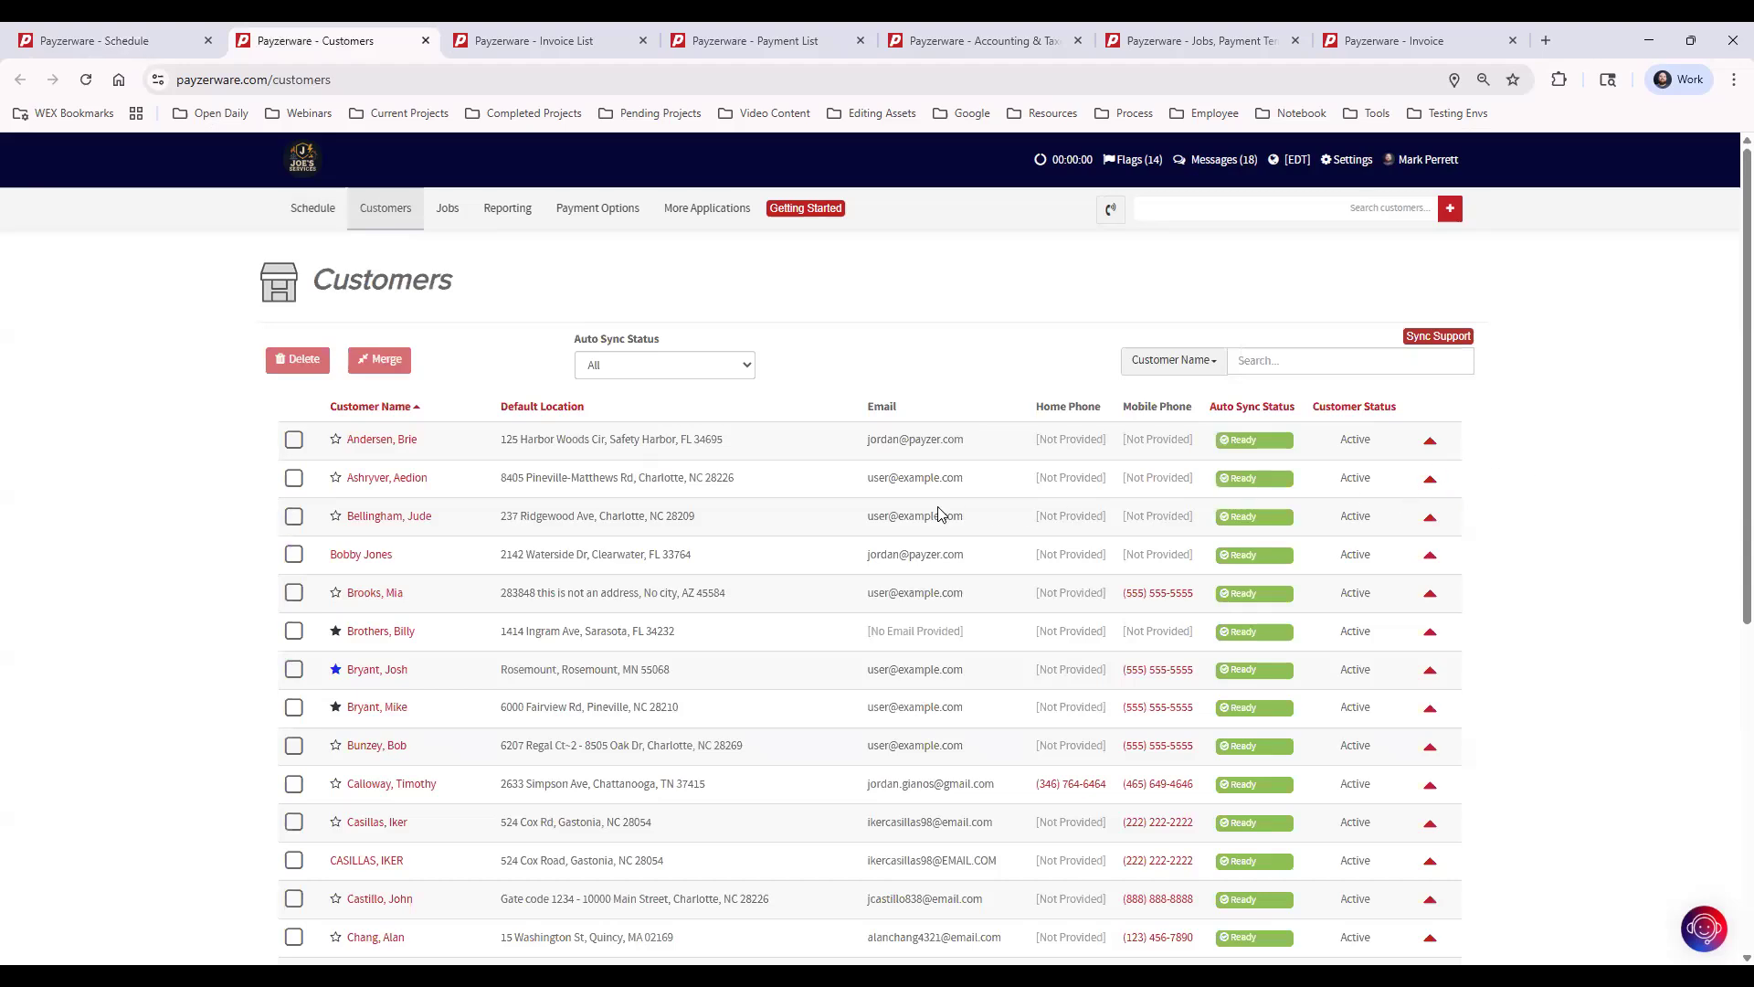
scroll(939, 514, down, 6)
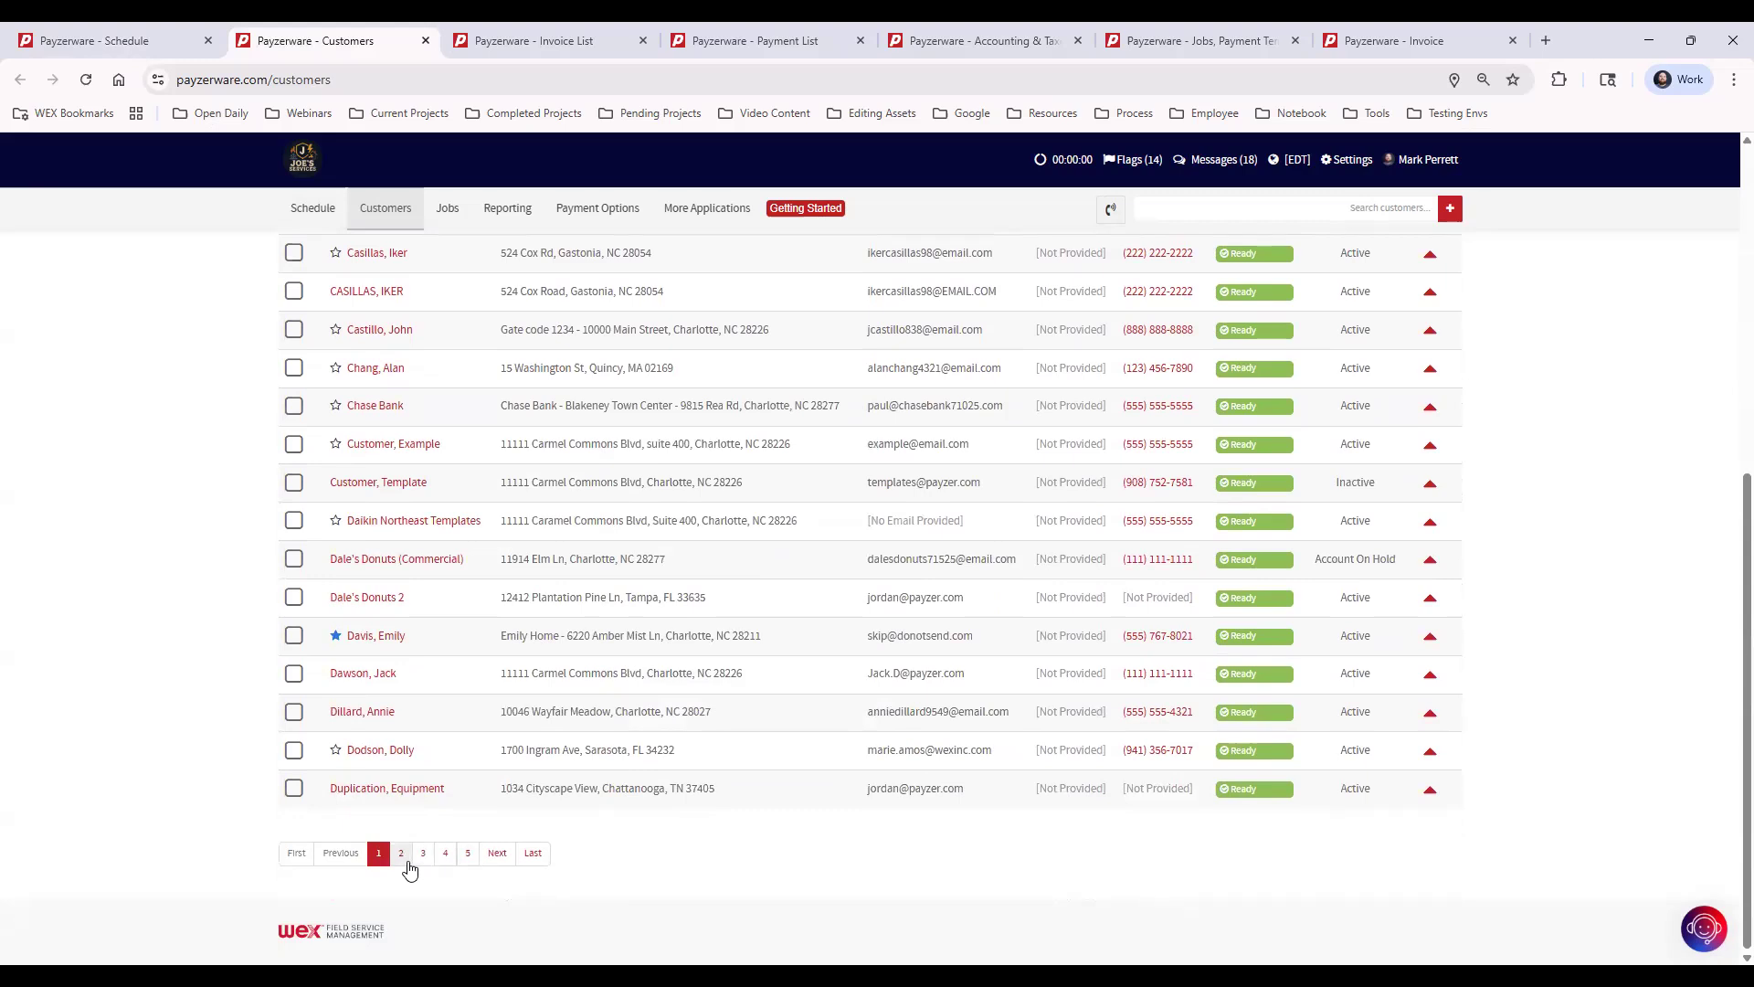
scroll(494, 763, up, 2)
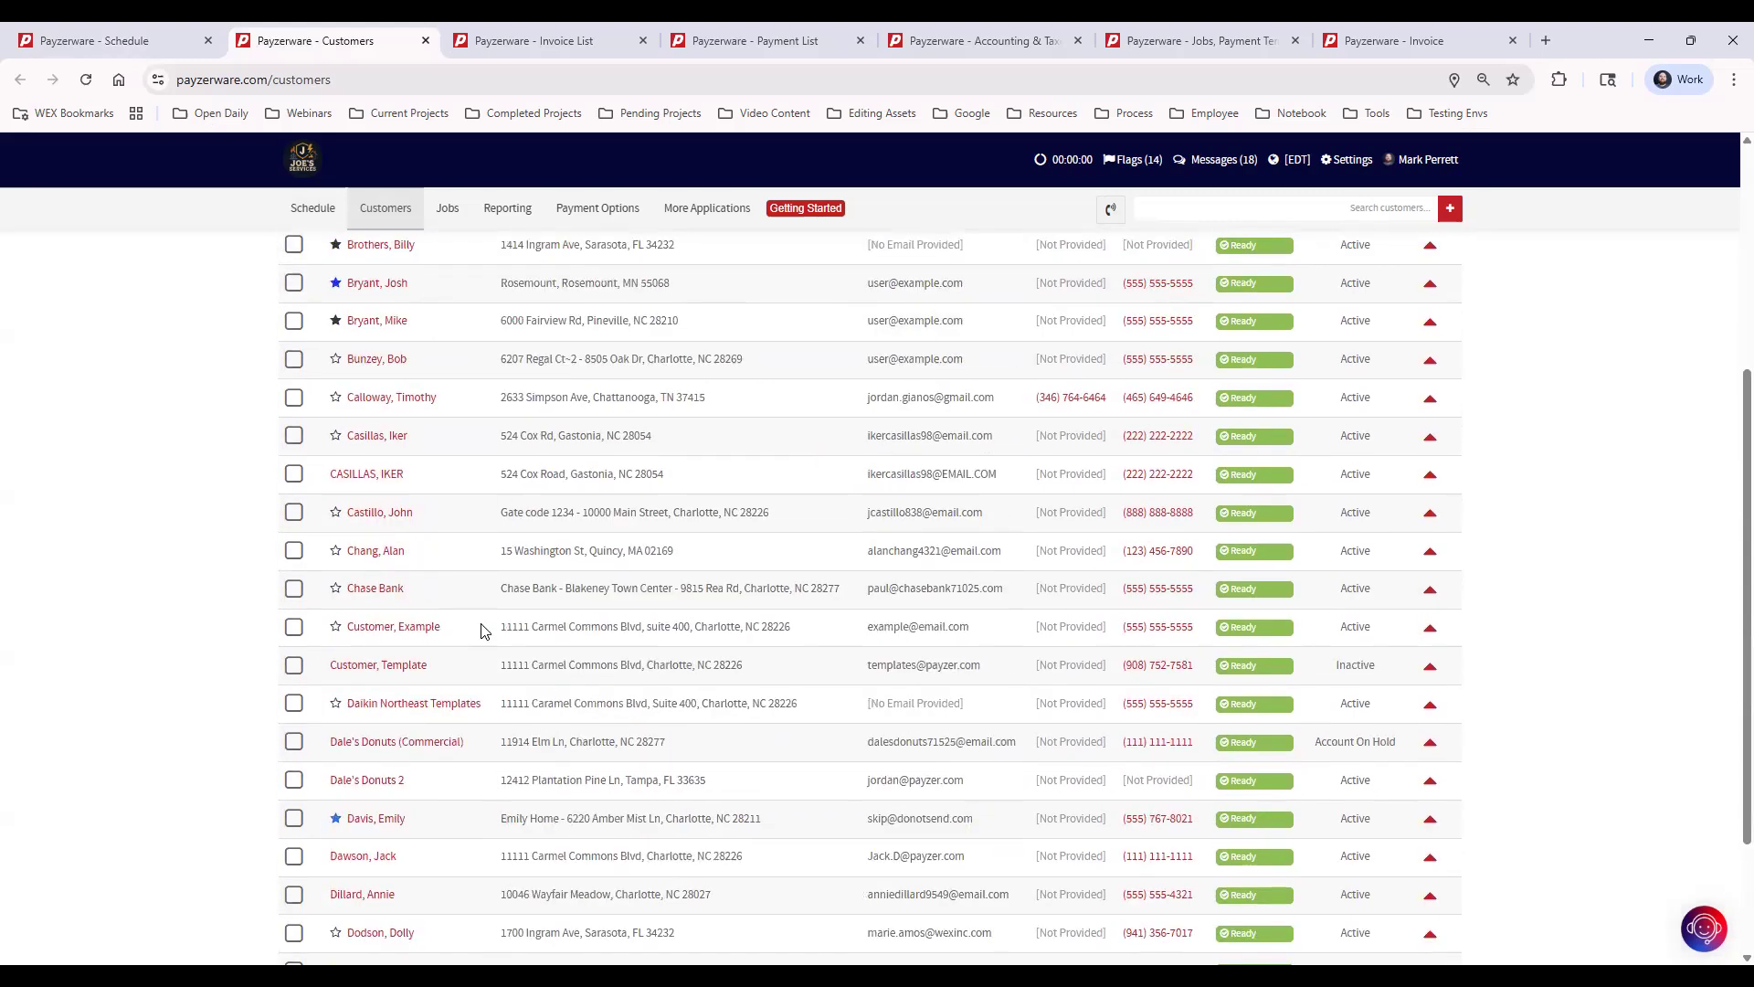
scroll(511, 608, up, 4)
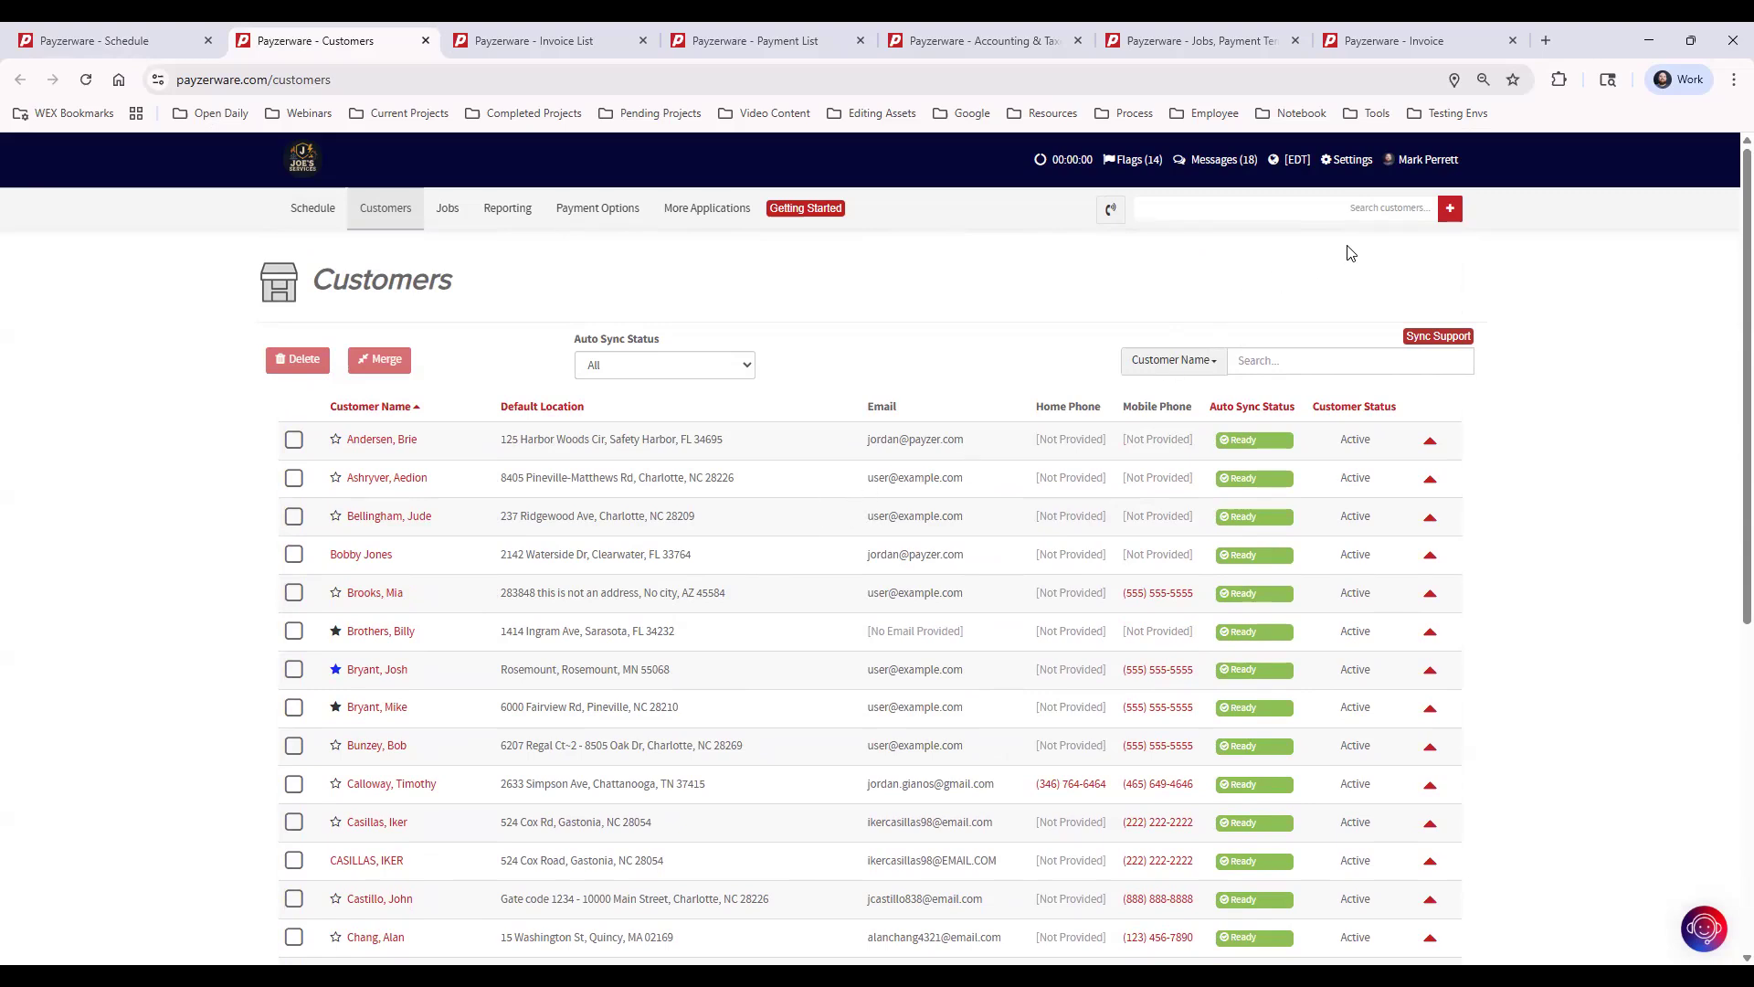
Step: View the blank new customer form without saving, and review the customer list's Auto Sync Status filter options
click(1451, 210)
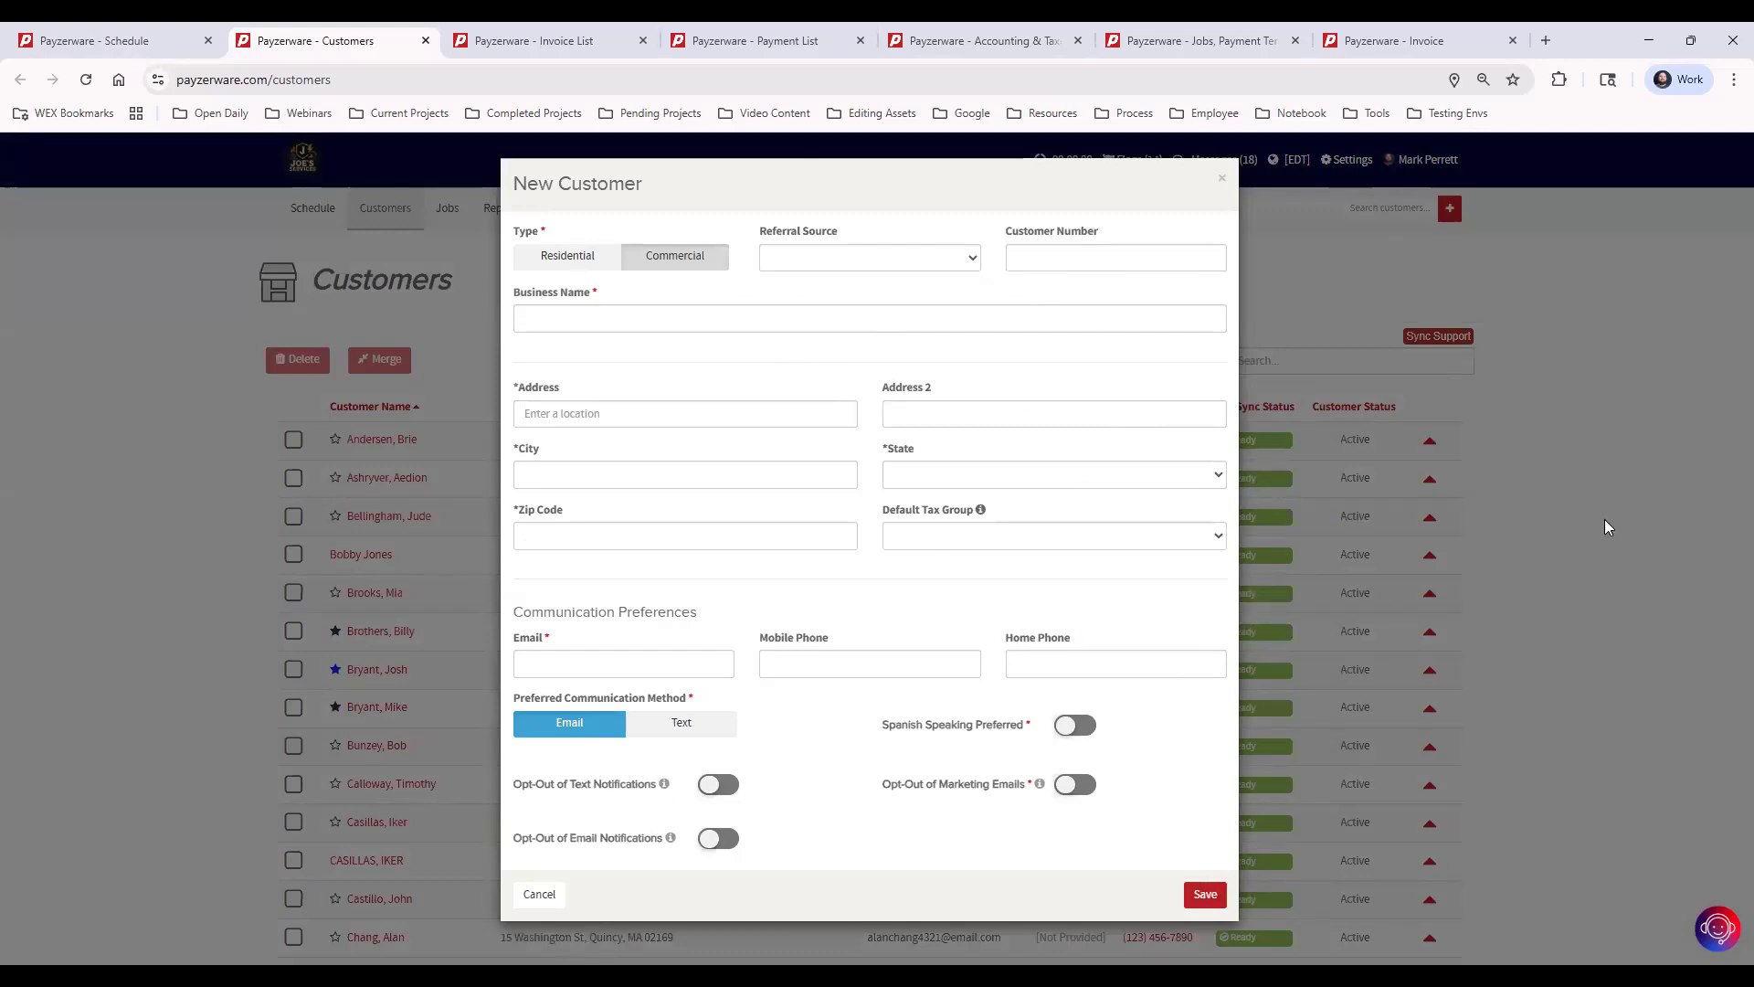
click(1223, 179)
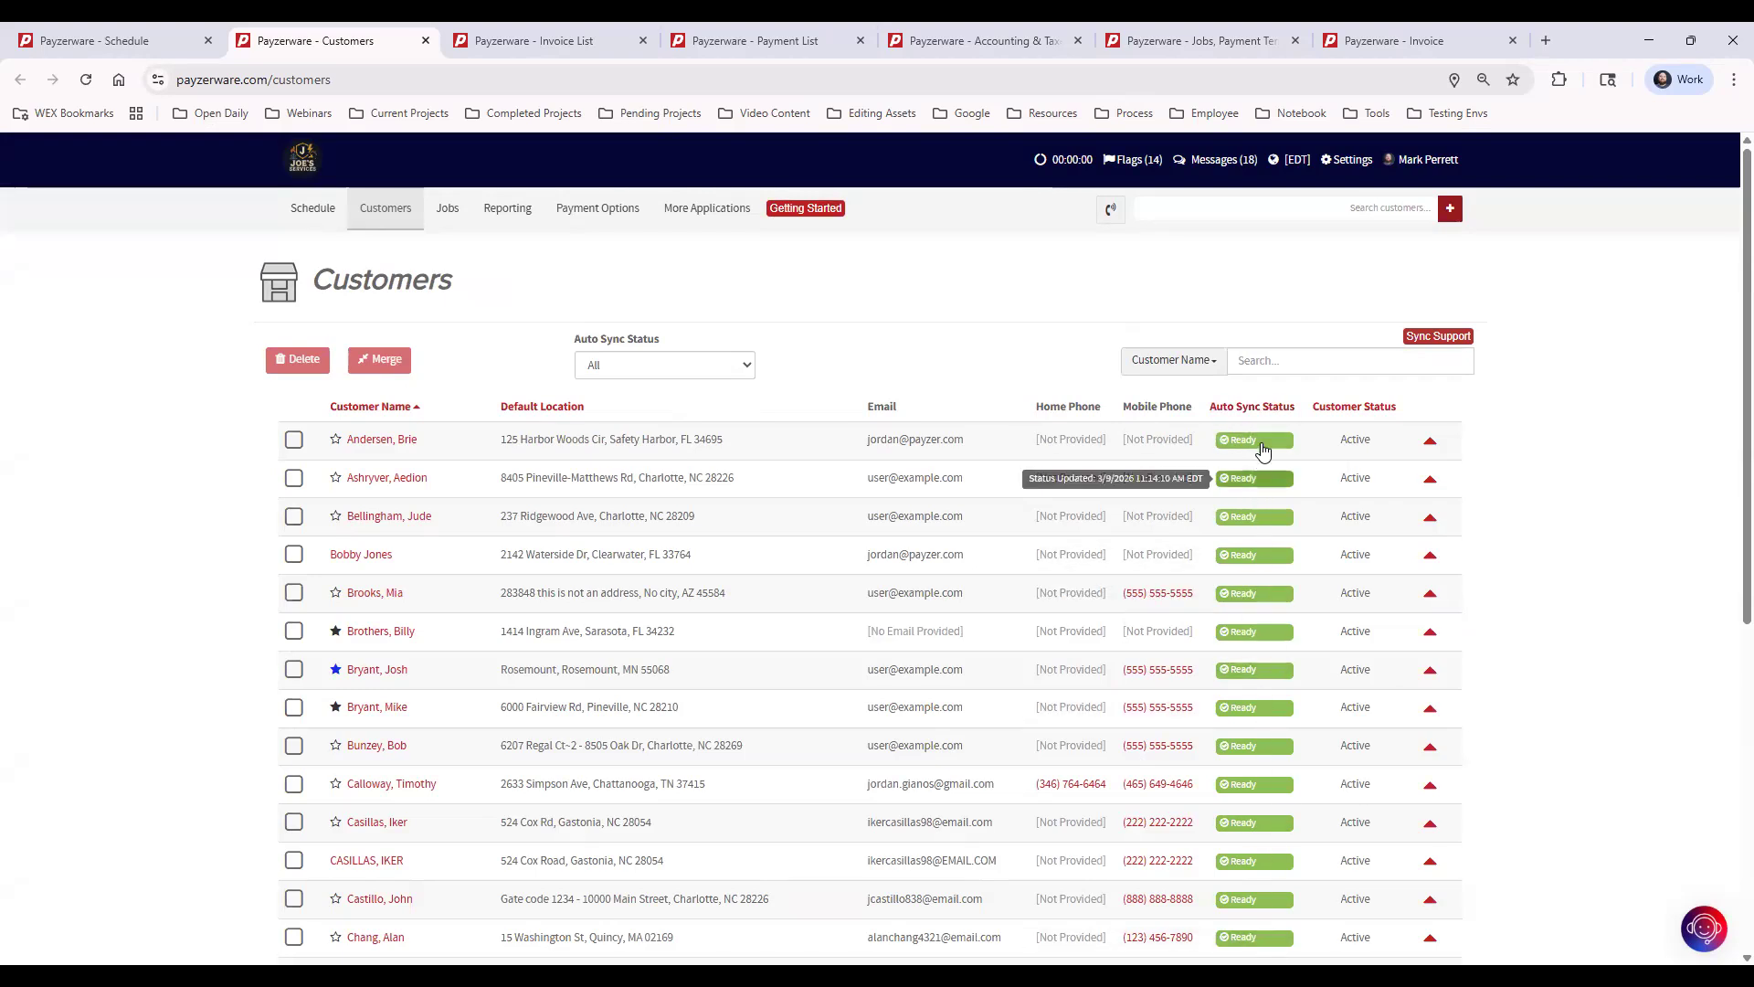
mouse_move(1245, 442)
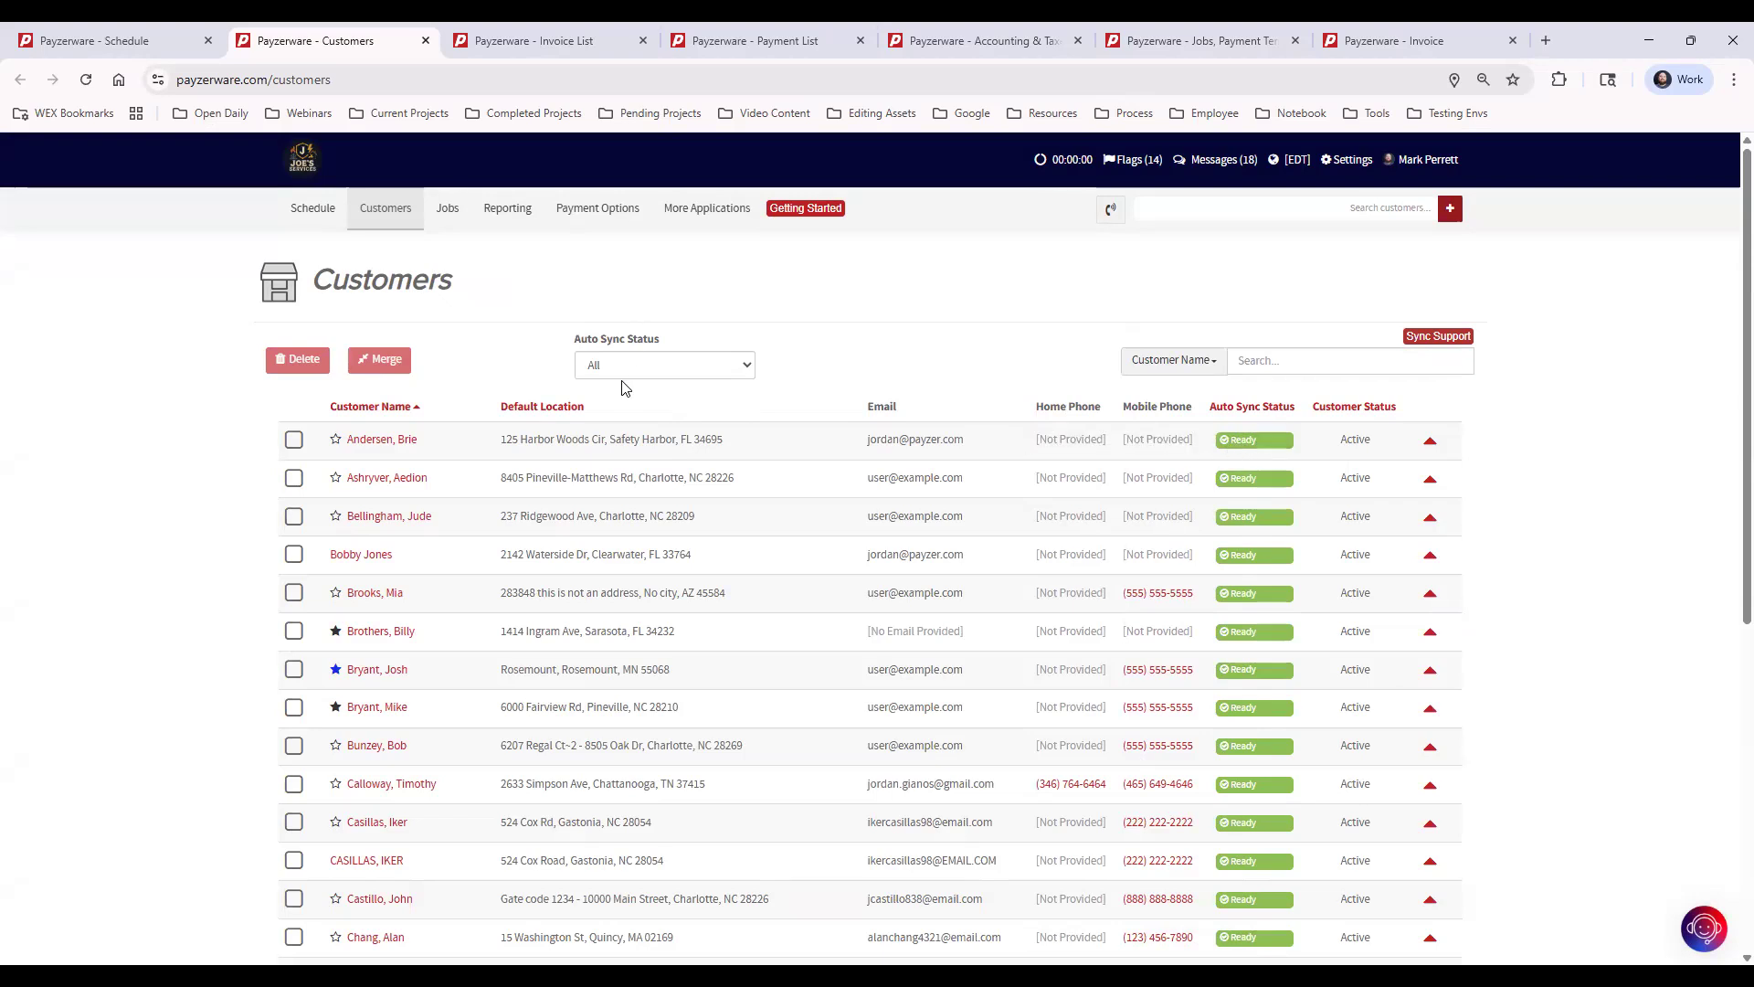
click(662, 375)
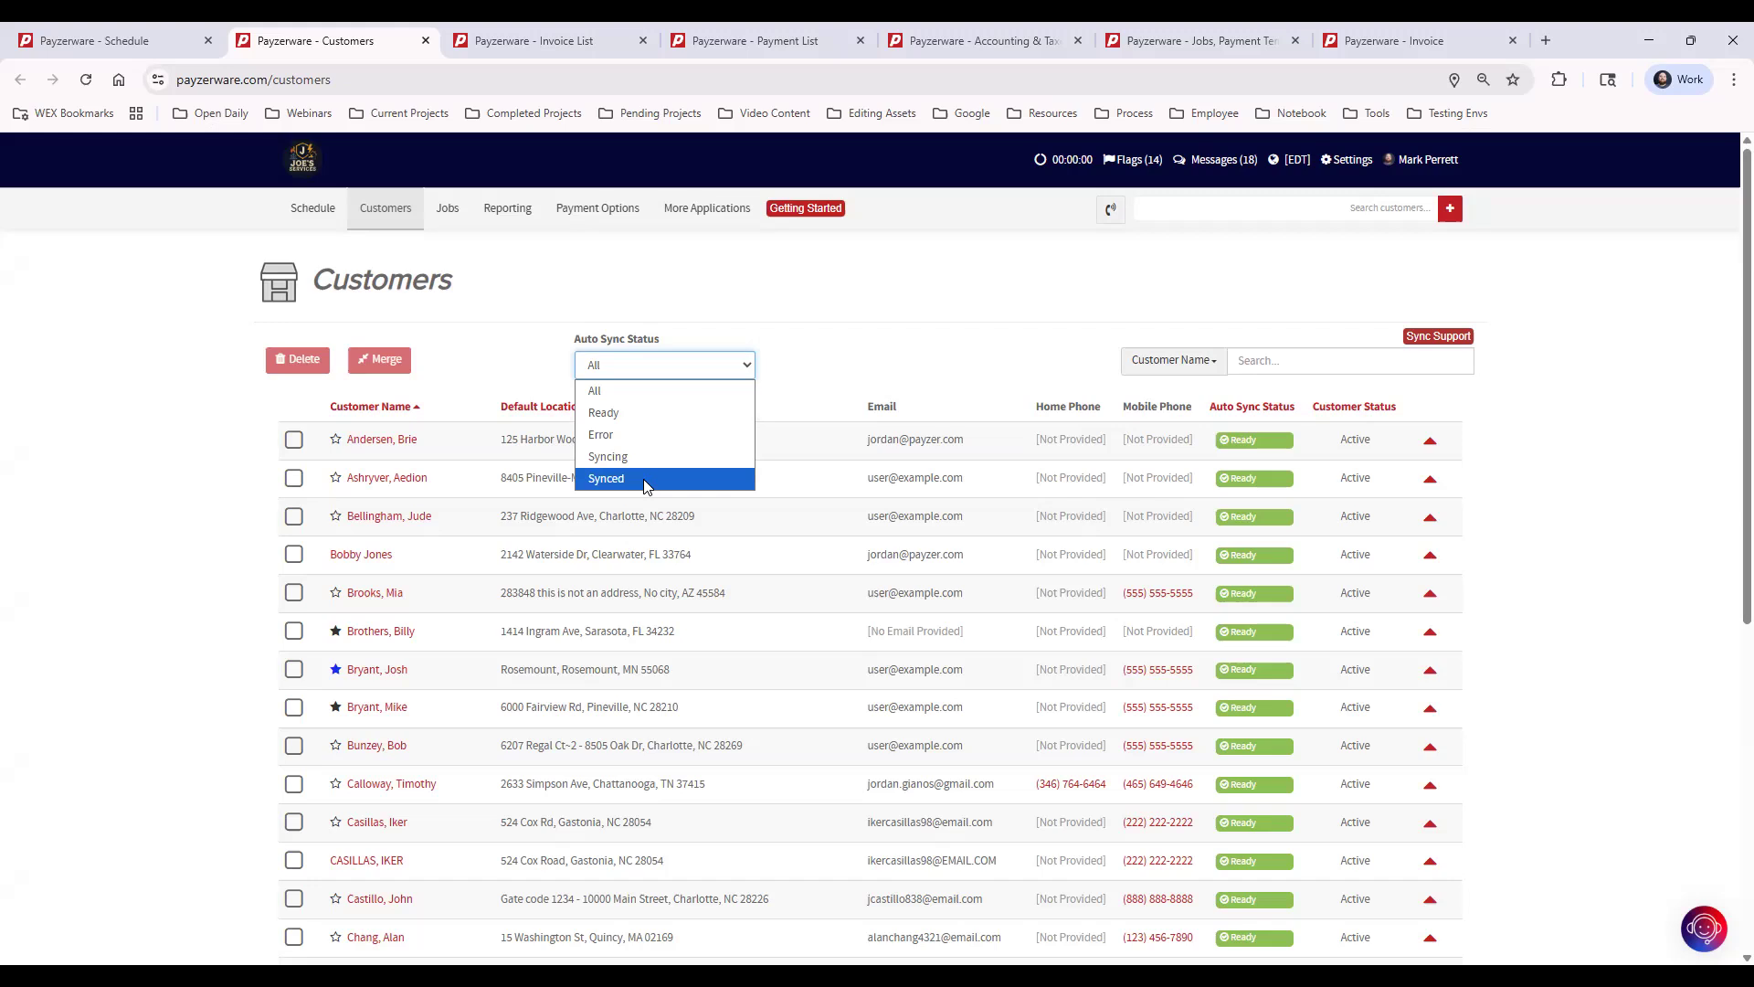
click(856, 360)
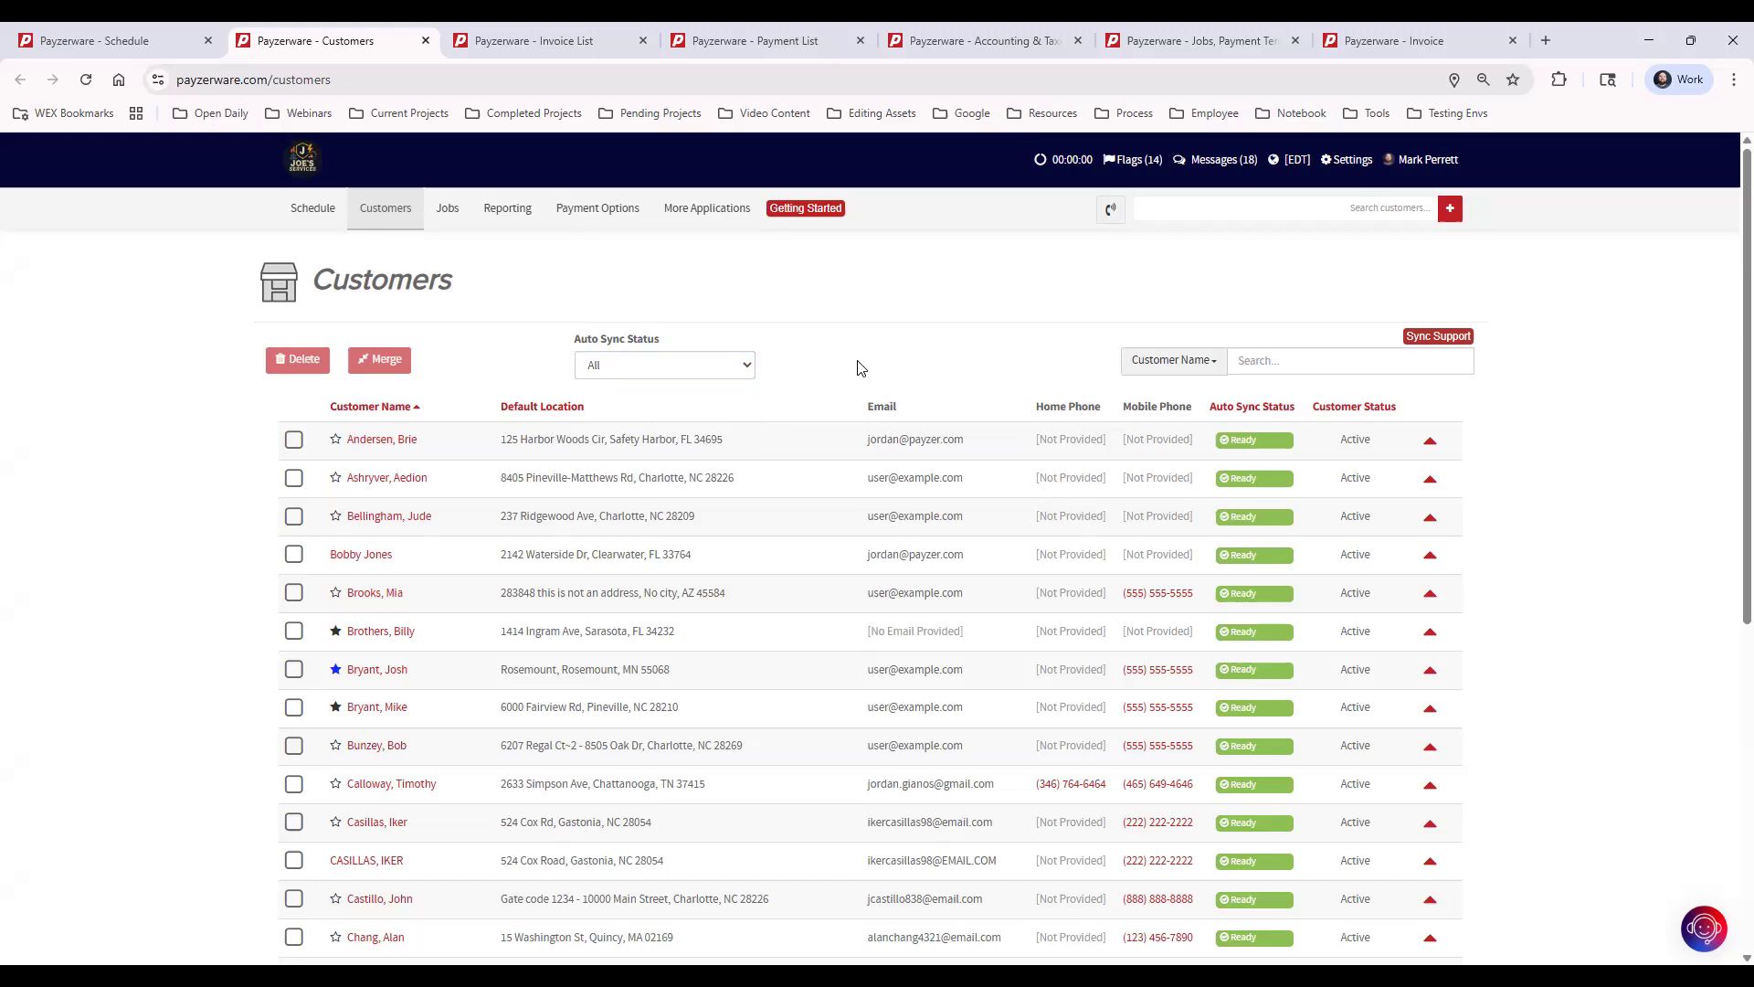
Step: Start merging the first two listed customers with the first one as master, and close the merge without completing it
click(293, 442)
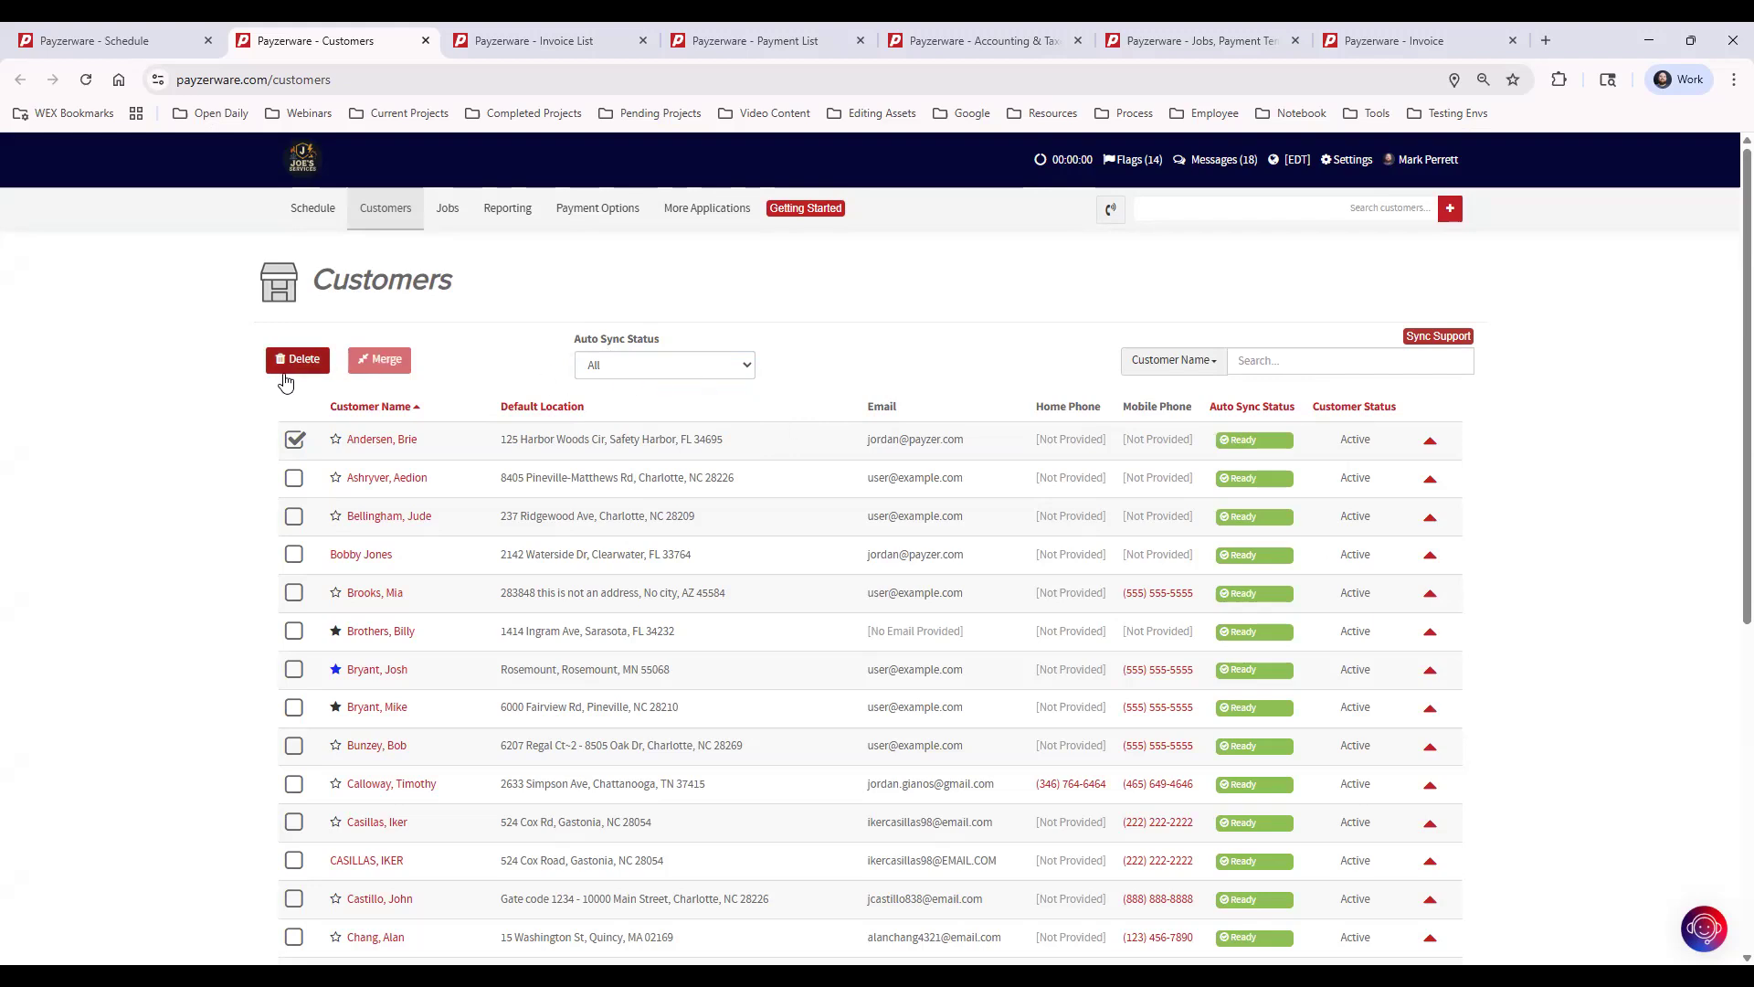
click(293, 478)
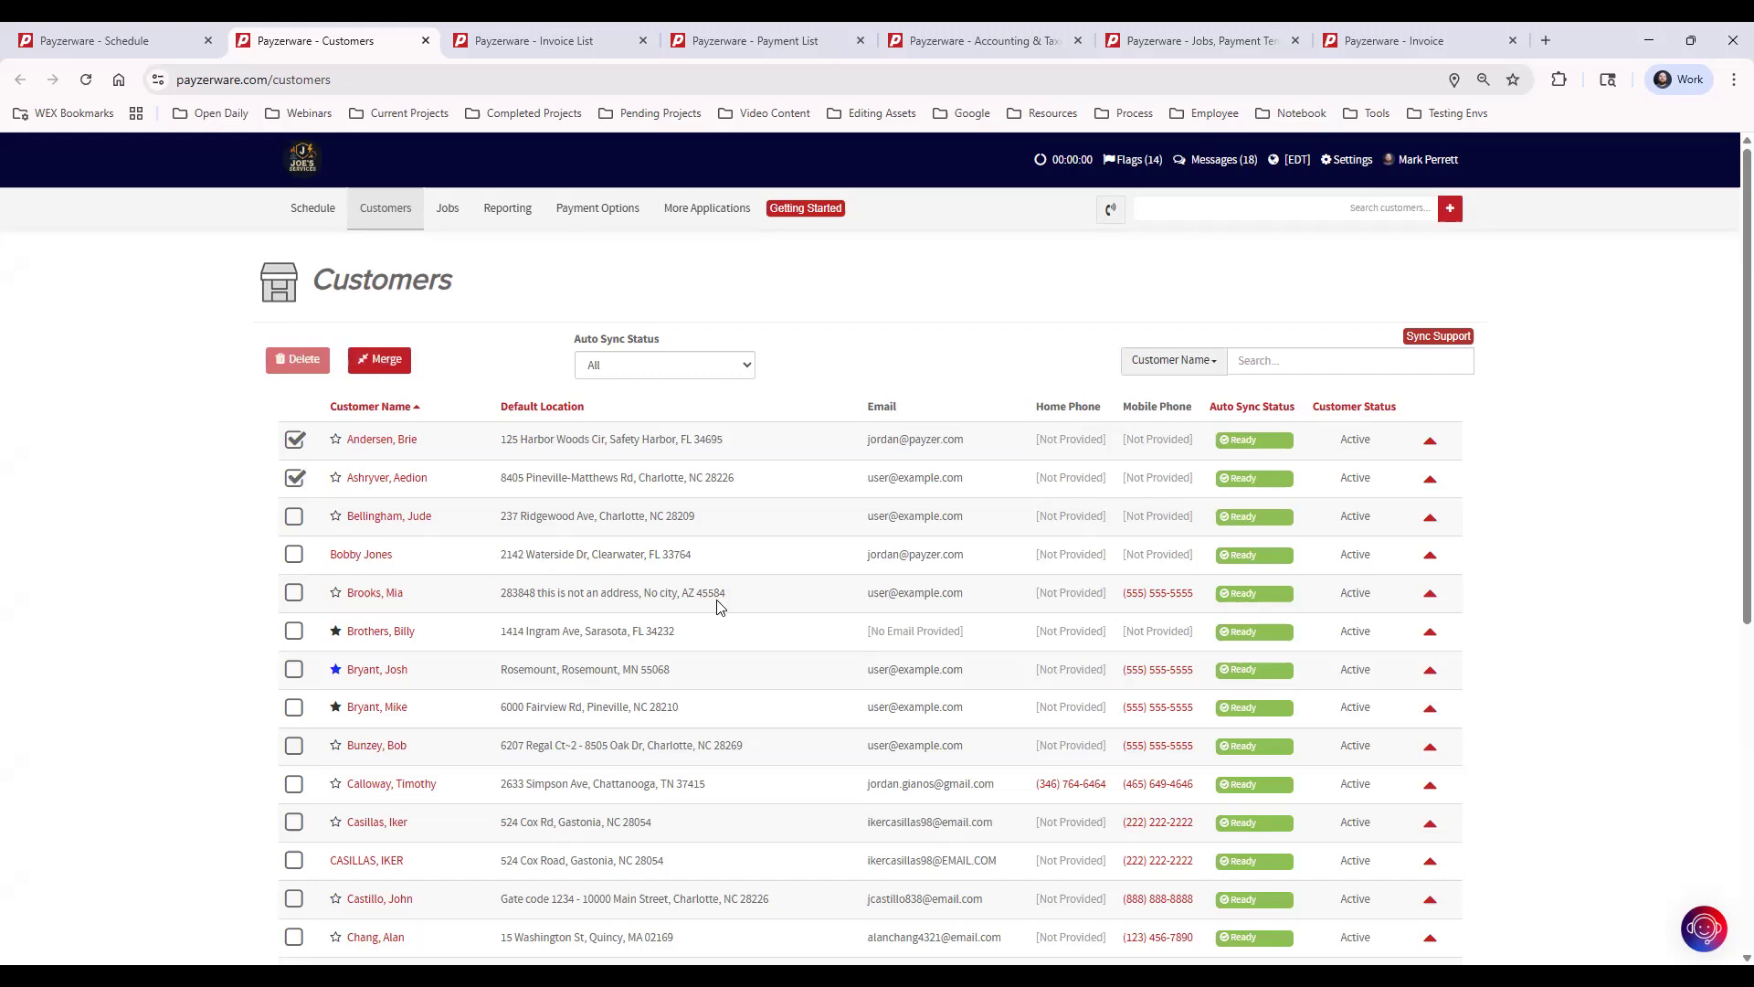
click(381, 363)
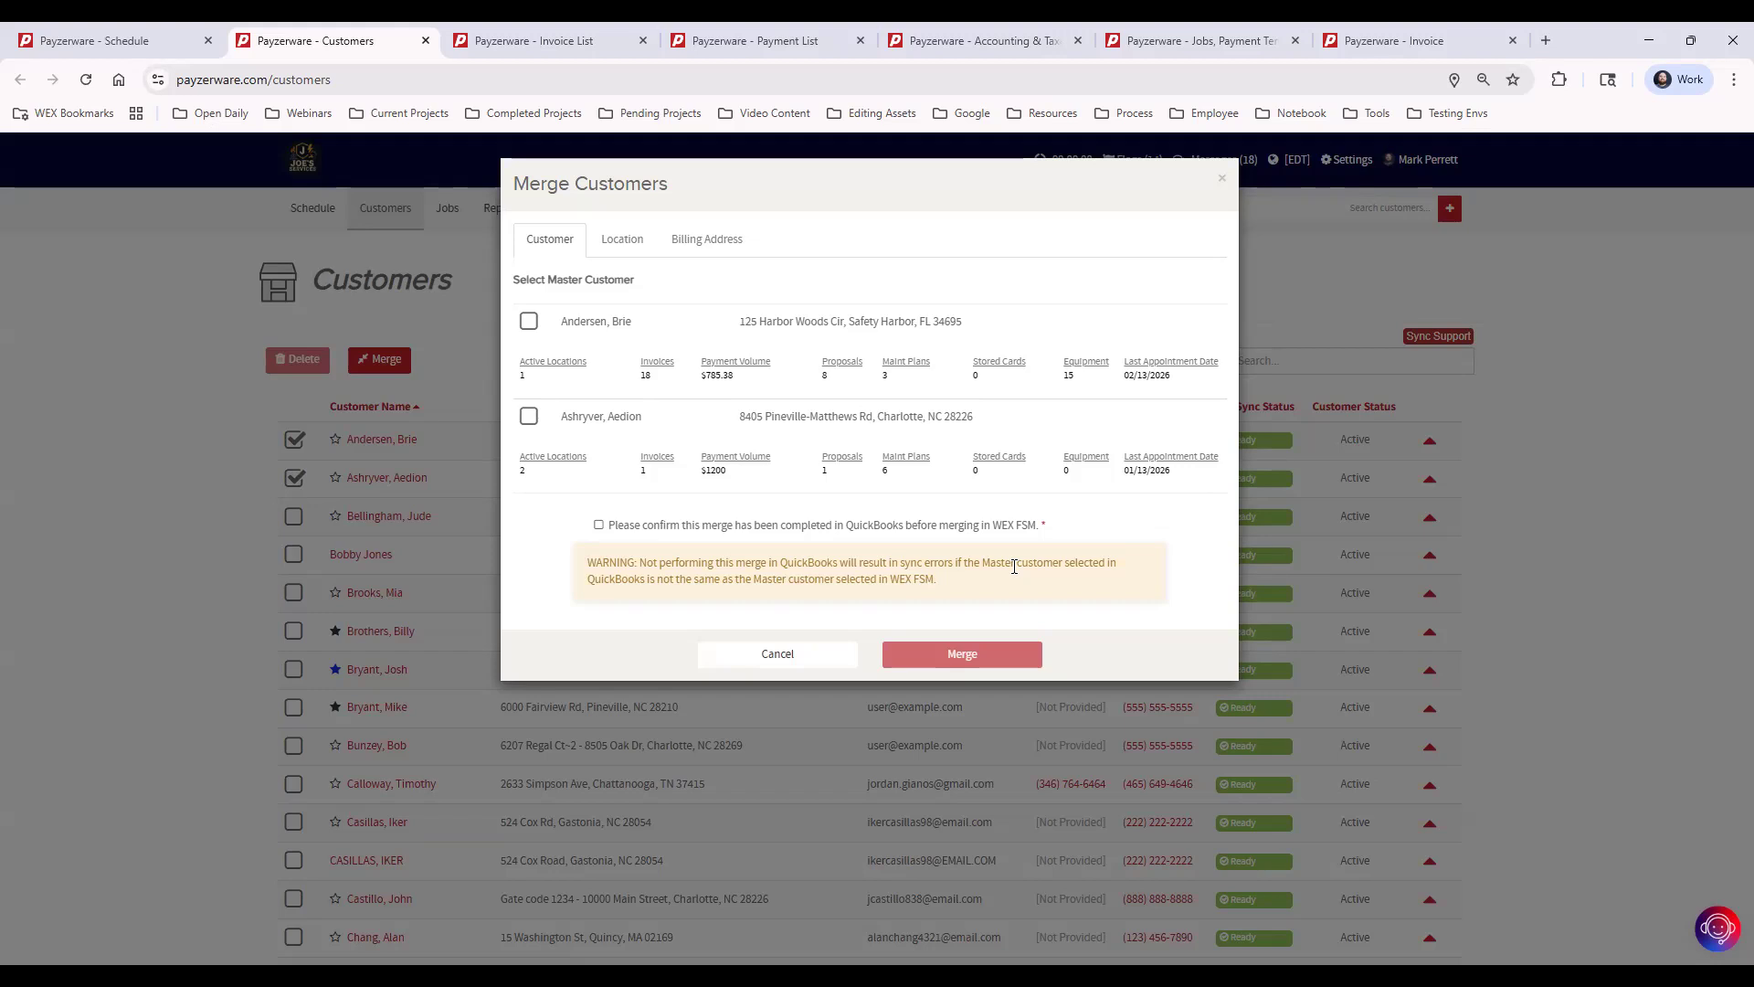
click(528, 321)
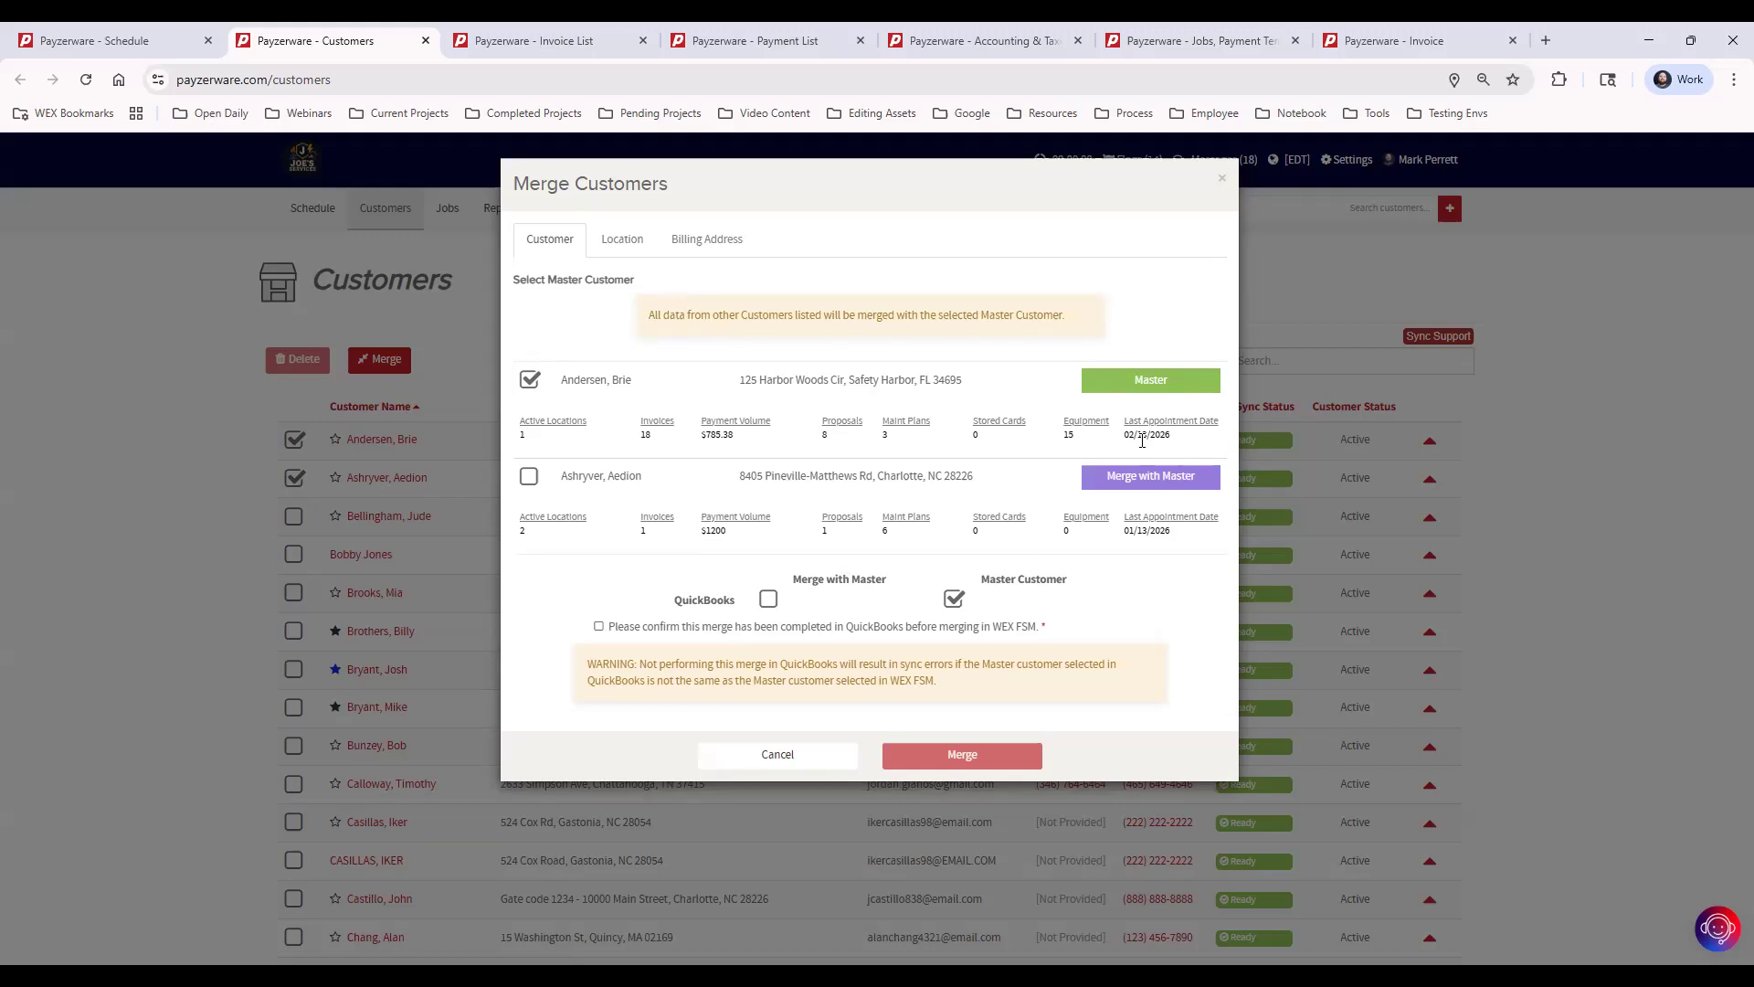
click(1223, 178)
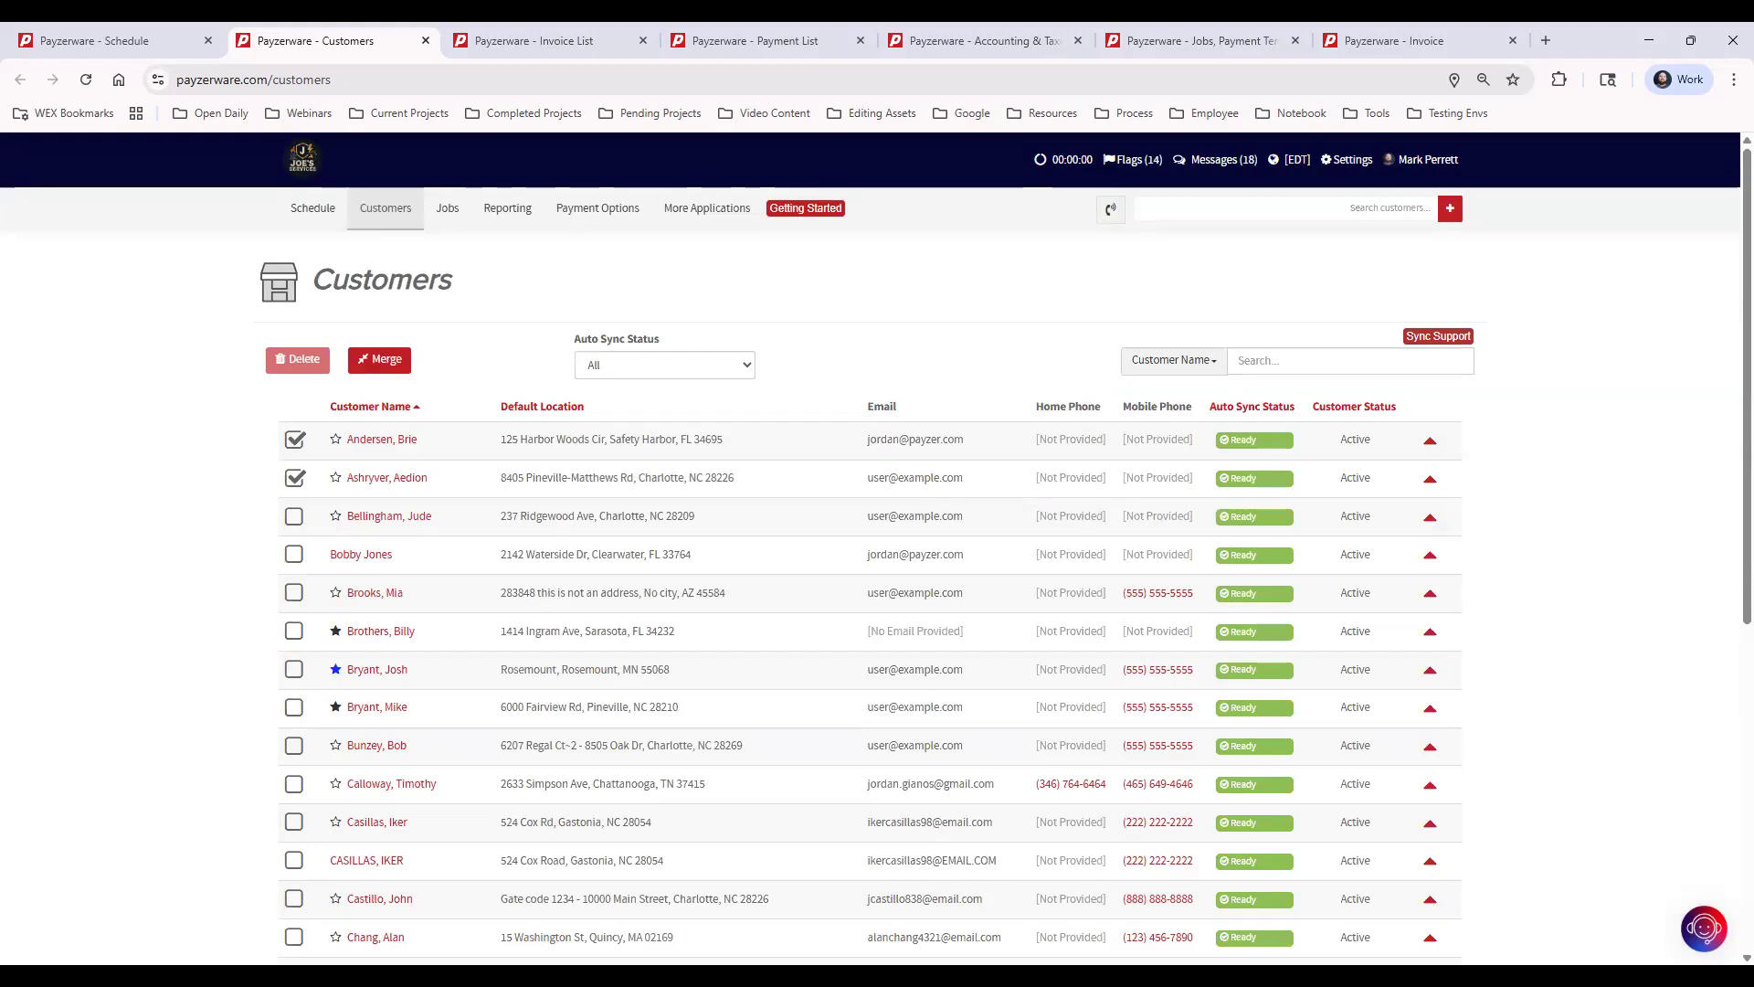
Step: Open the job invoice list and filter it to invoices with the Auto Sync Status Not Ready
click(532, 40)
click(448, 211)
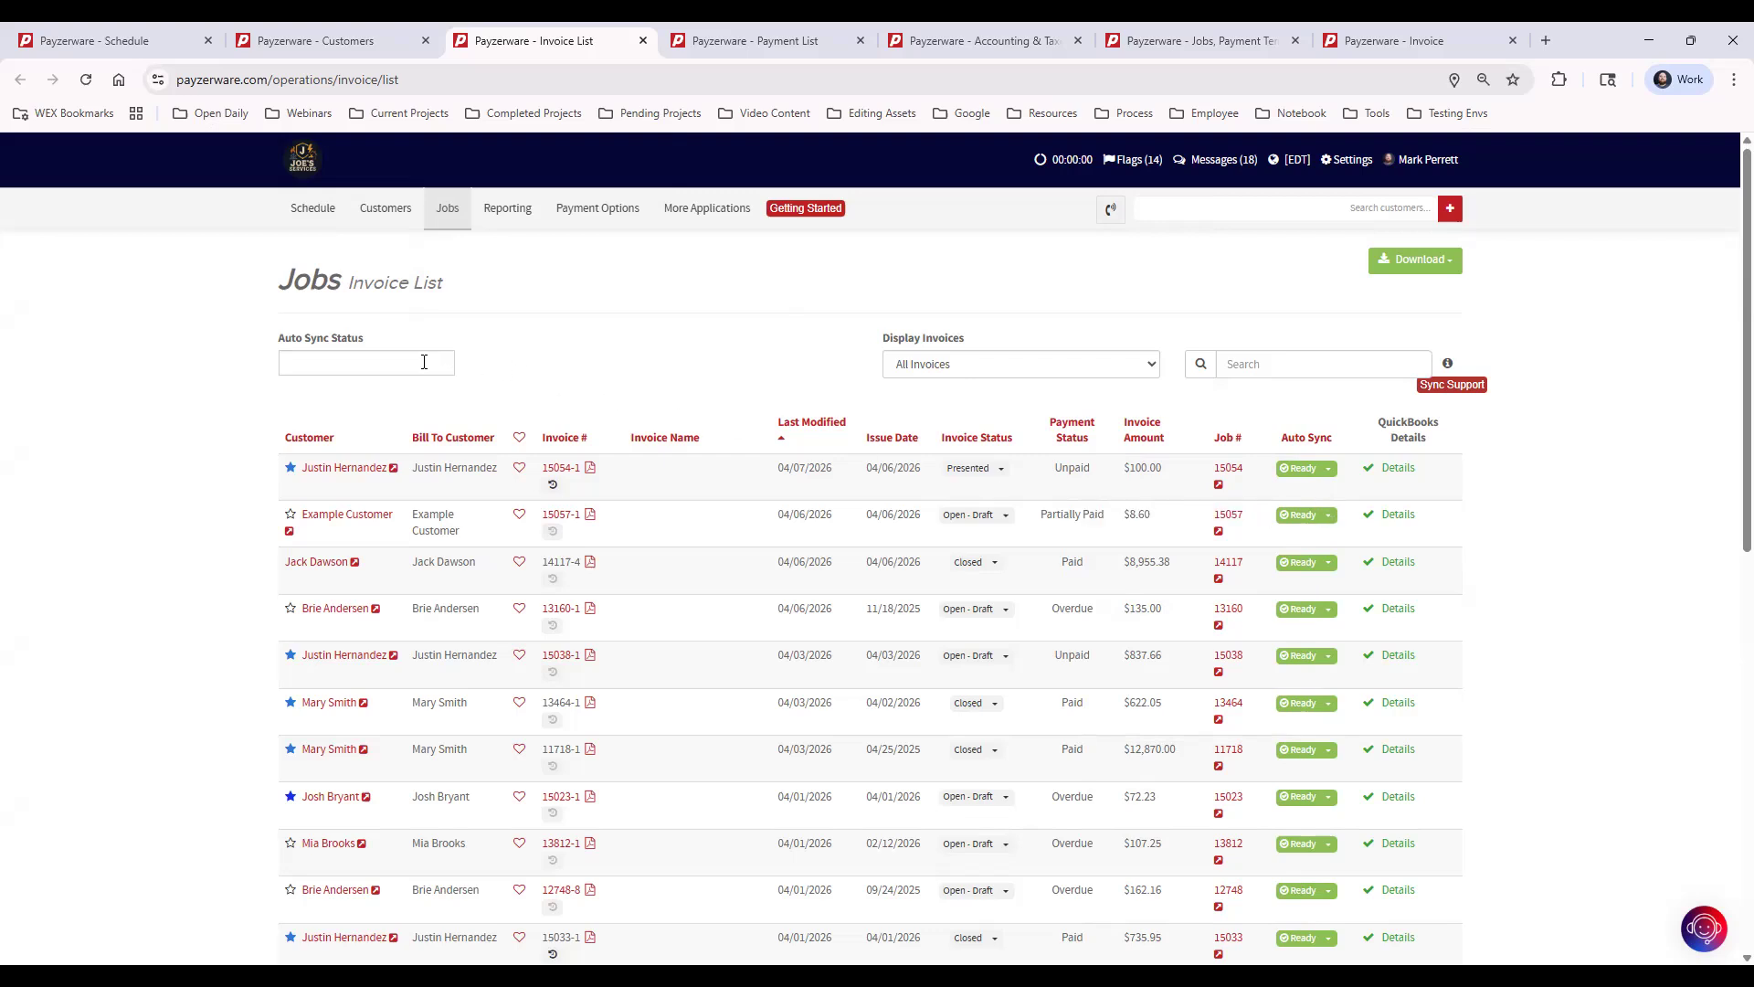
click(357, 360)
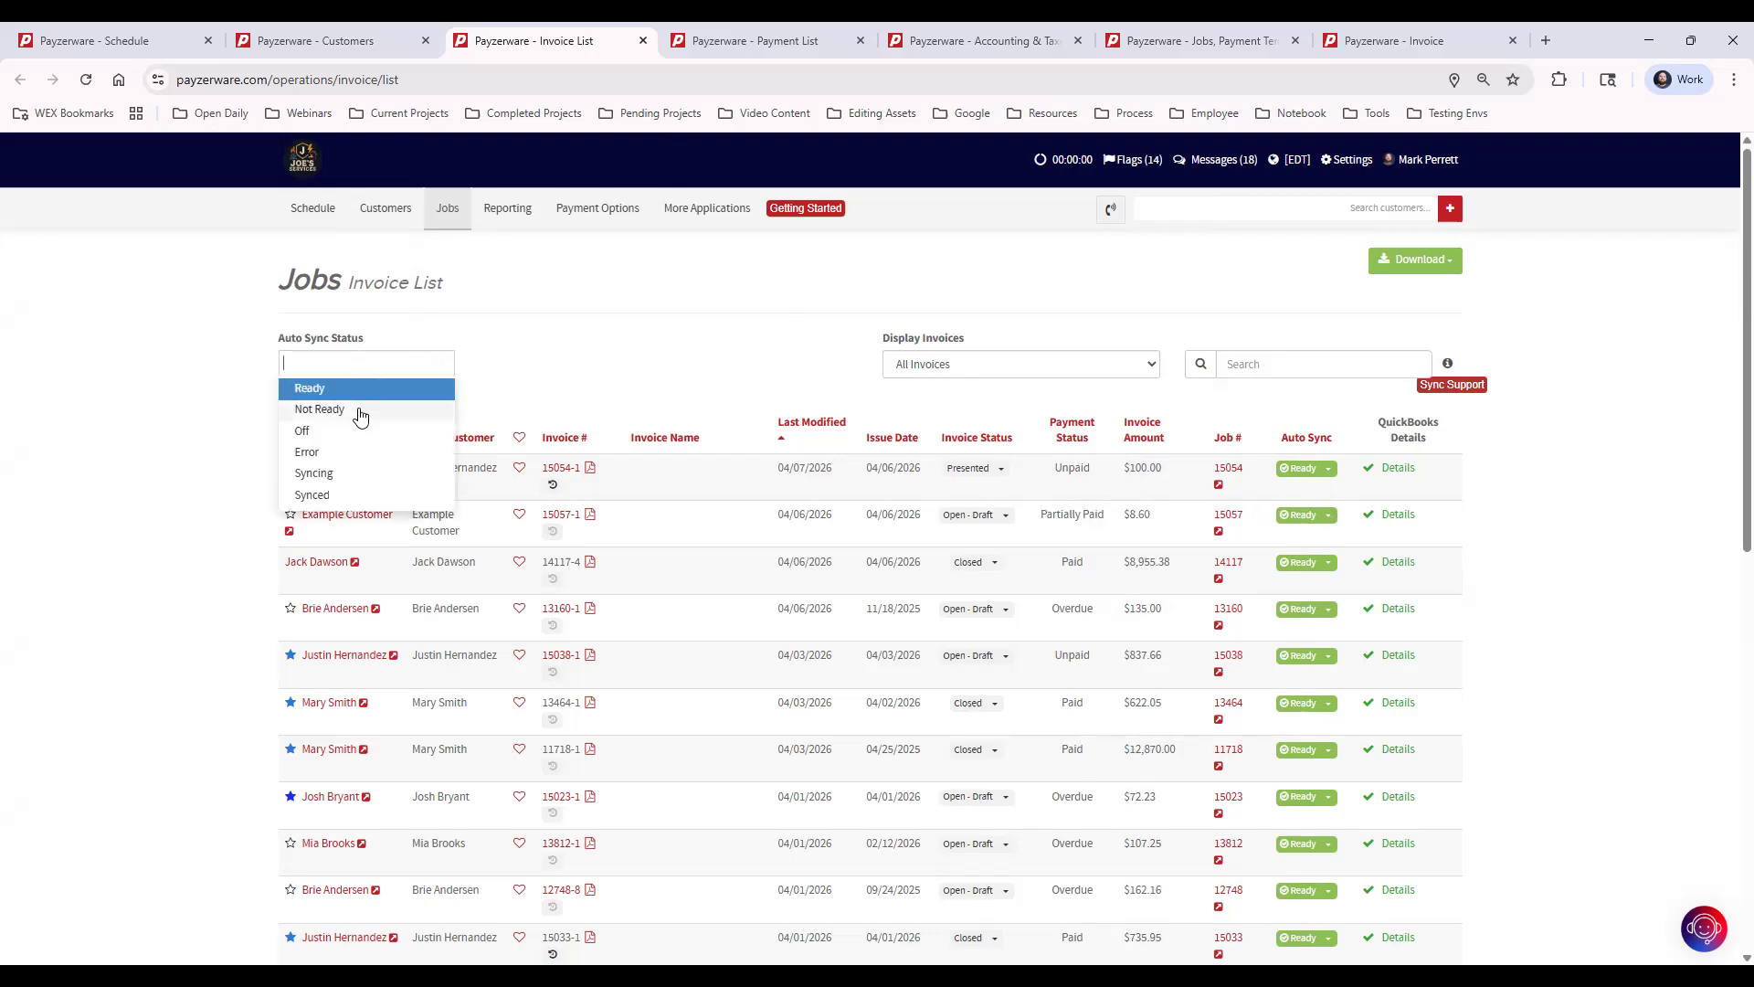
click(361, 412)
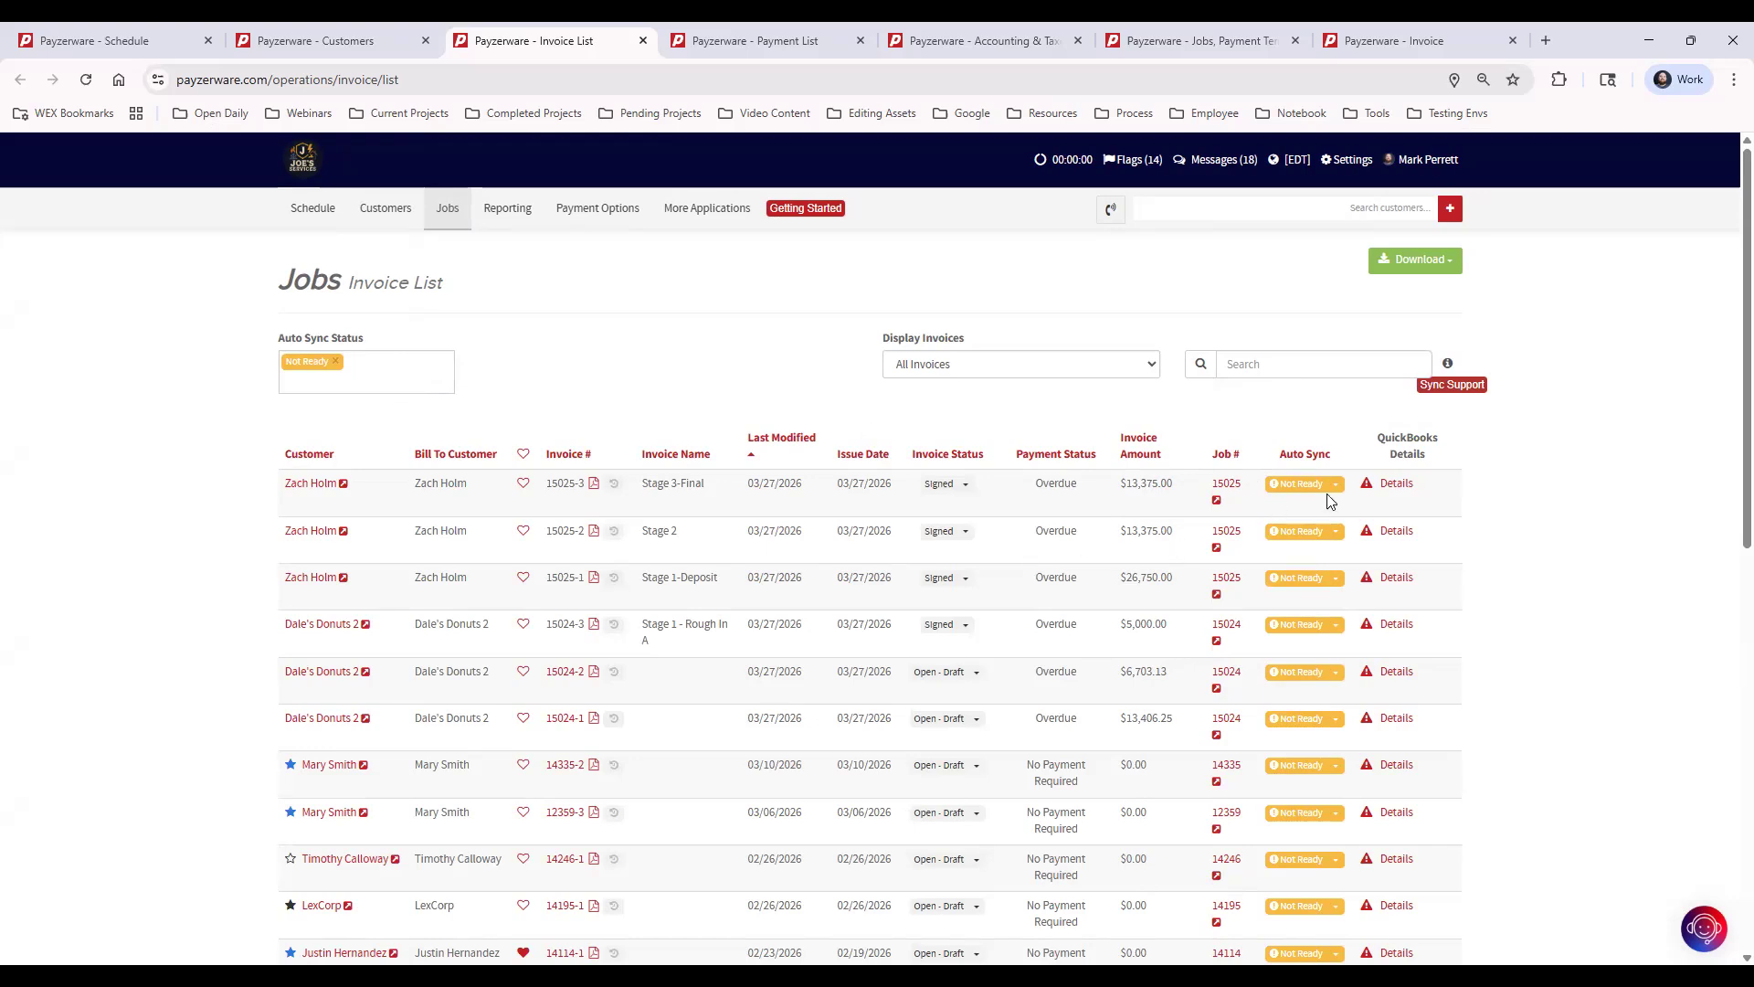
Step: Assign the Income - Job account to the Large Install line item of the Stage 3-Final invoice and save
mouse_move(1288, 498)
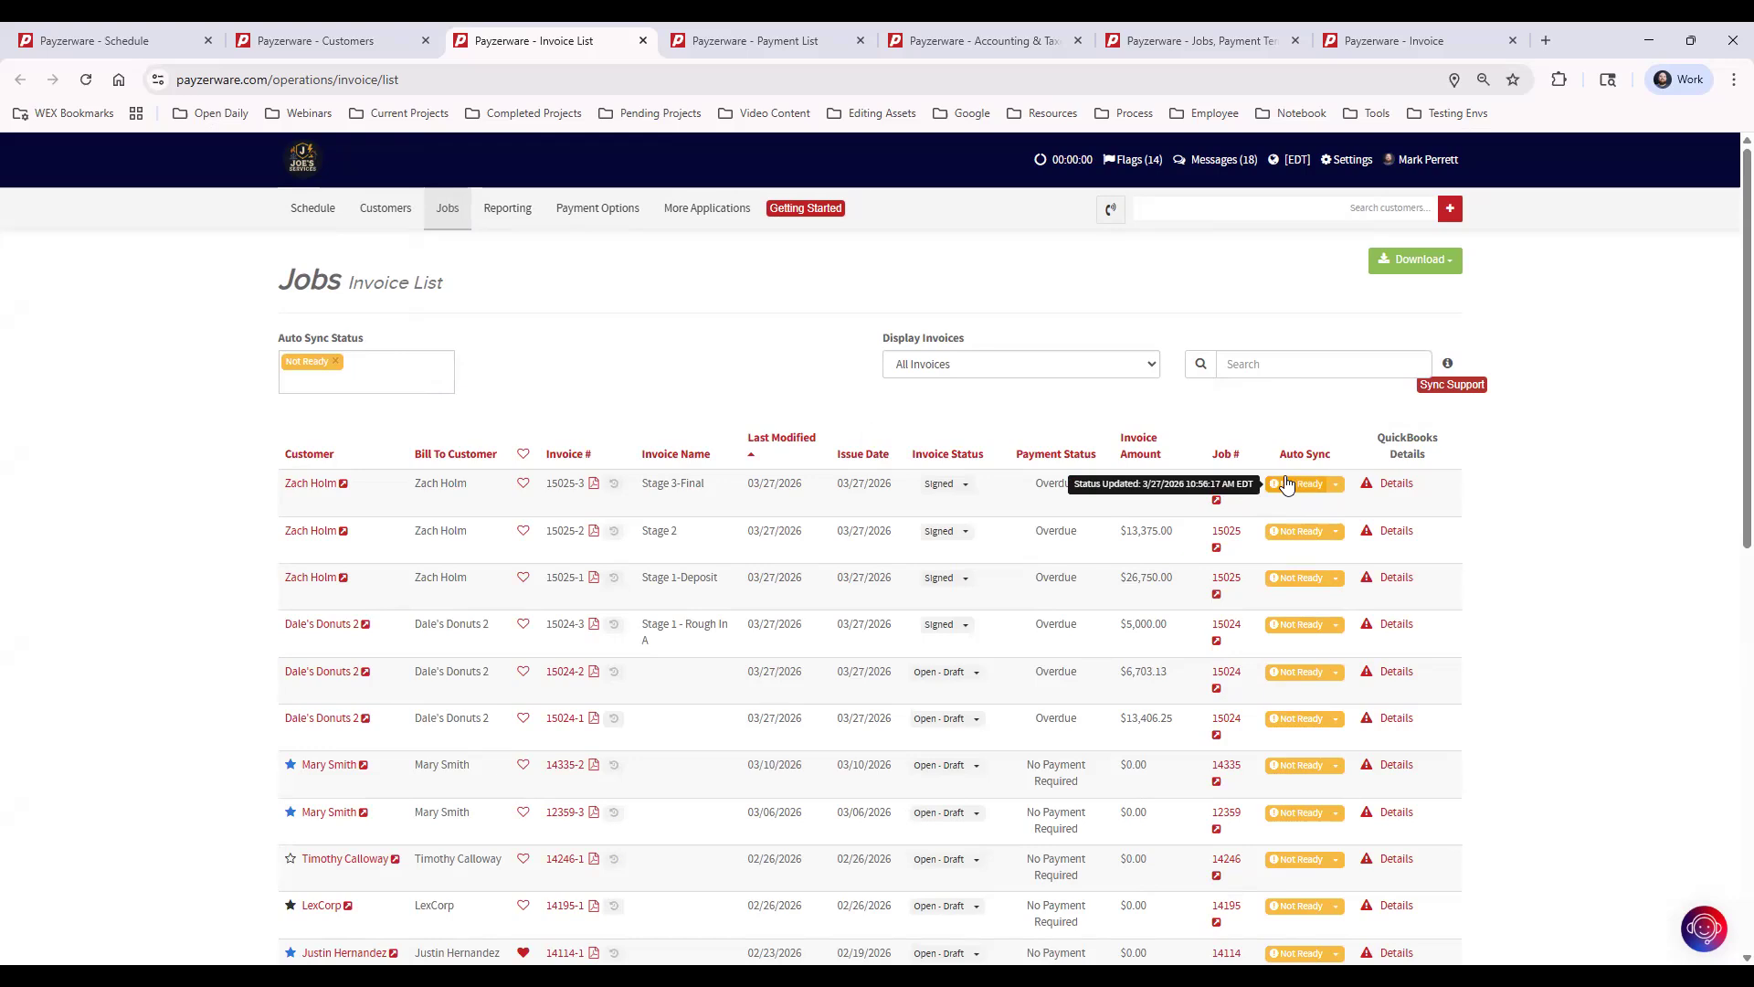
click(1395, 488)
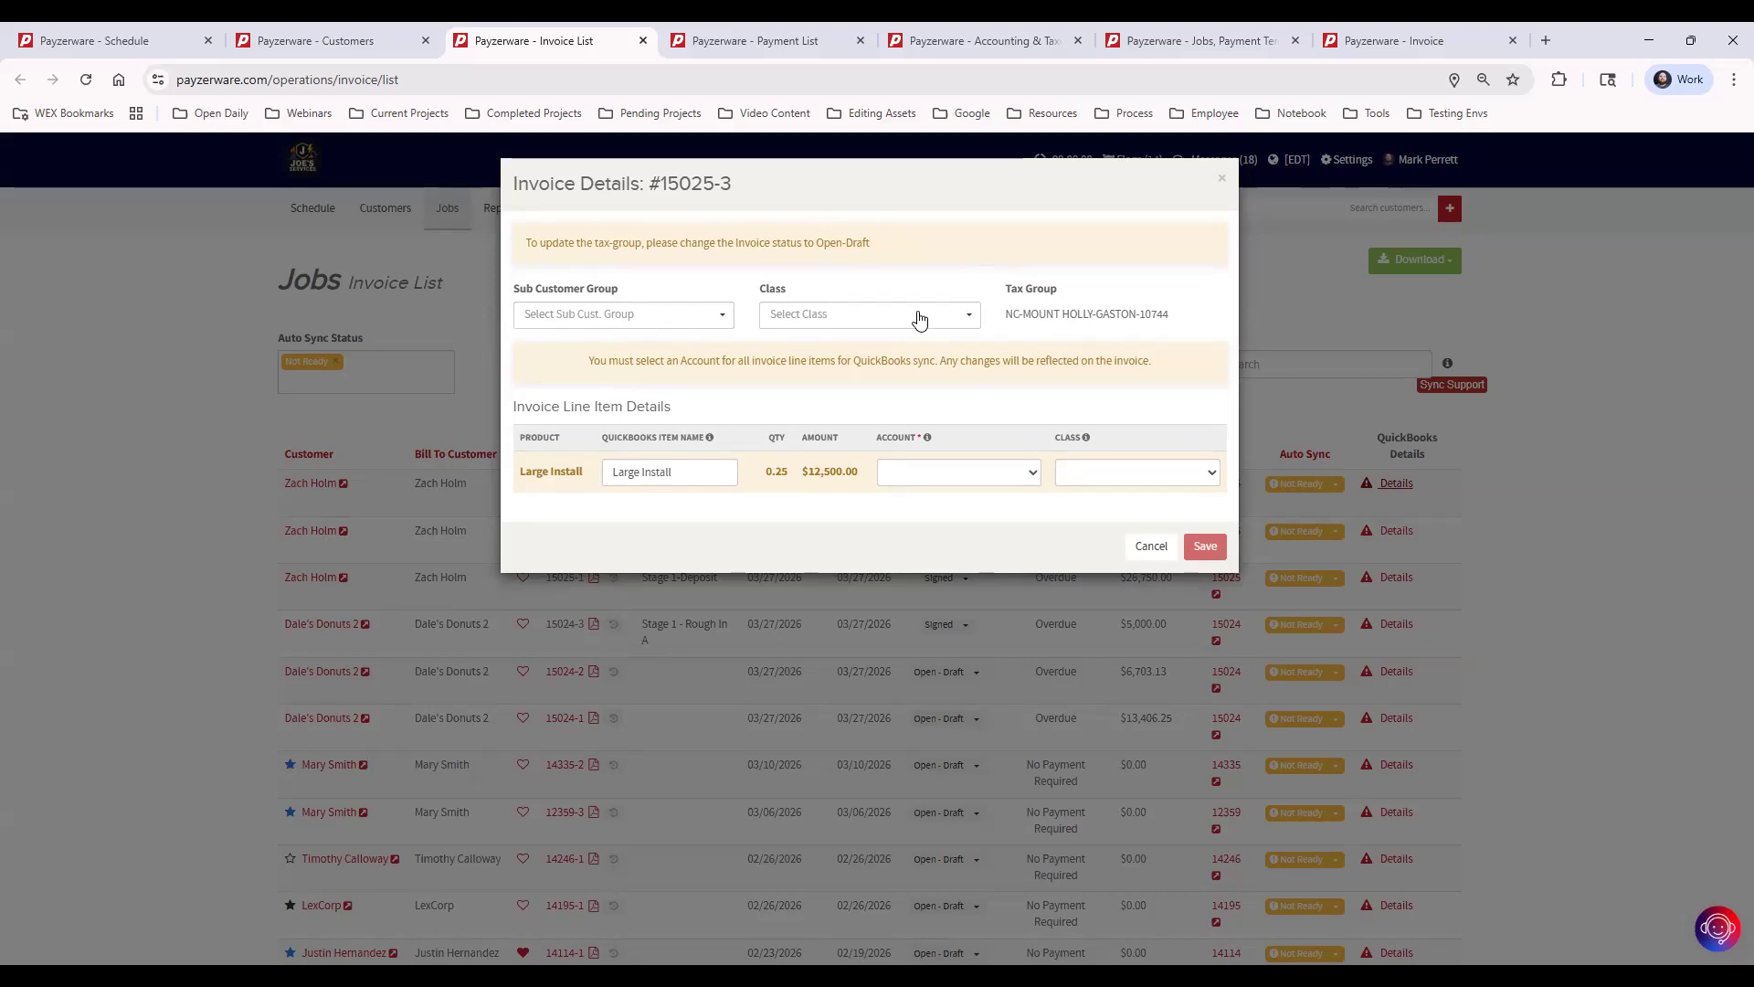
click(968, 481)
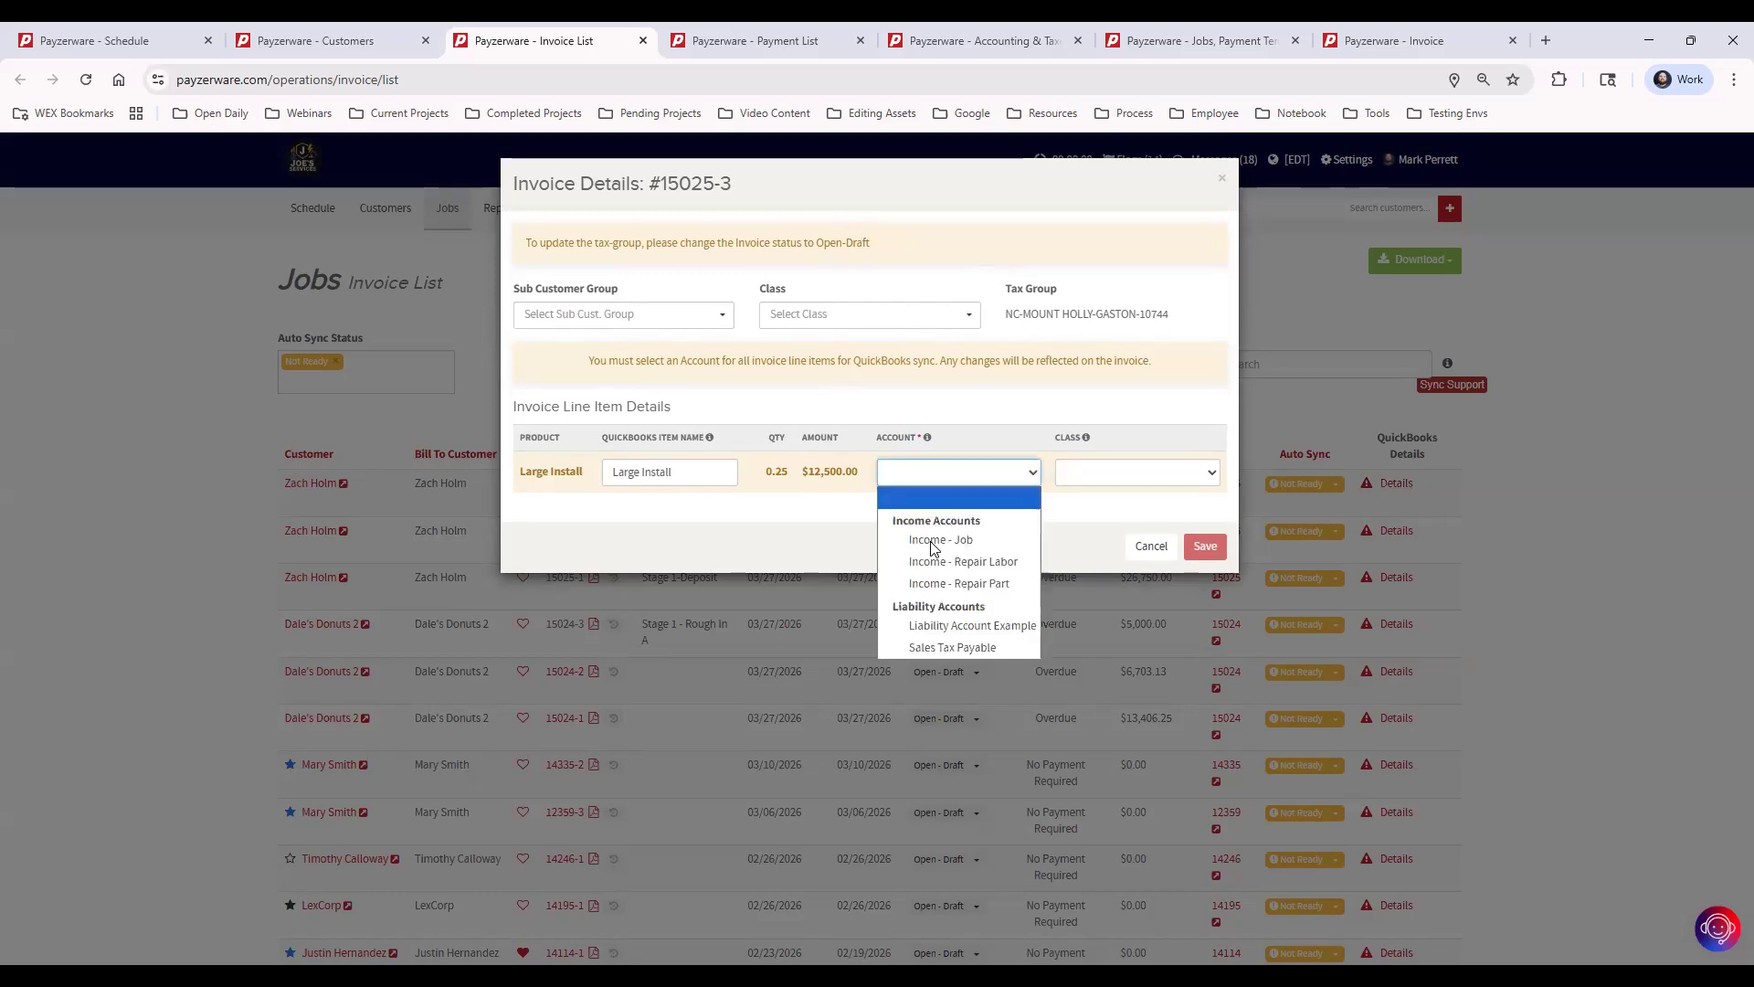
click(826, 386)
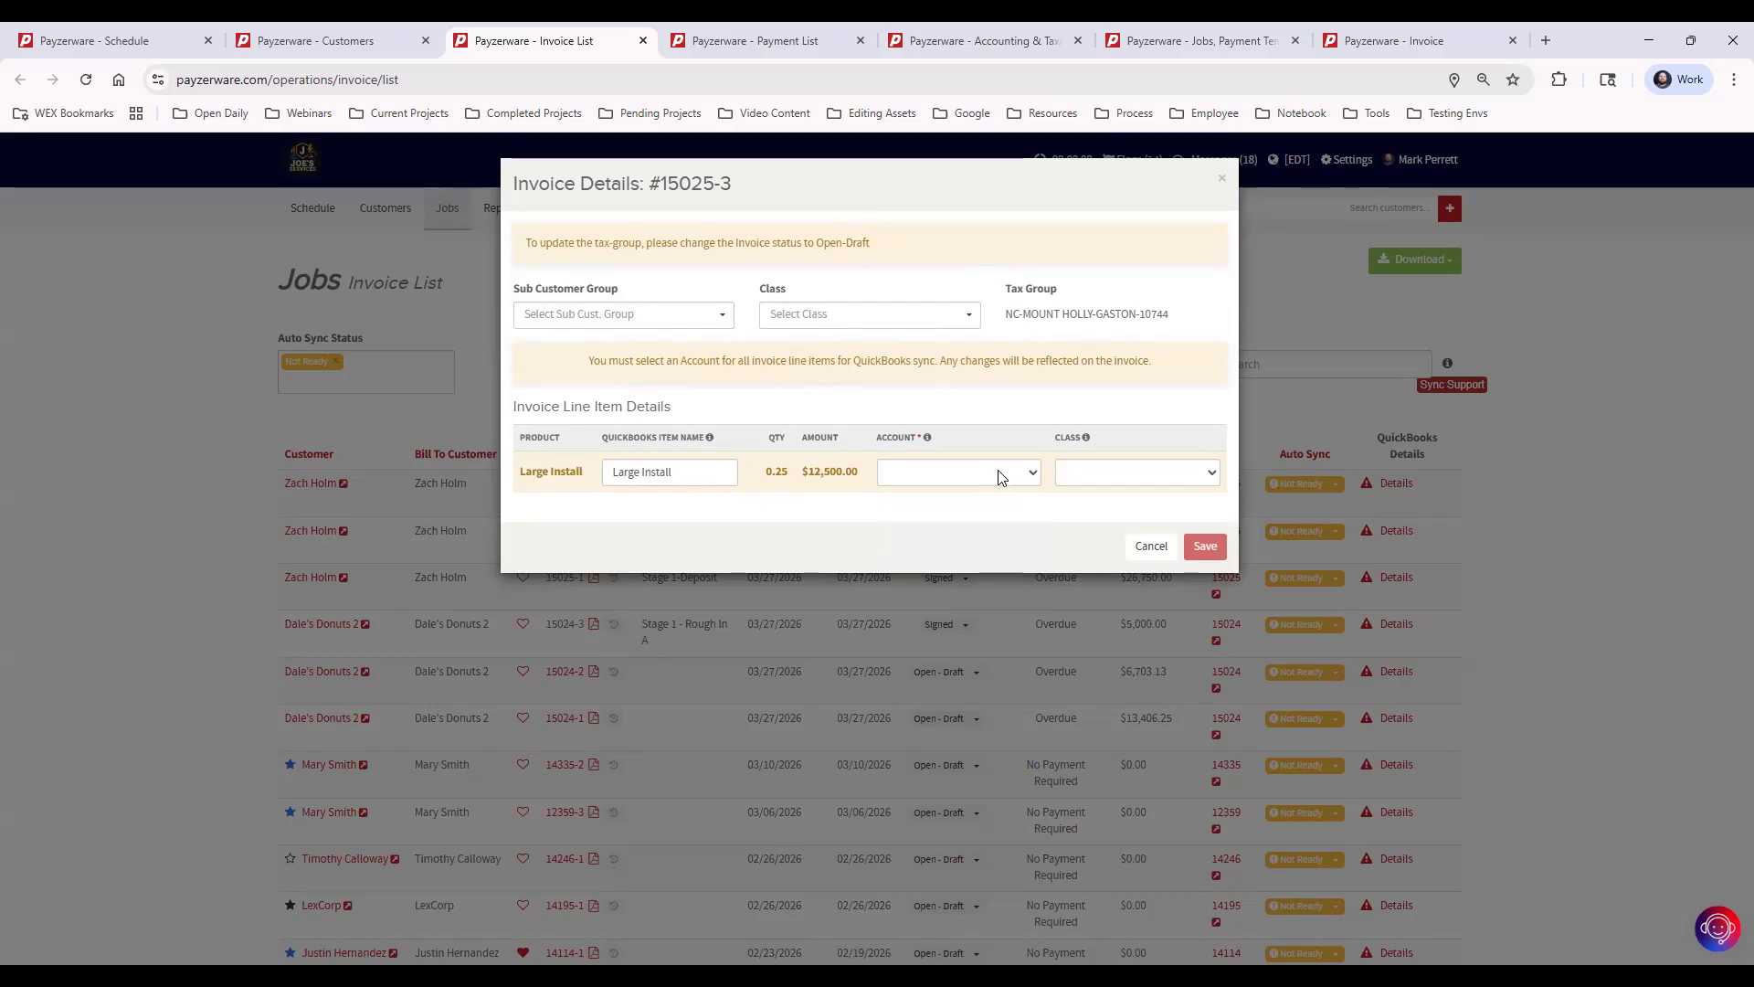
click(941, 481)
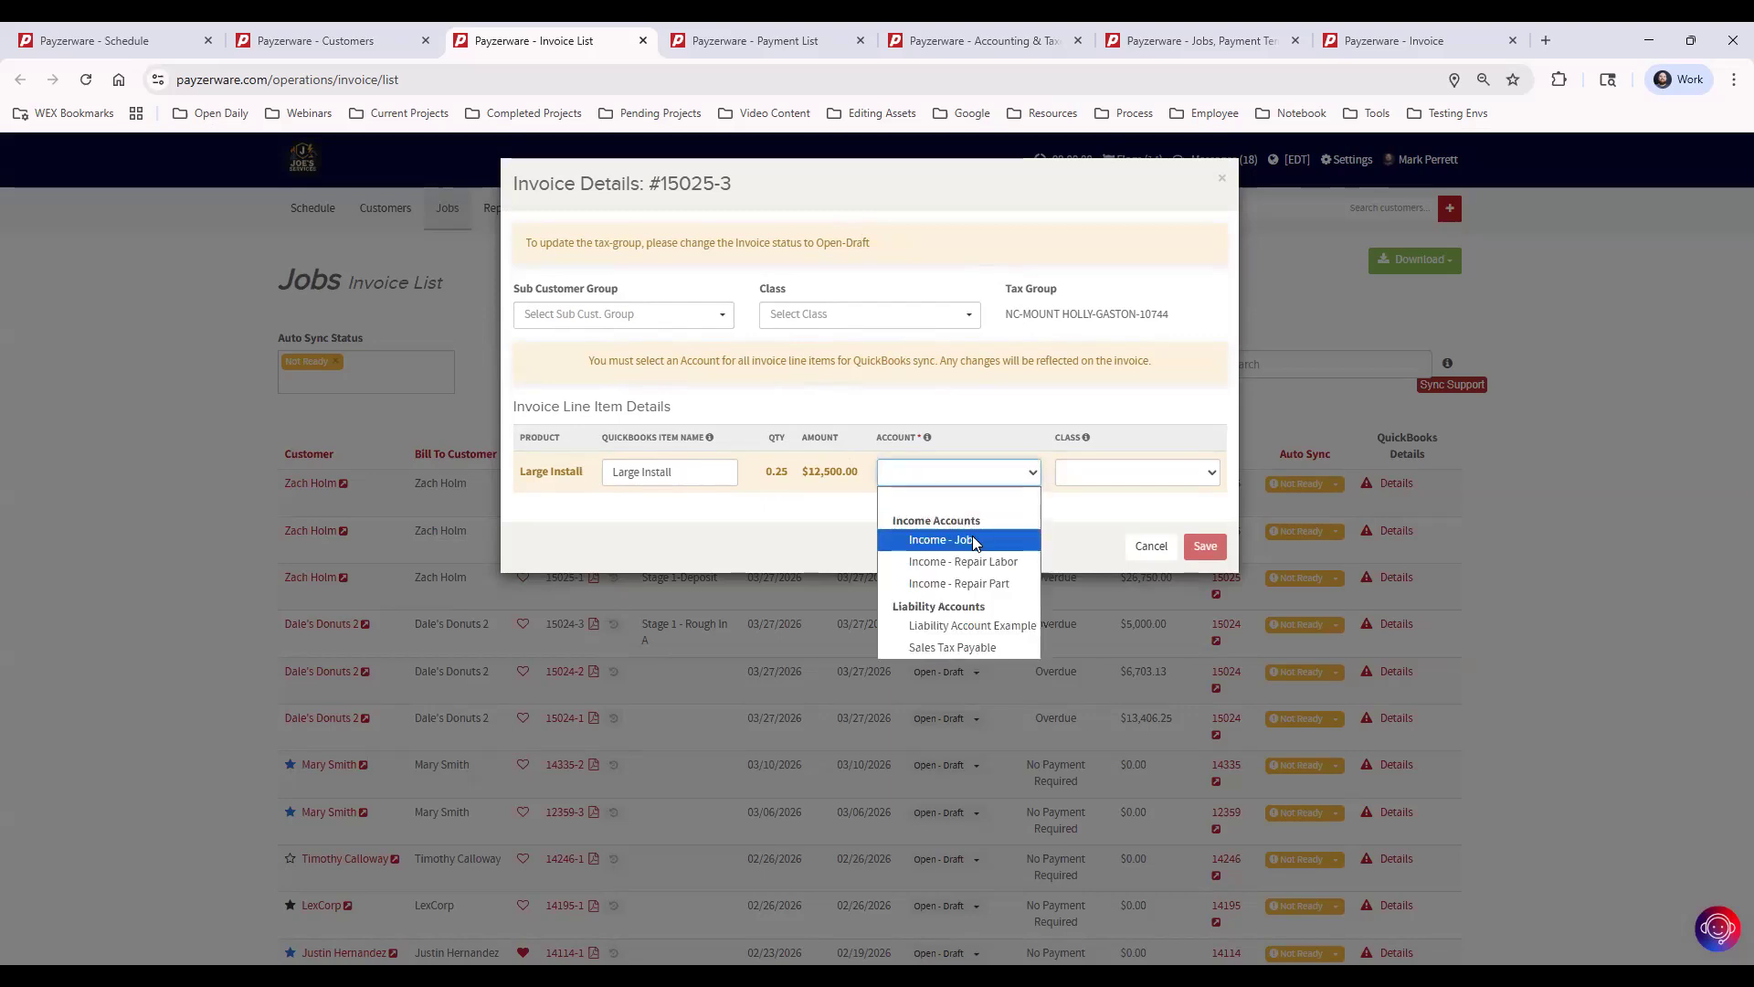
click(975, 540)
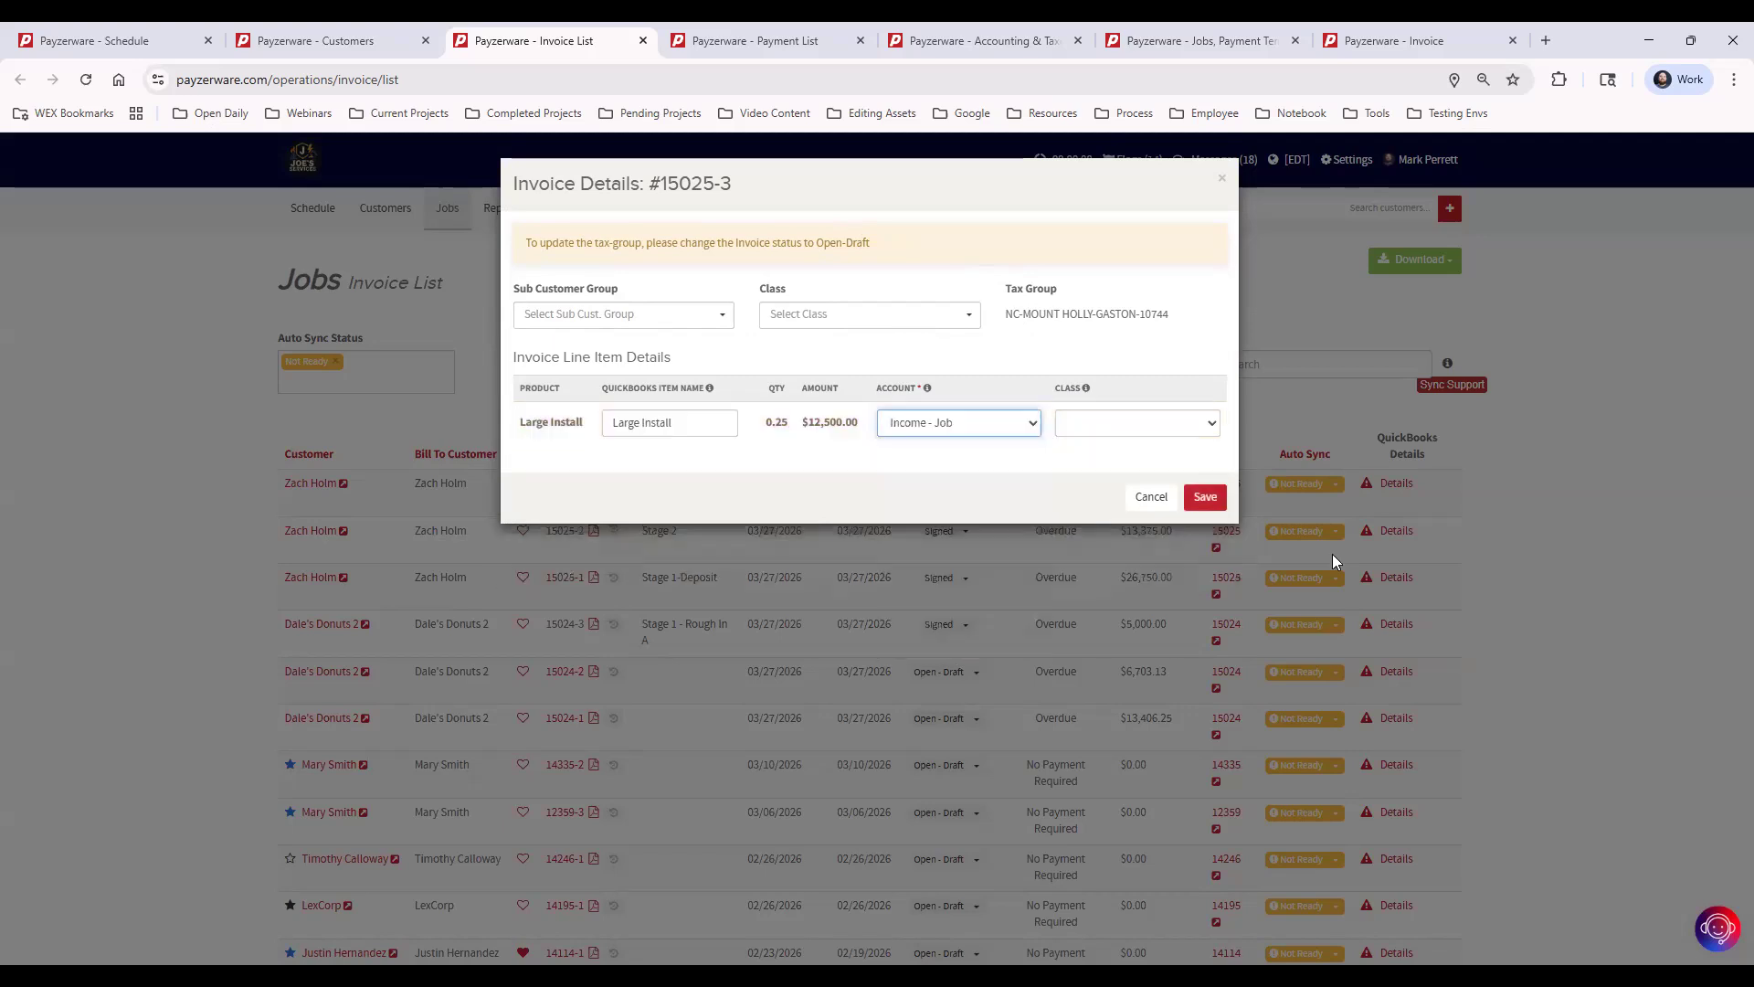
click(1200, 498)
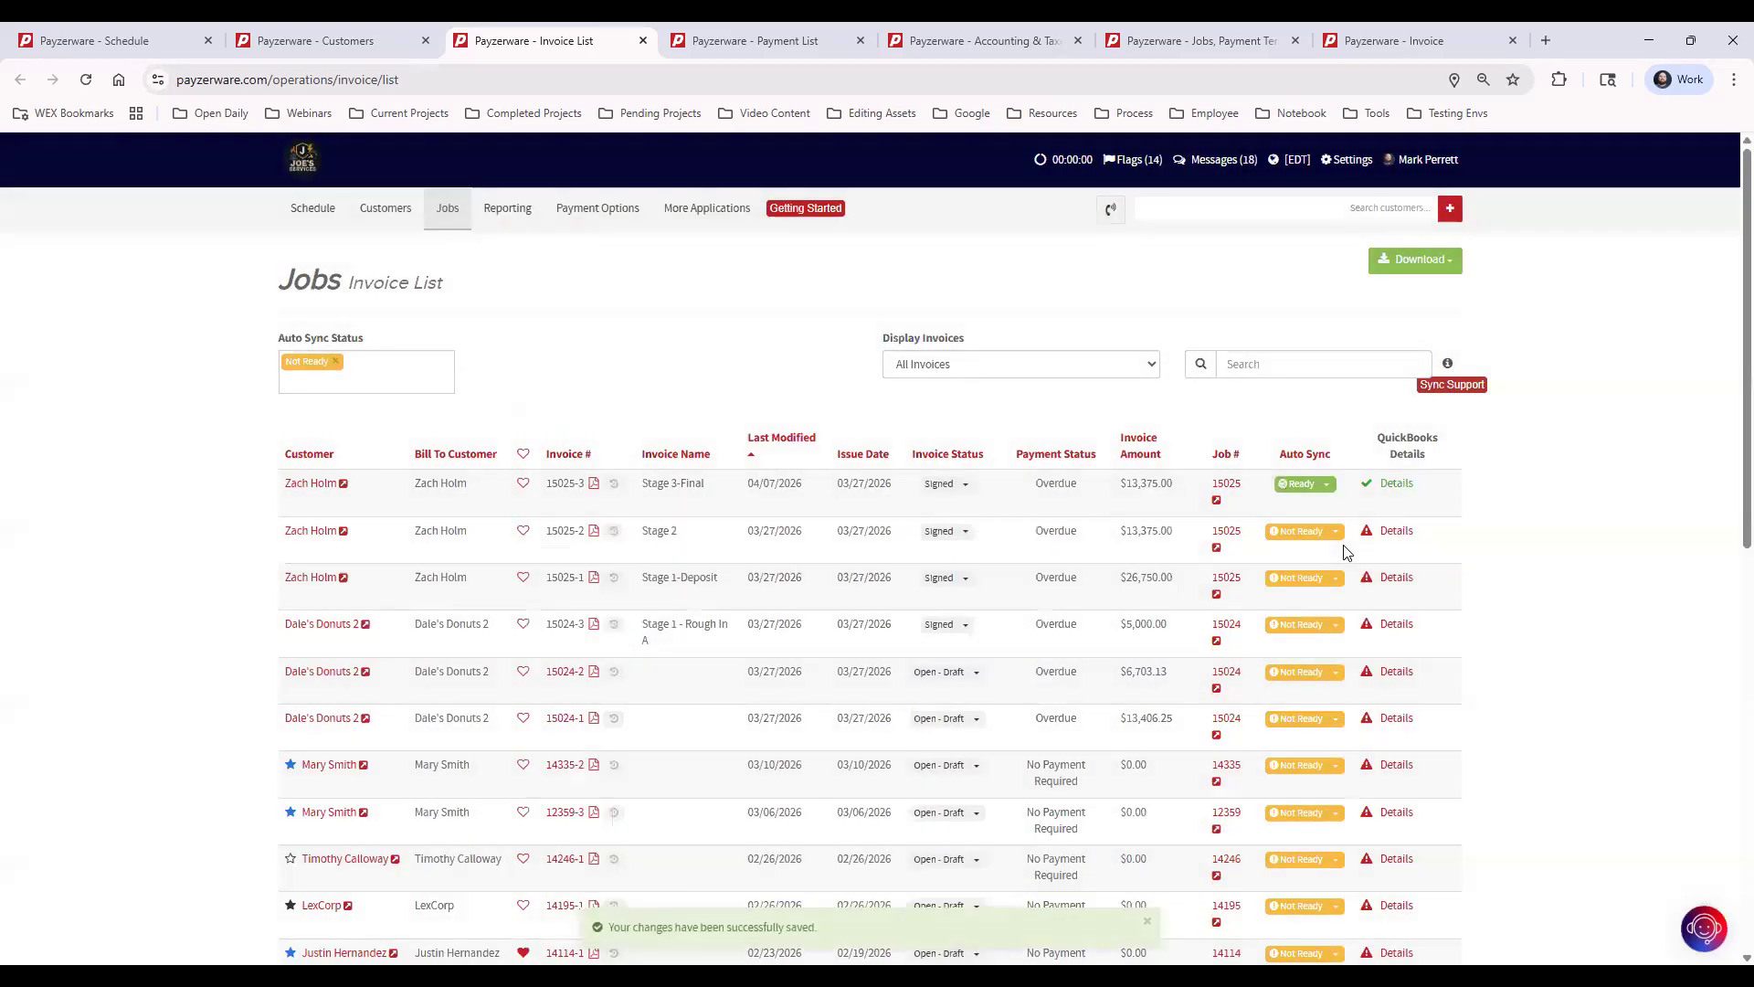
Step: Set the Large Install line item's account to Income - Job on the Stage 2 invoice and save
click(1393, 533)
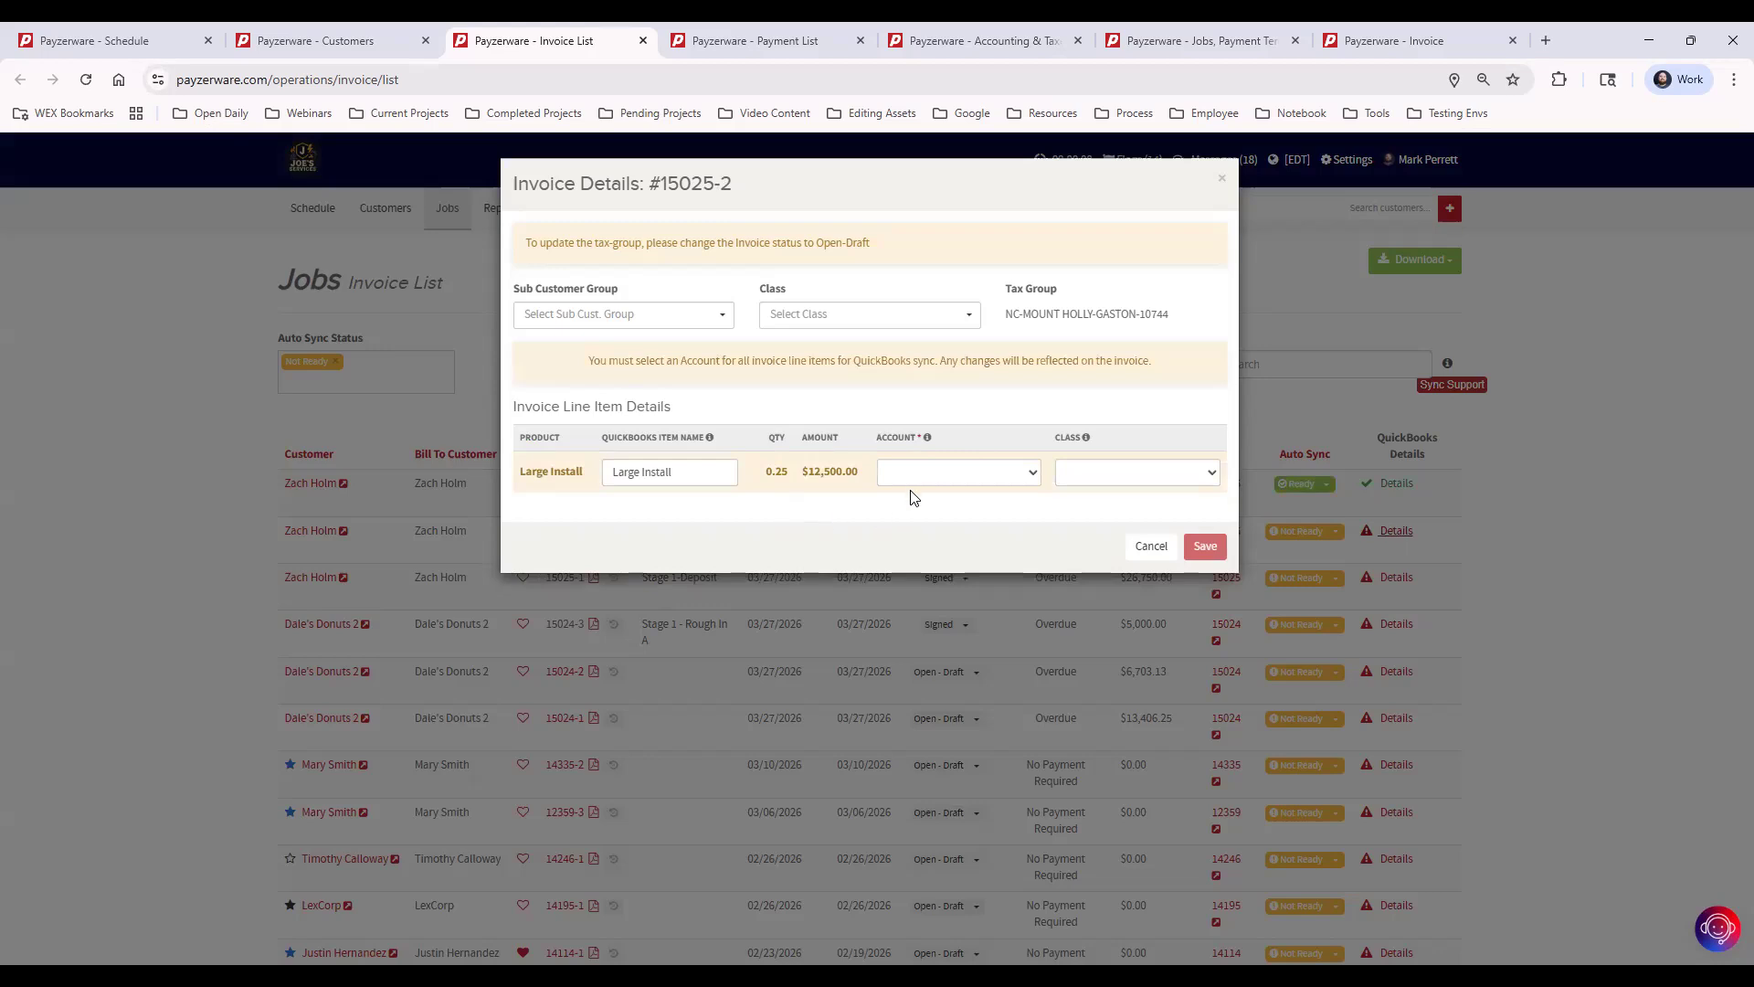
click(921, 475)
click(941, 539)
click(1206, 497)
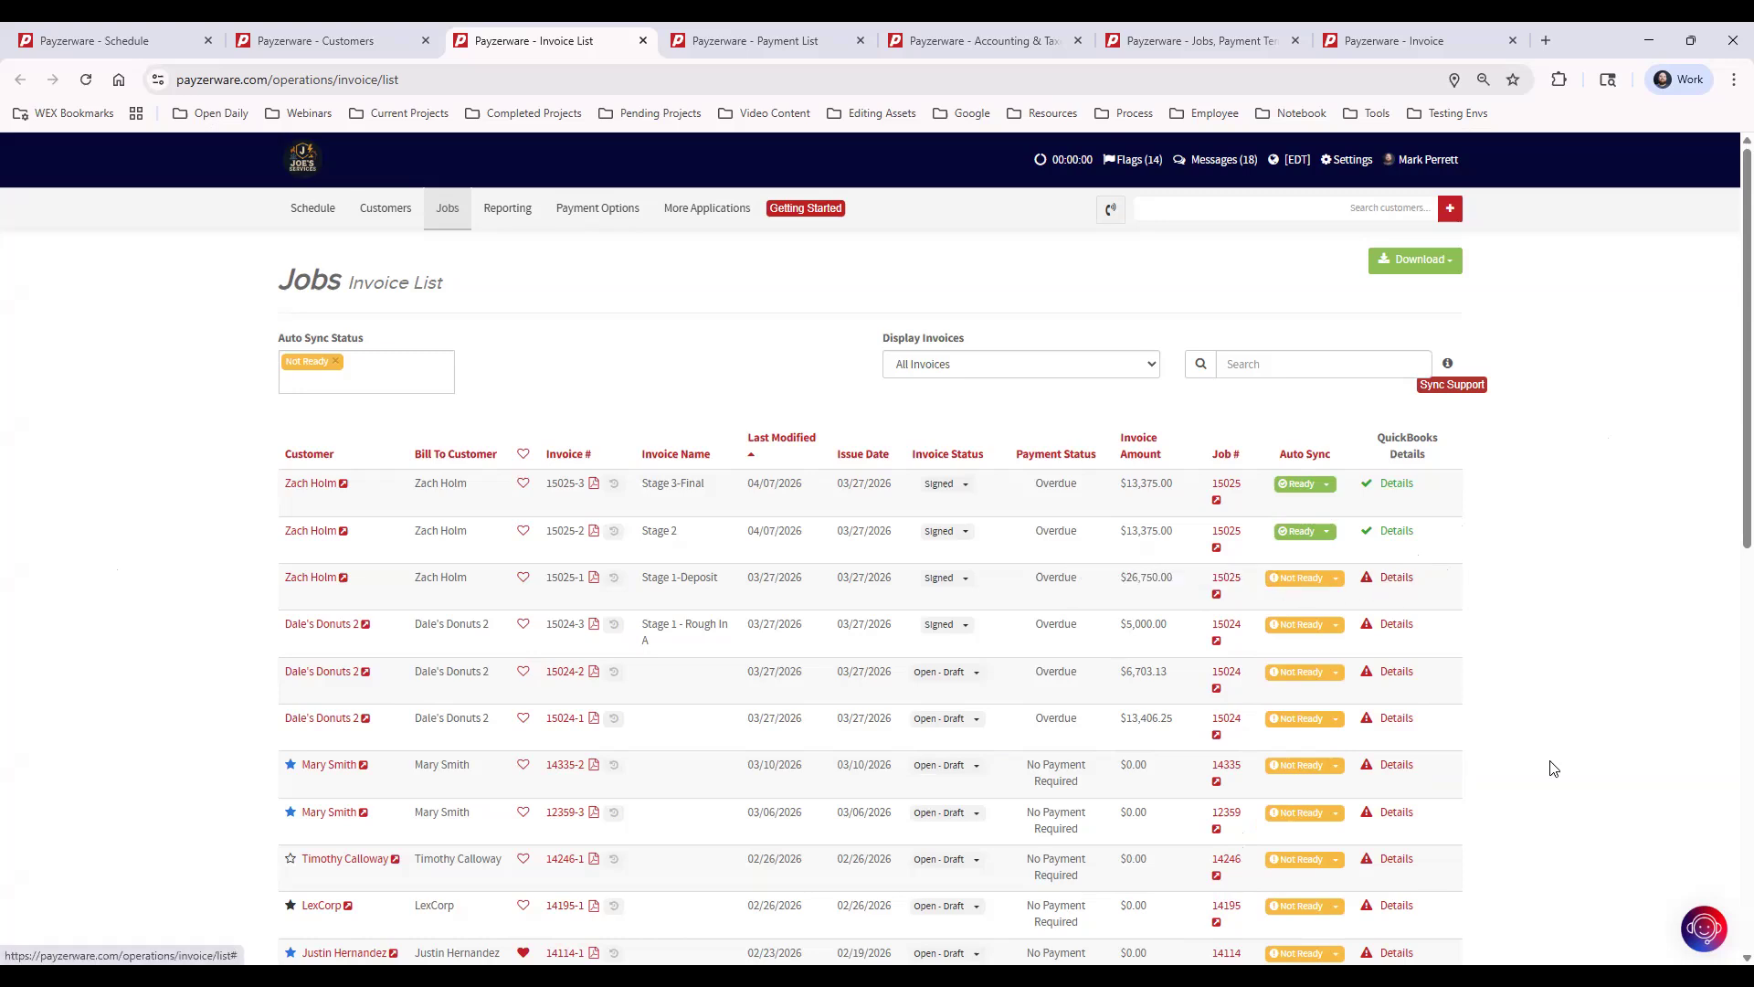
Step: View the help and support options and close them again
click(1705, 941)
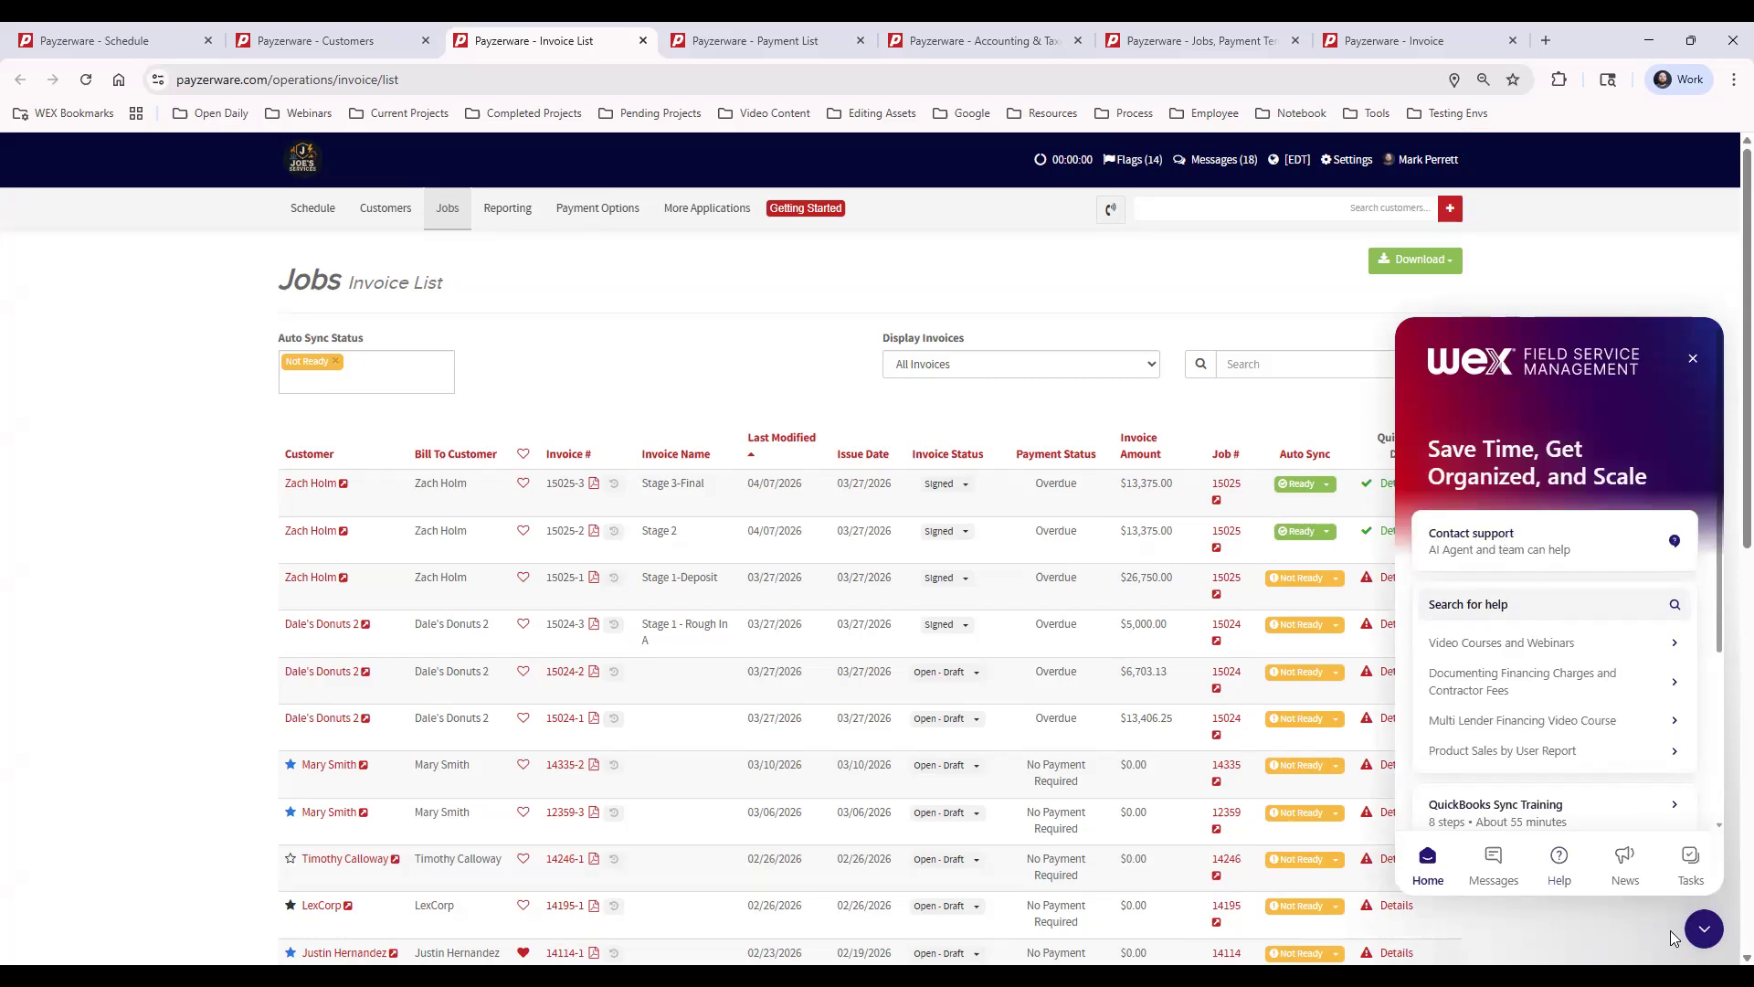
click(1705, 930)
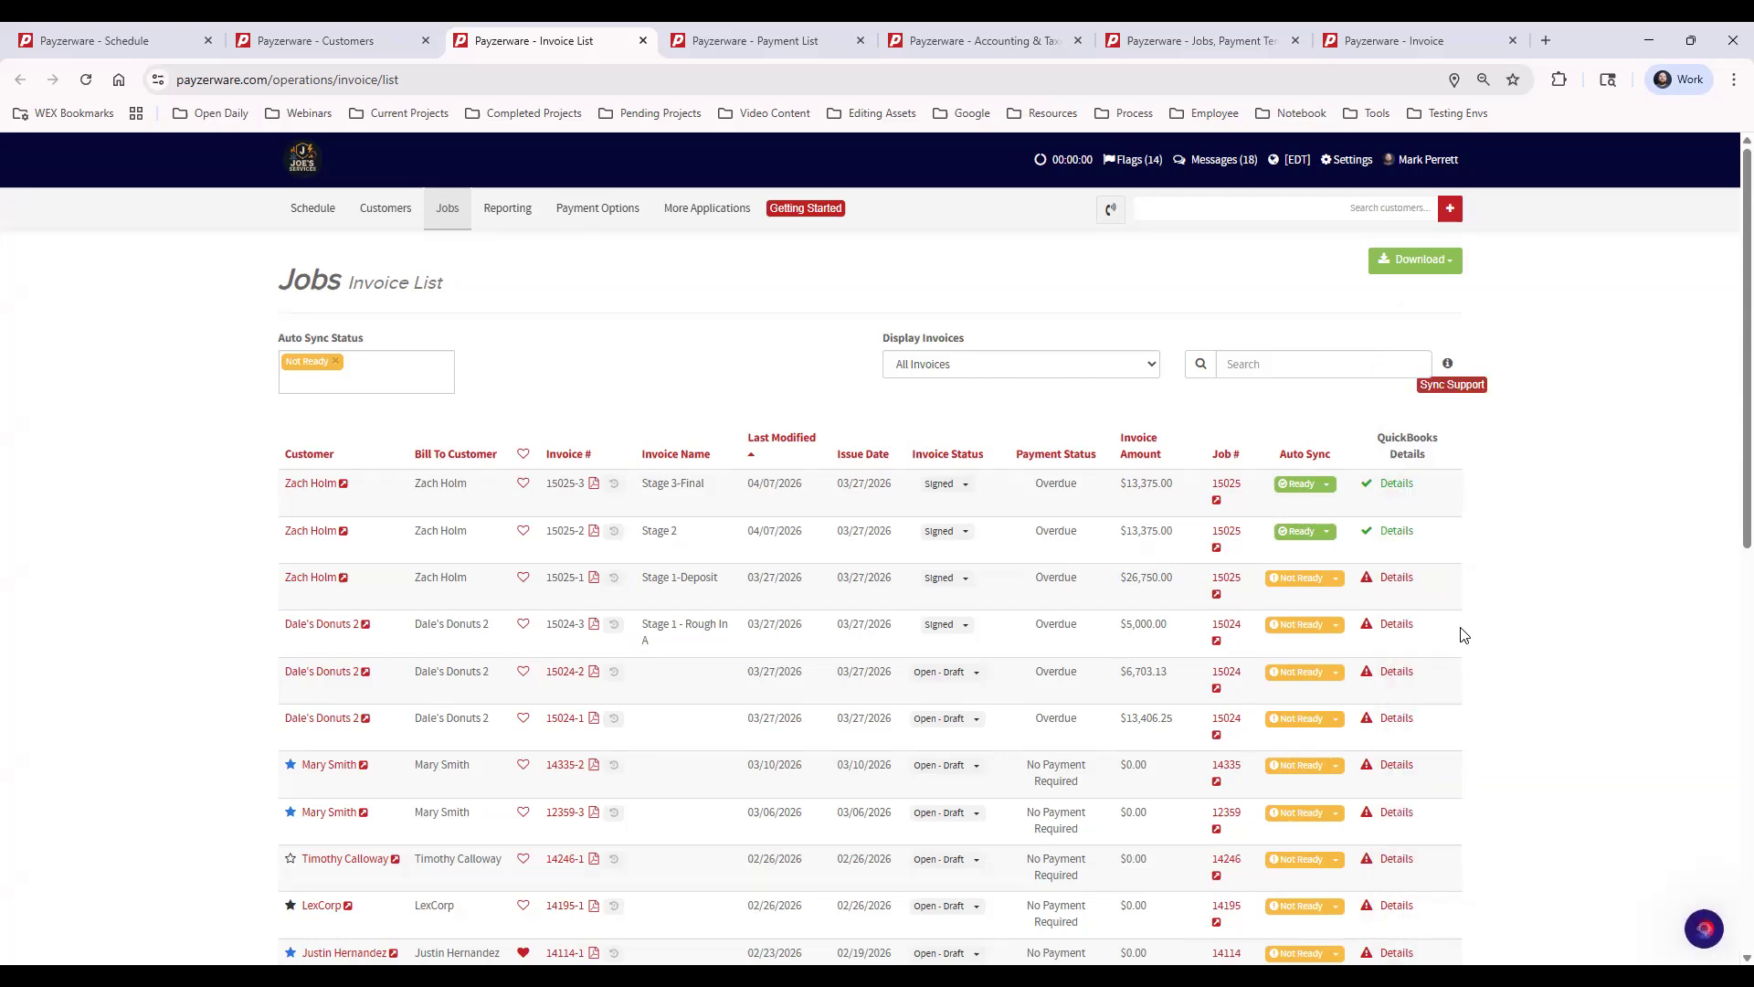
Step: Set the Large Install account to Income - Job on the Stage 1-Deposit invoice and save the details
click(1397, 578)
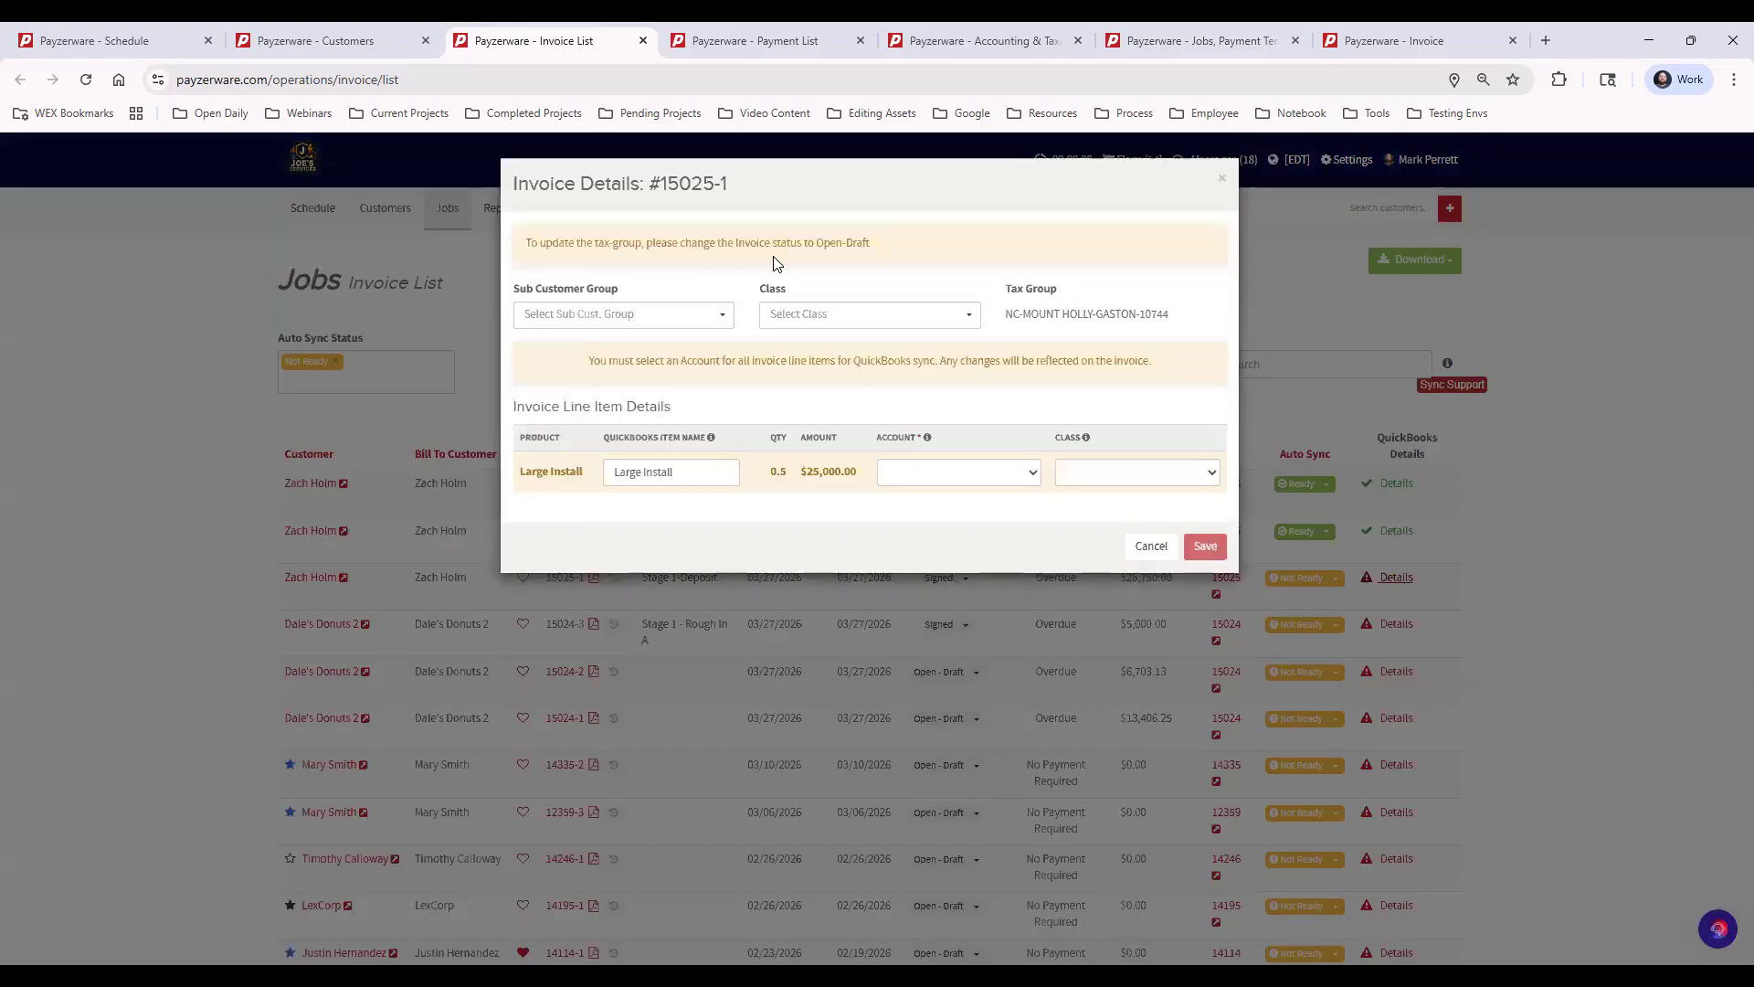
click(926, 472)
click(994, 531)
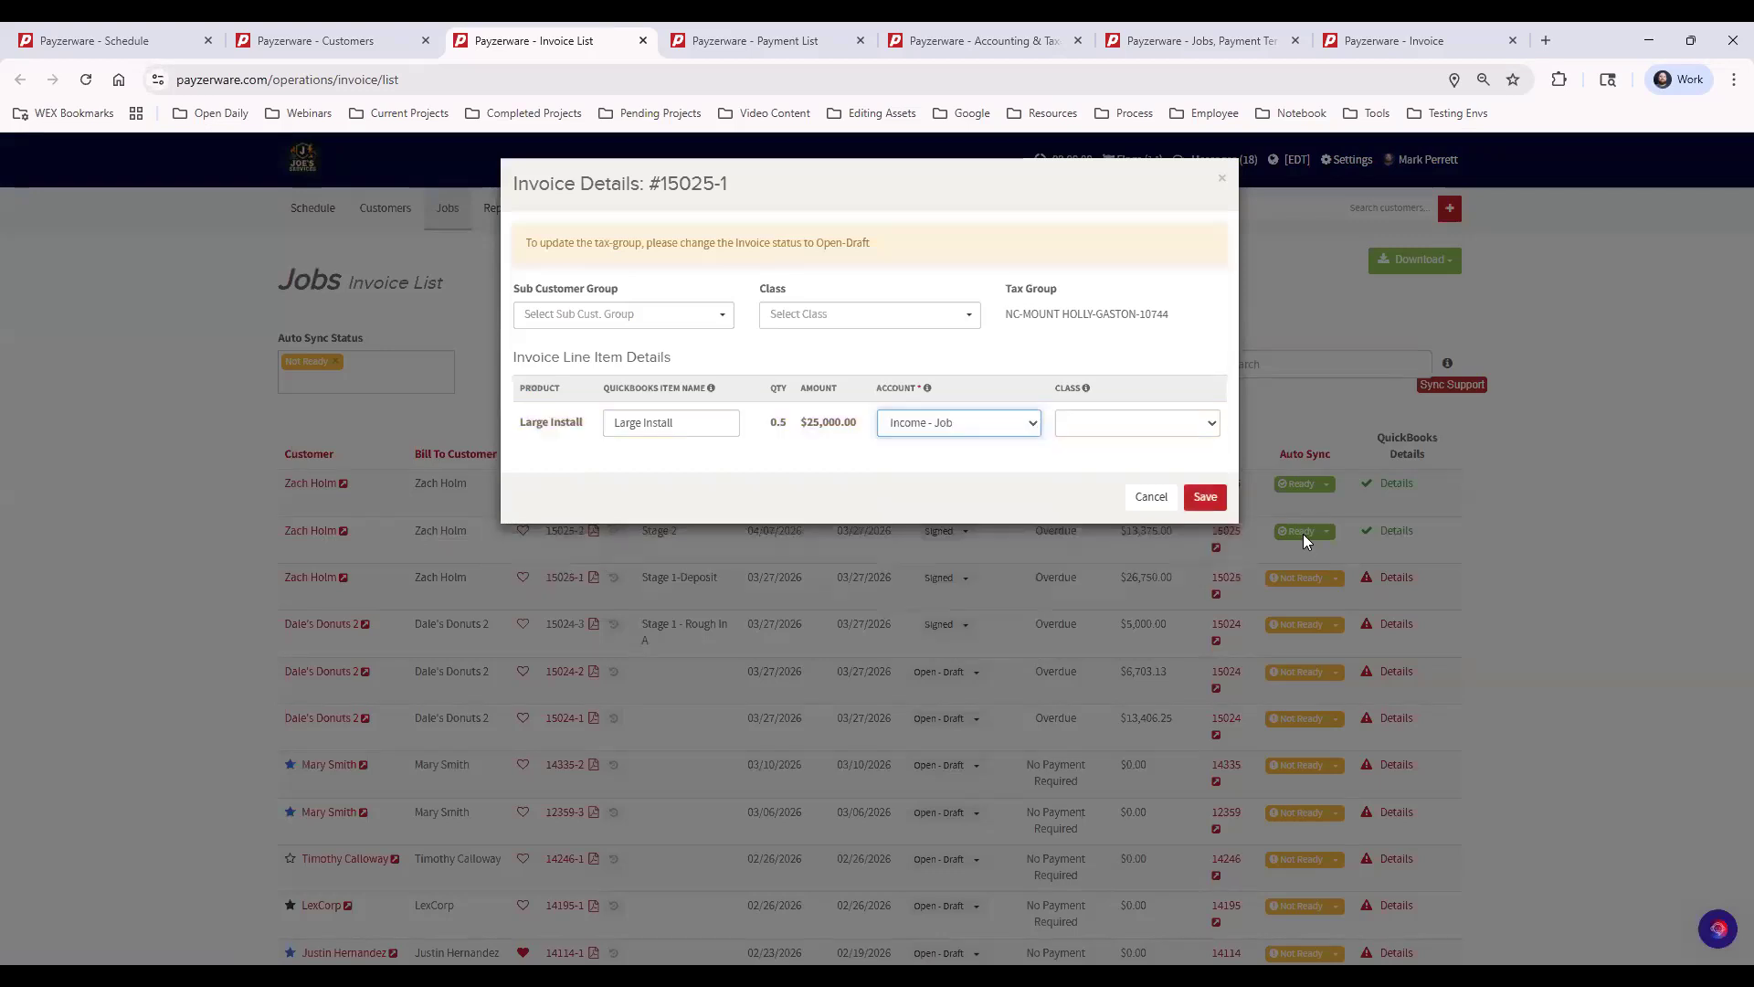
click(1206, 497)
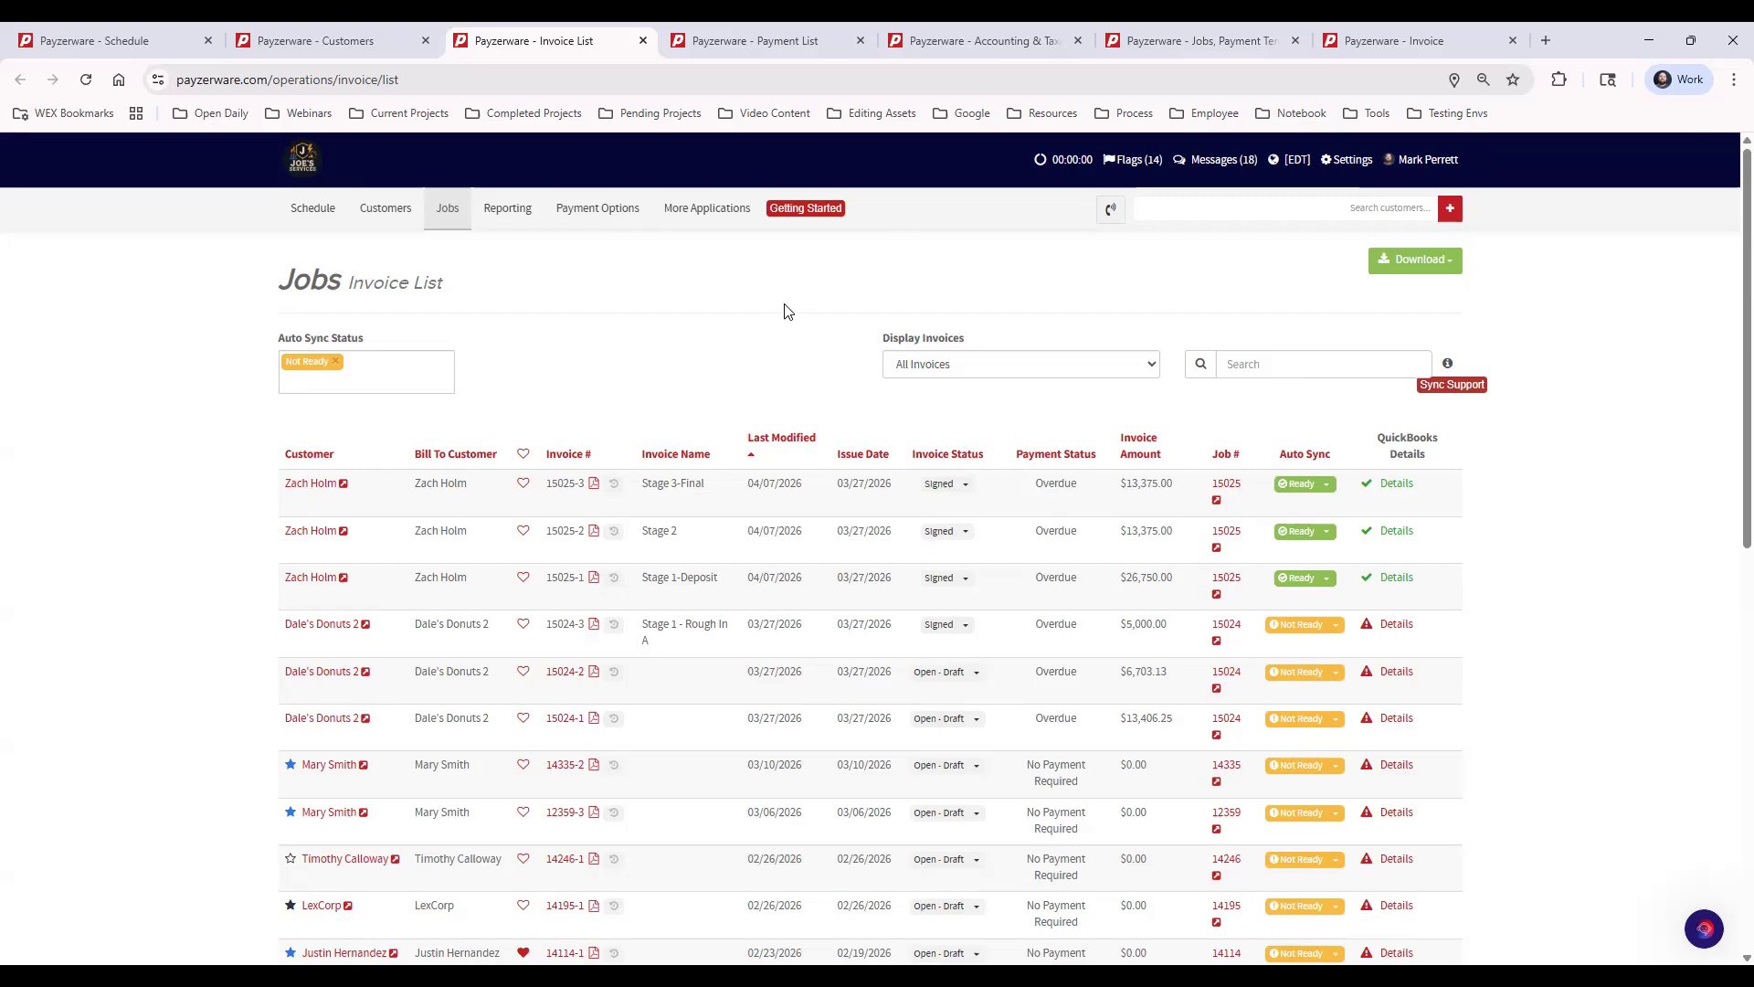
Step: Open the job payment list and review the filter options for payment types, payment methods and payment statuses
click(742, 43)
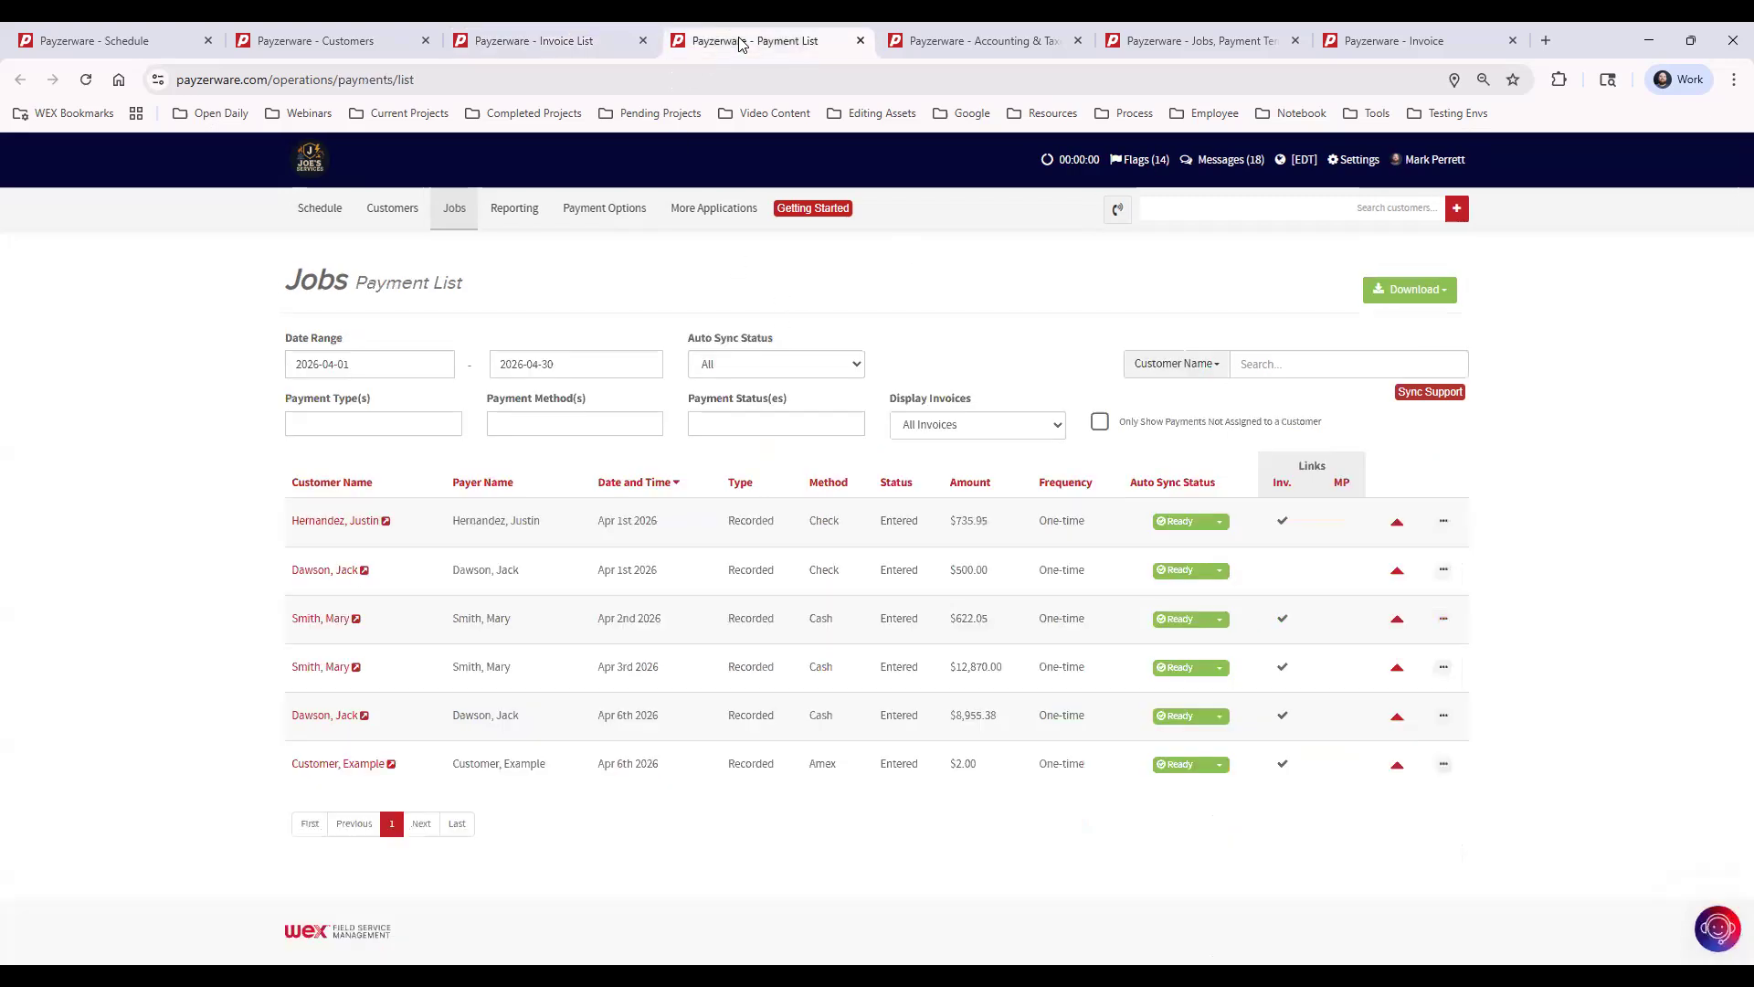
click(457, 211)
click(356, 423)
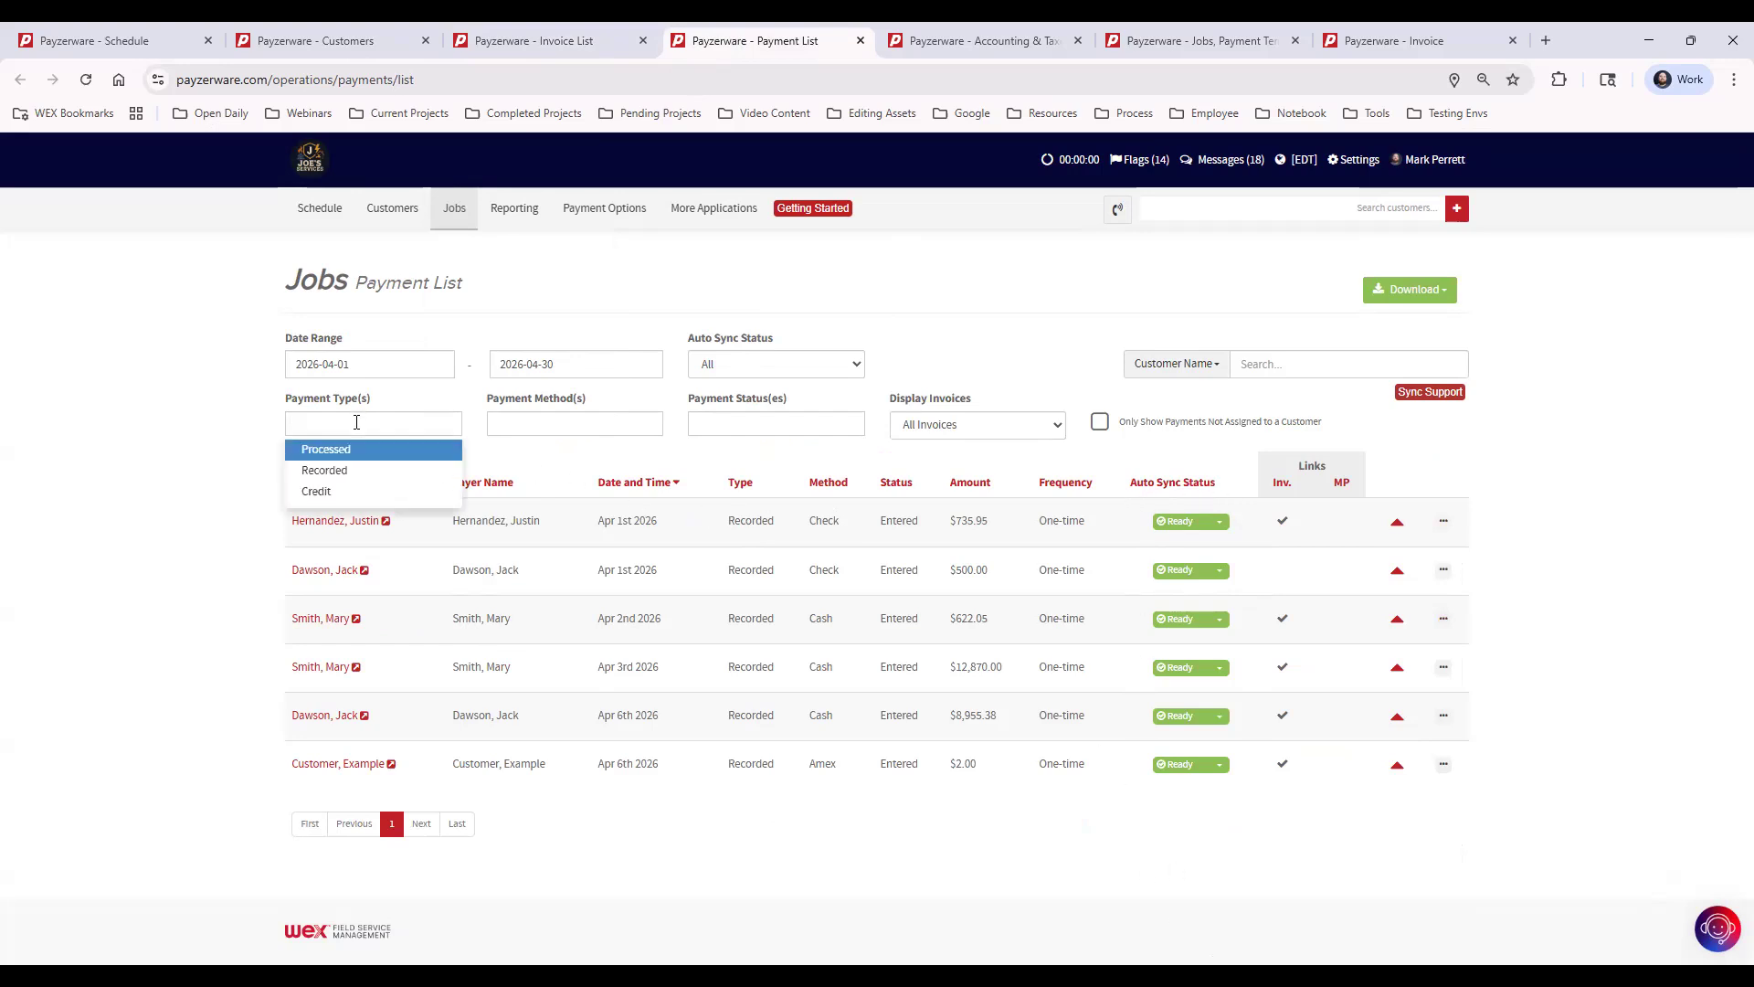
click(618, 422)
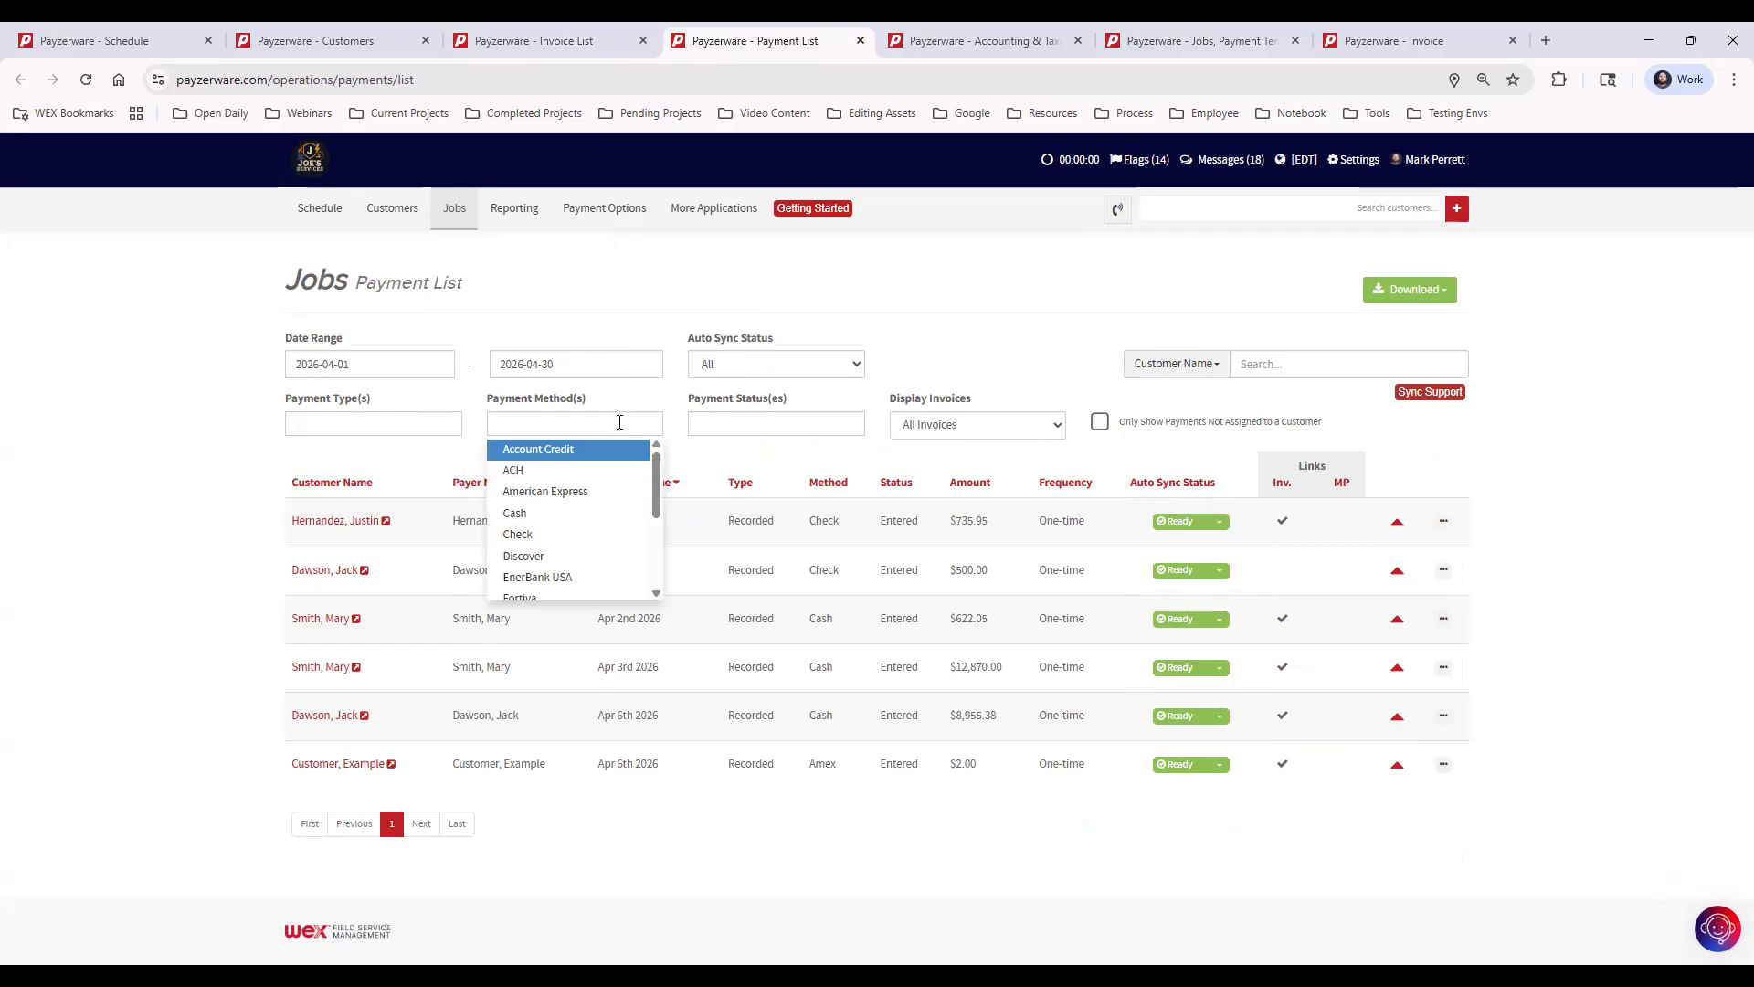
click(772, 424)
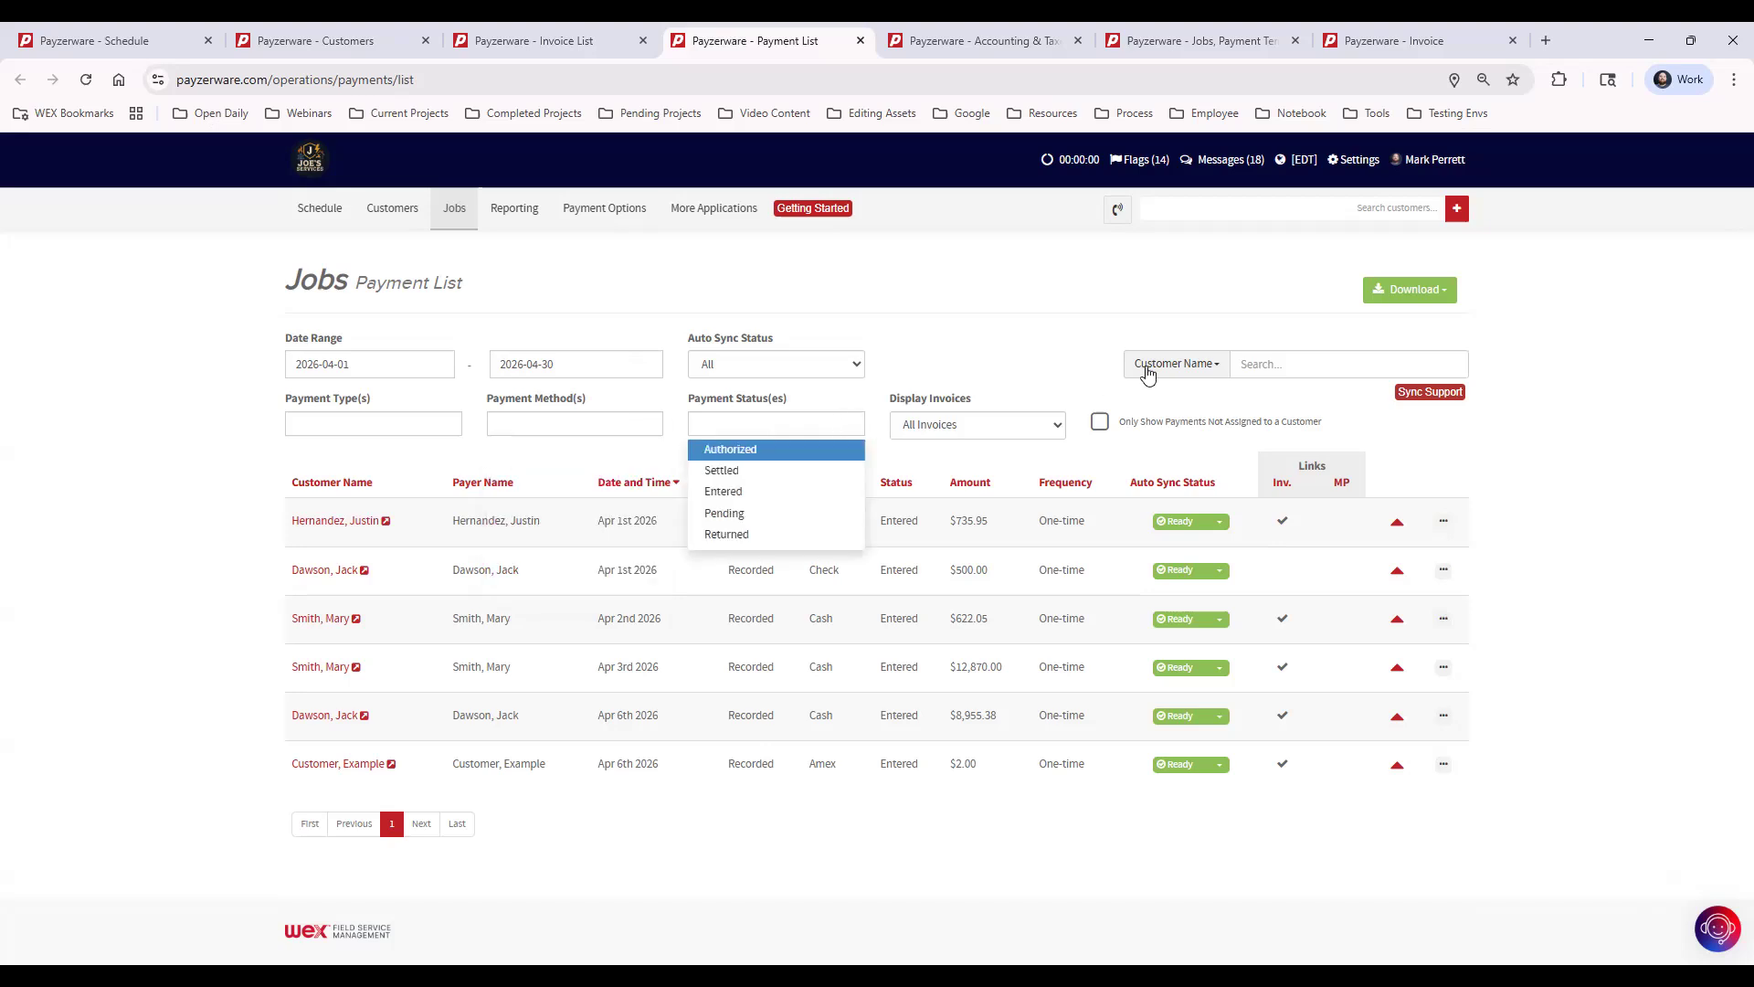
Step: Review the criteria available for searching the payment list, including customer name, payer name and amount
click(1272, 363)
click(1176, 364)
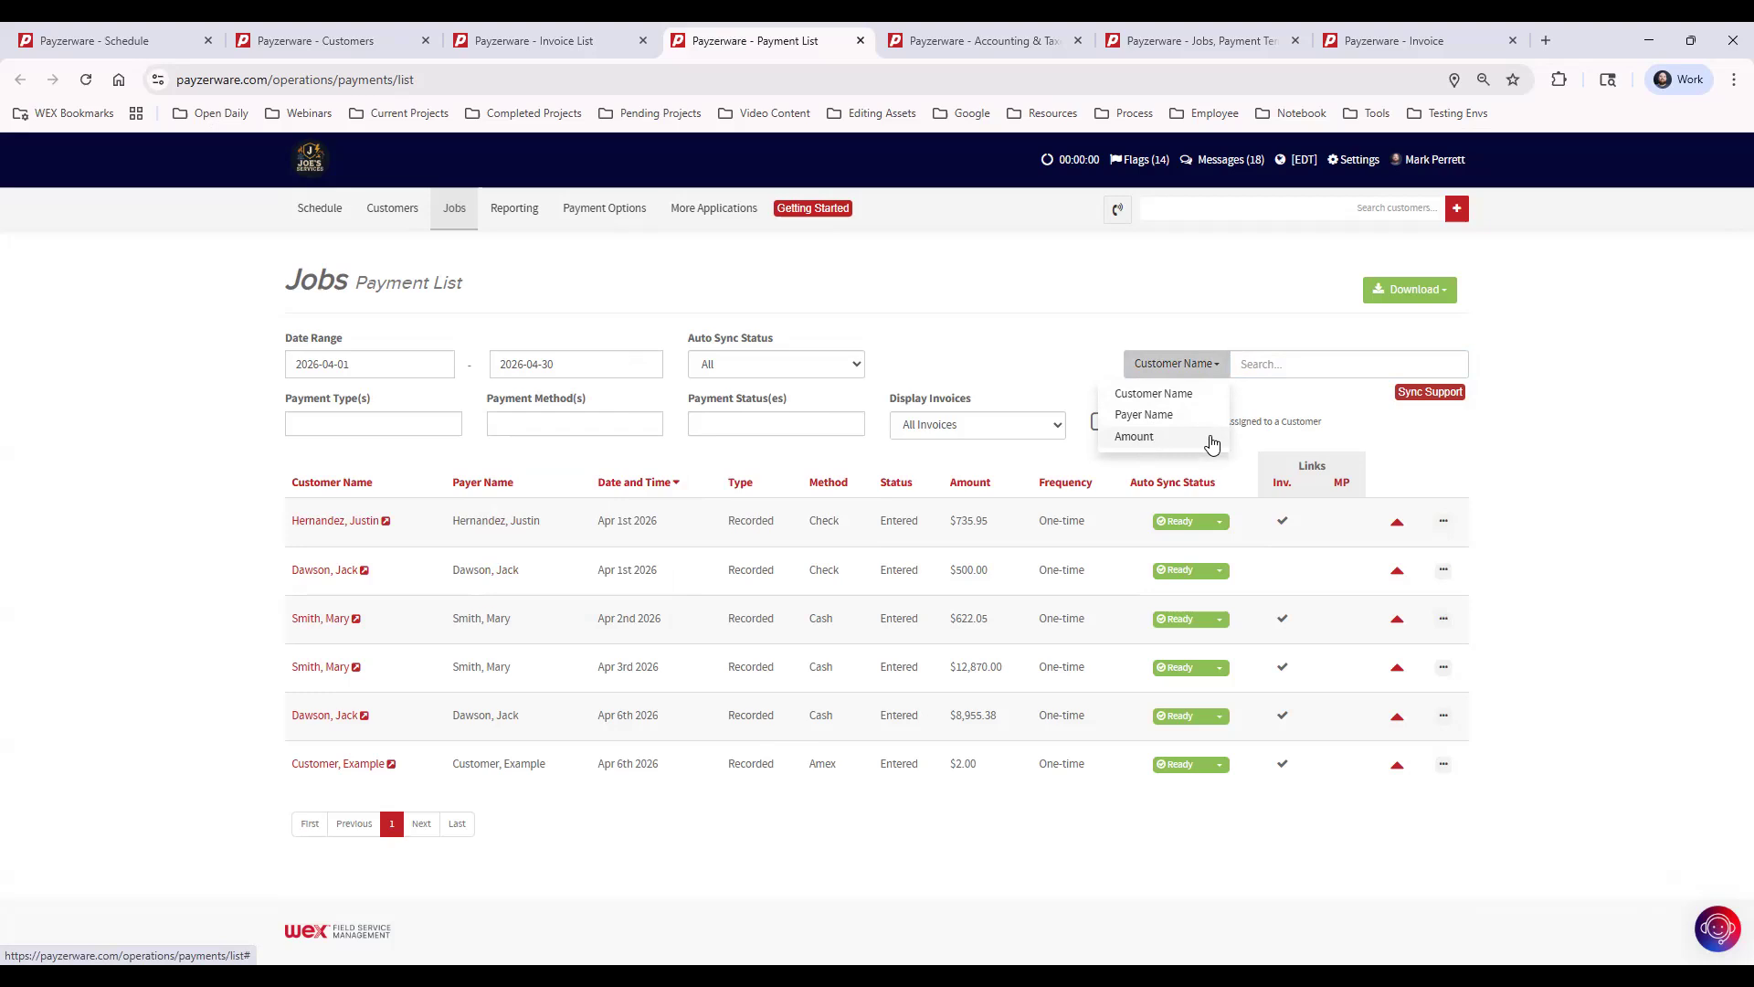
click(1582, 365)
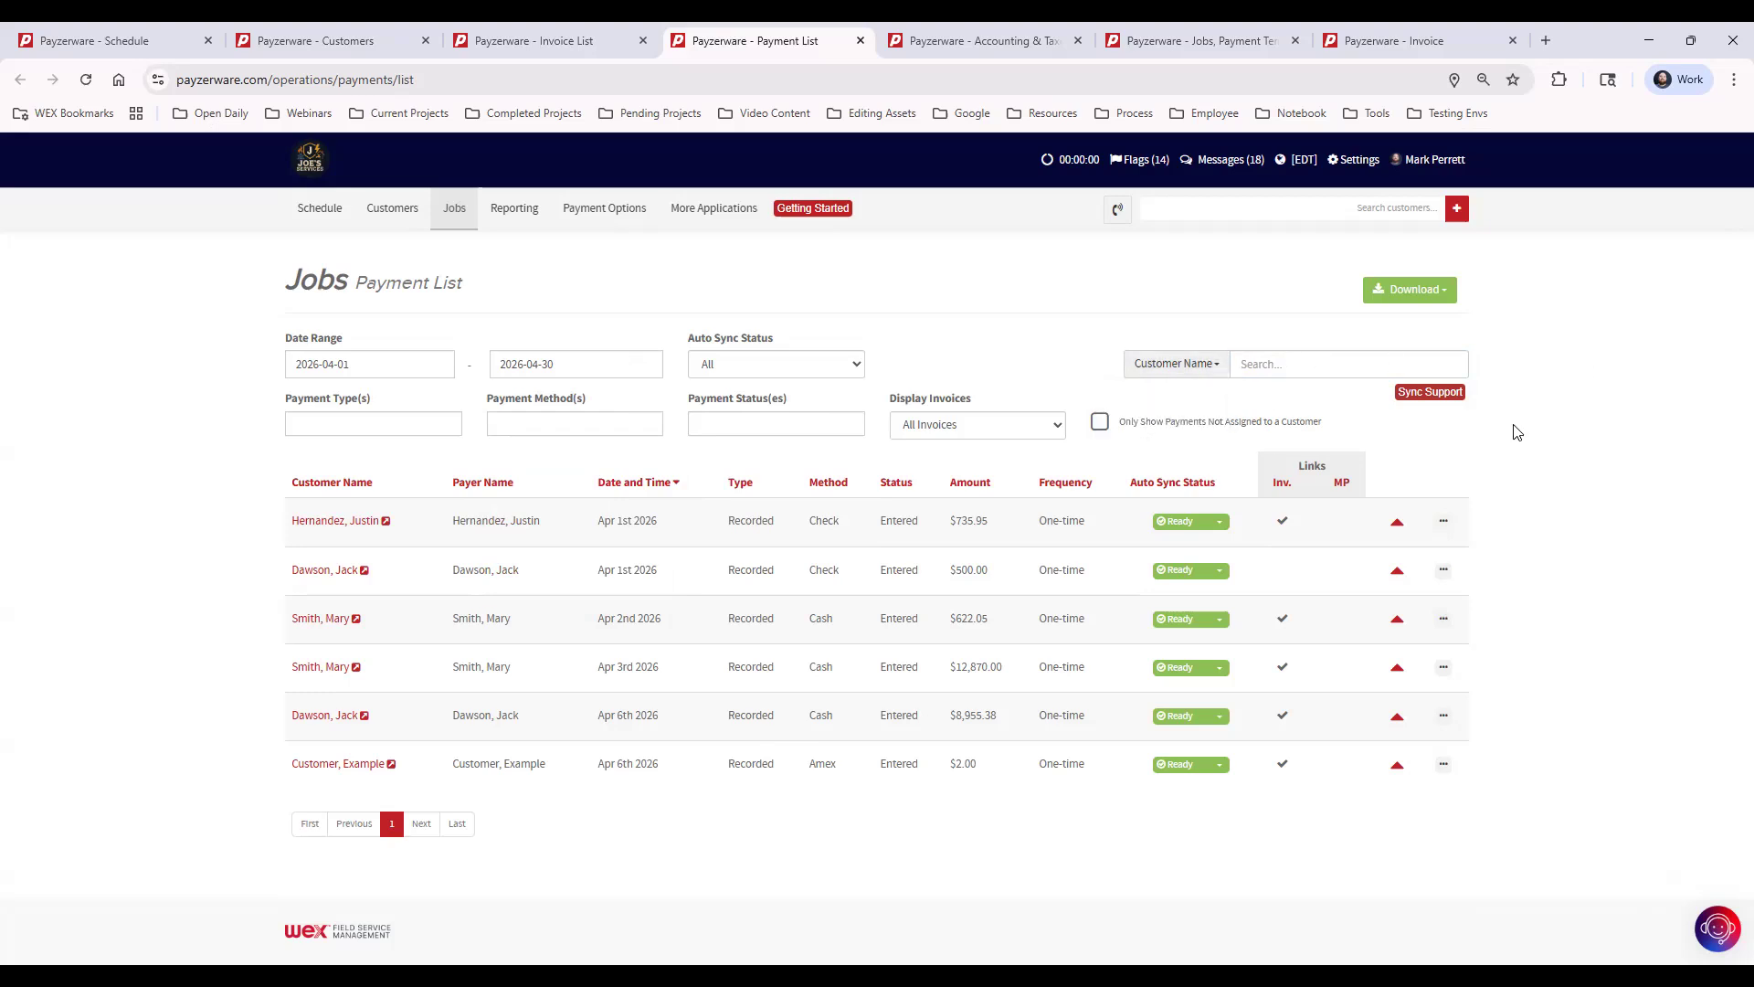
Step: Preview the invoice linked to the first payment in the list and review the actions available for that payment
click(1397, 526)
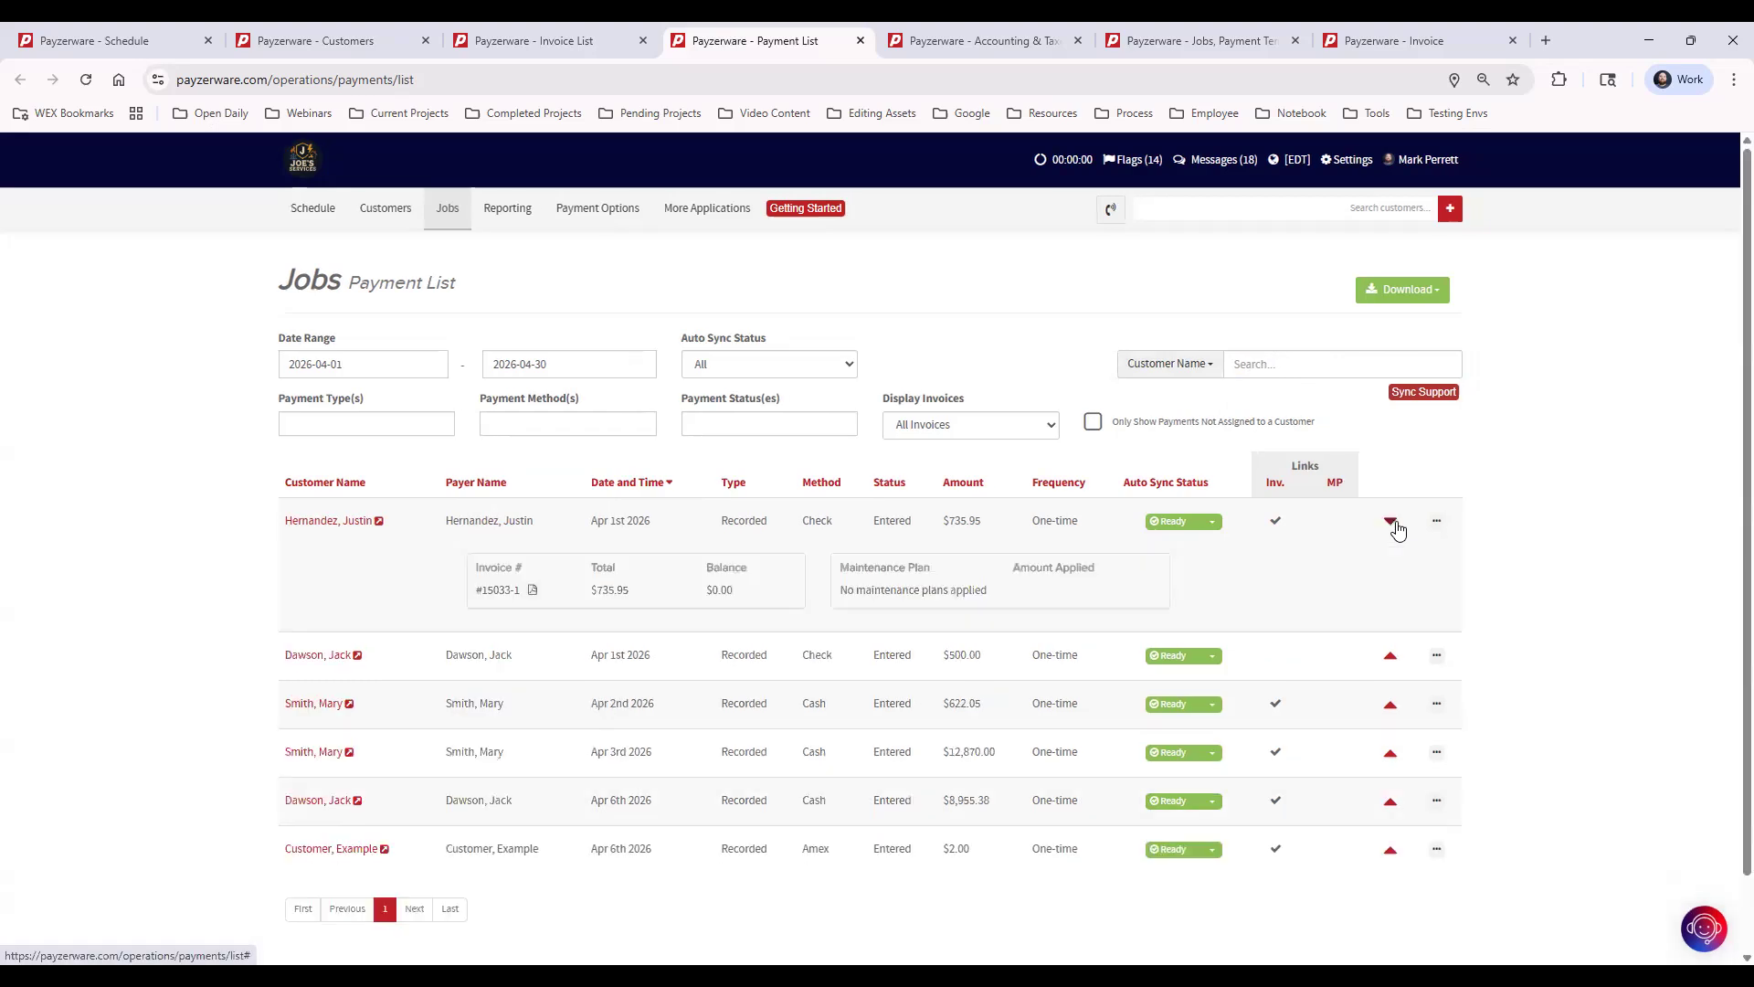
click(532, 592)
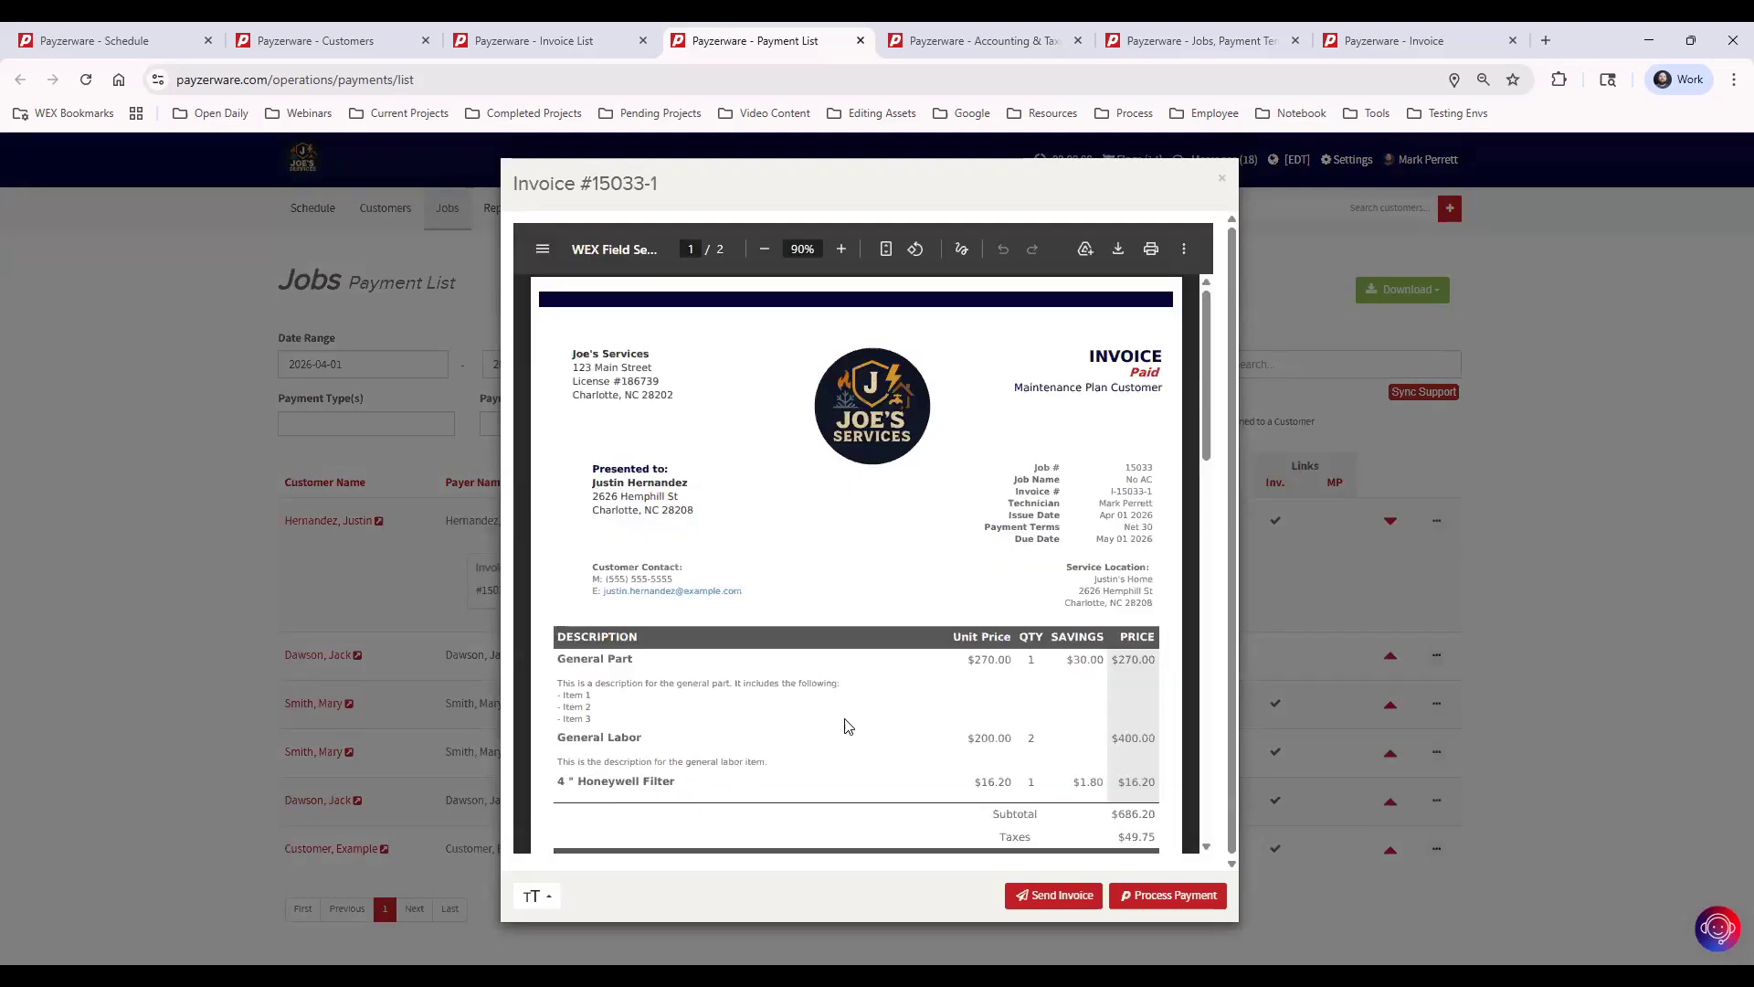
click(1223, 186)
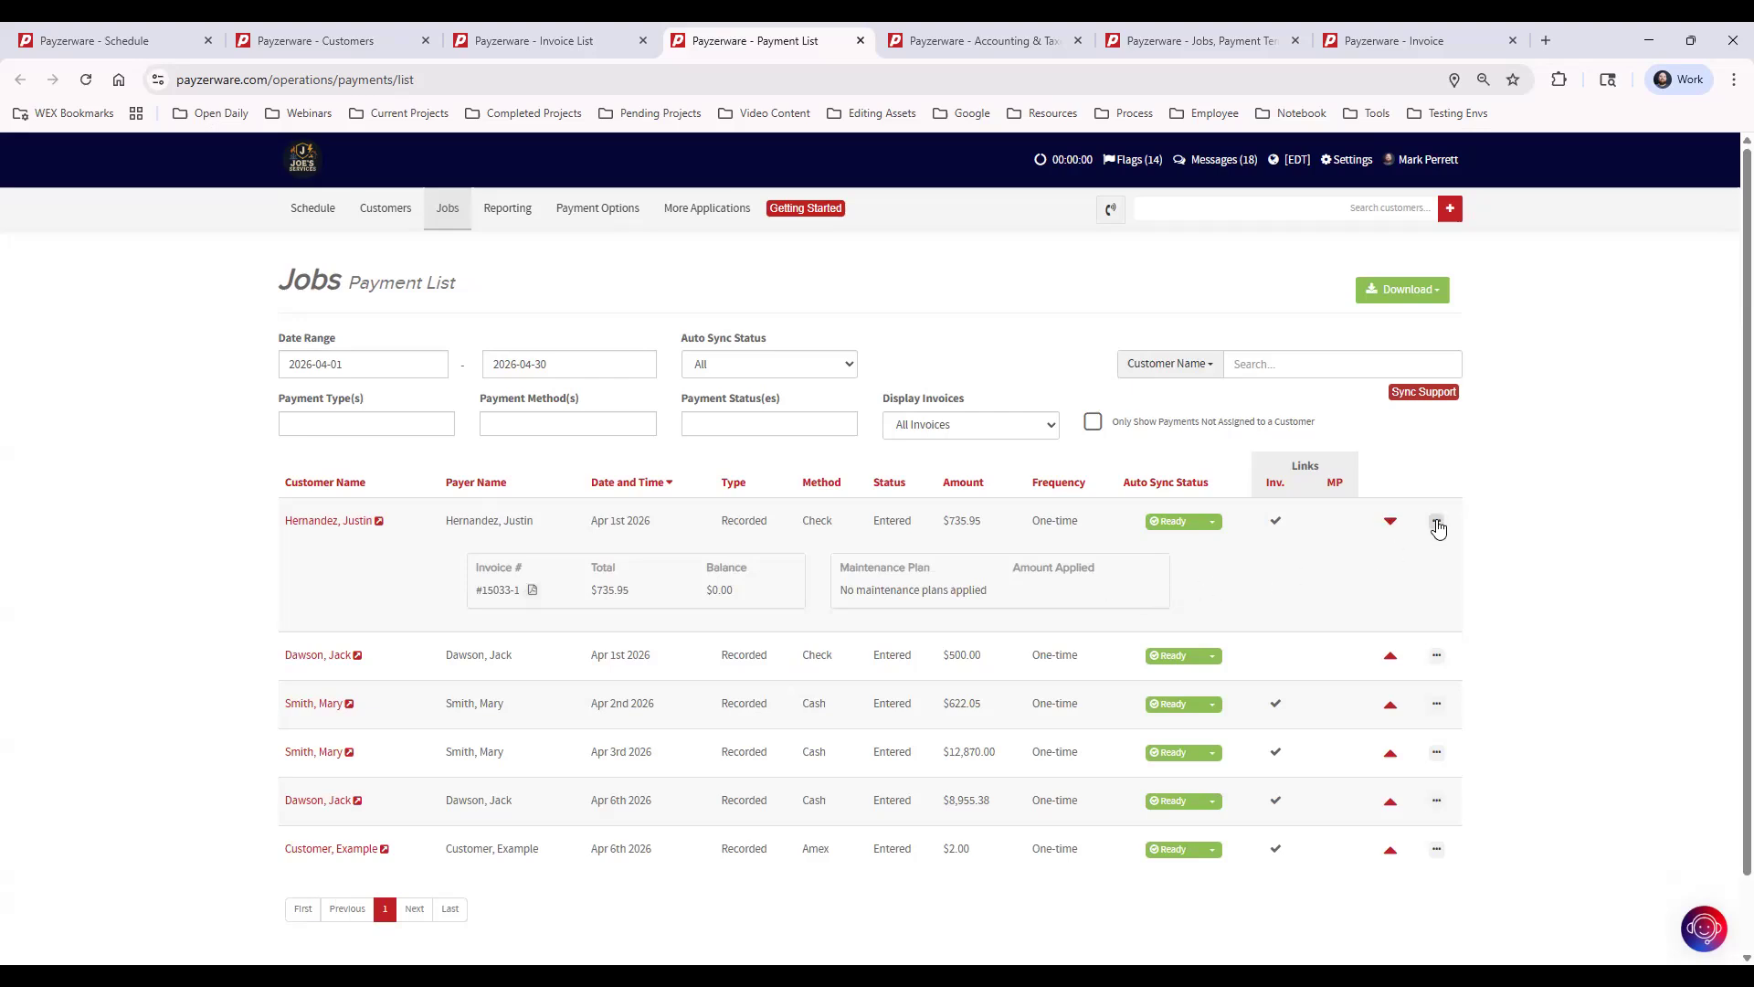
click(1438, 527)
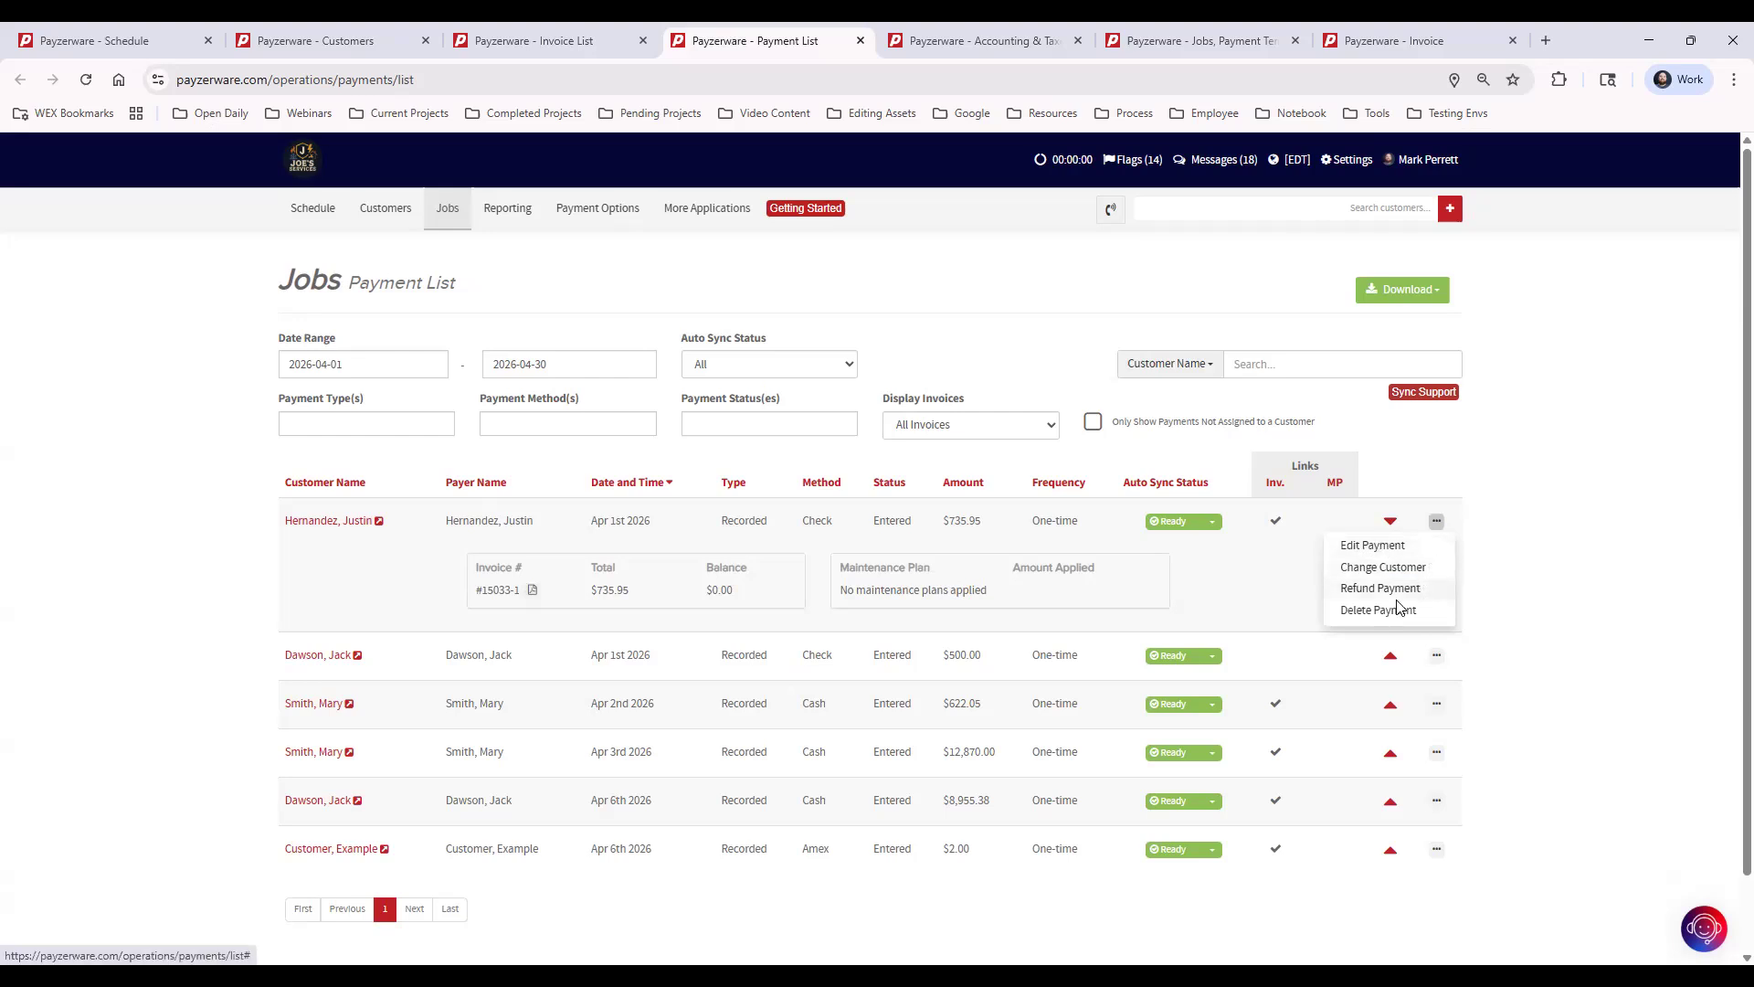
click(1595, 486)
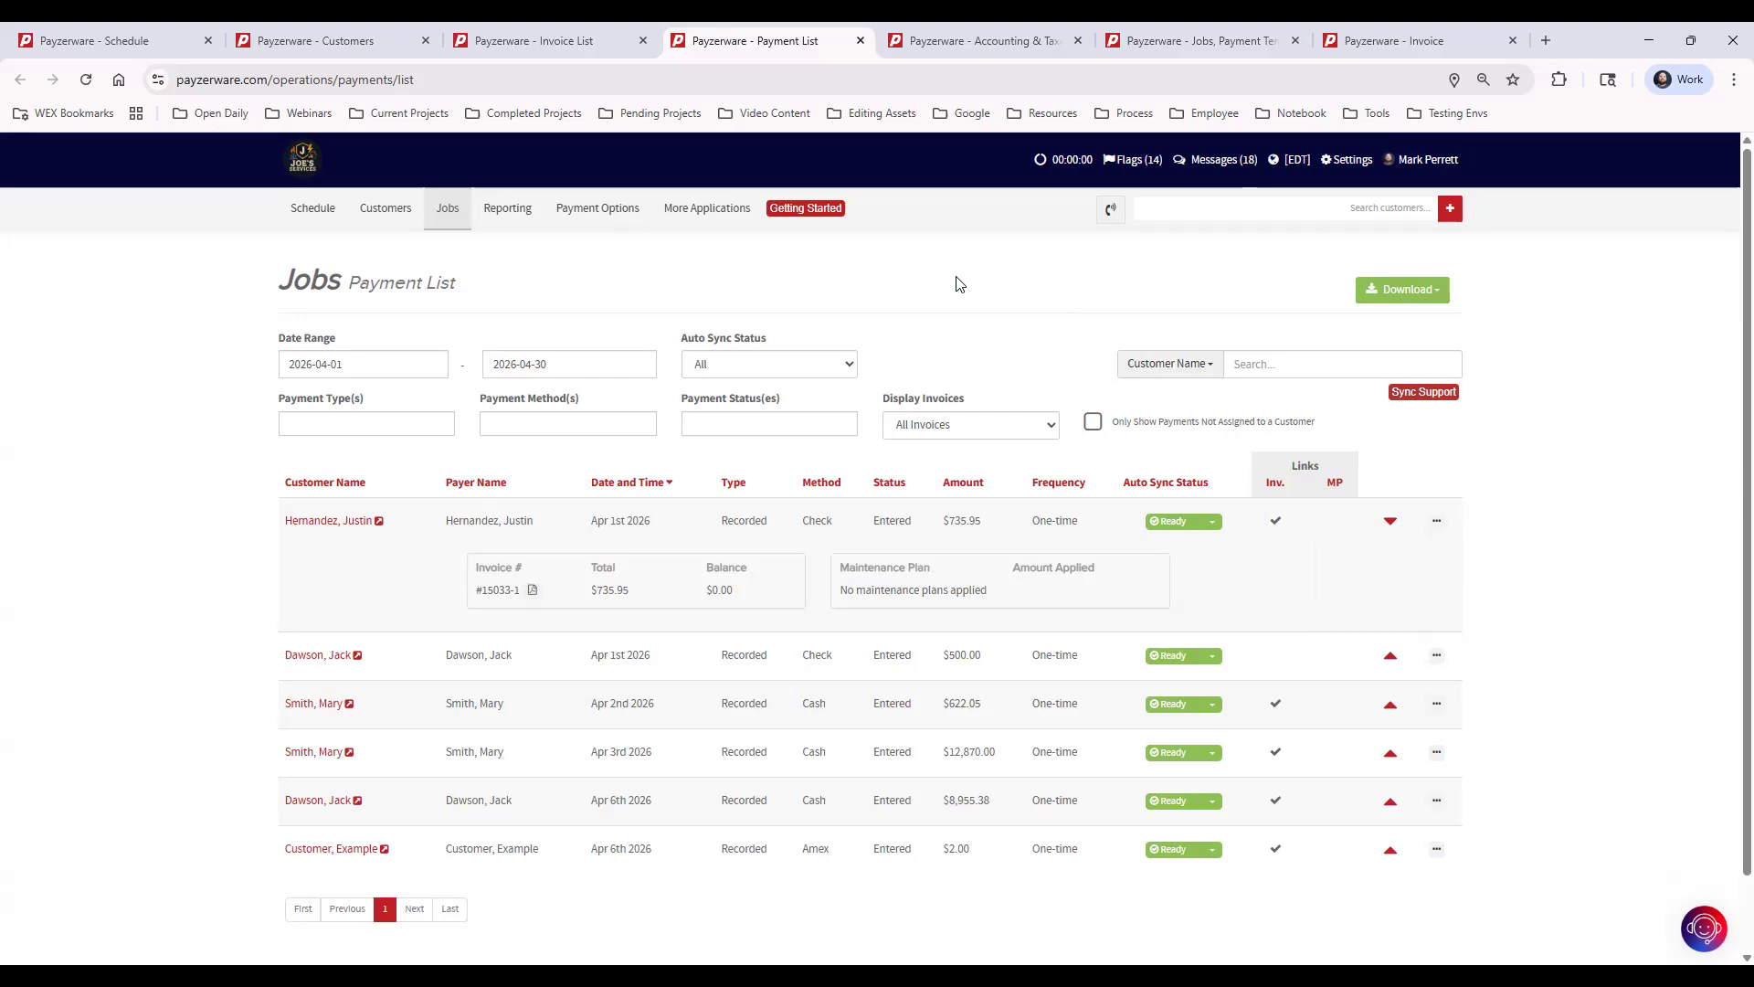
Step: Switch to the Accounting & Taxes settings and review the QuickBooks Desktop Sync section
click(995, 39)
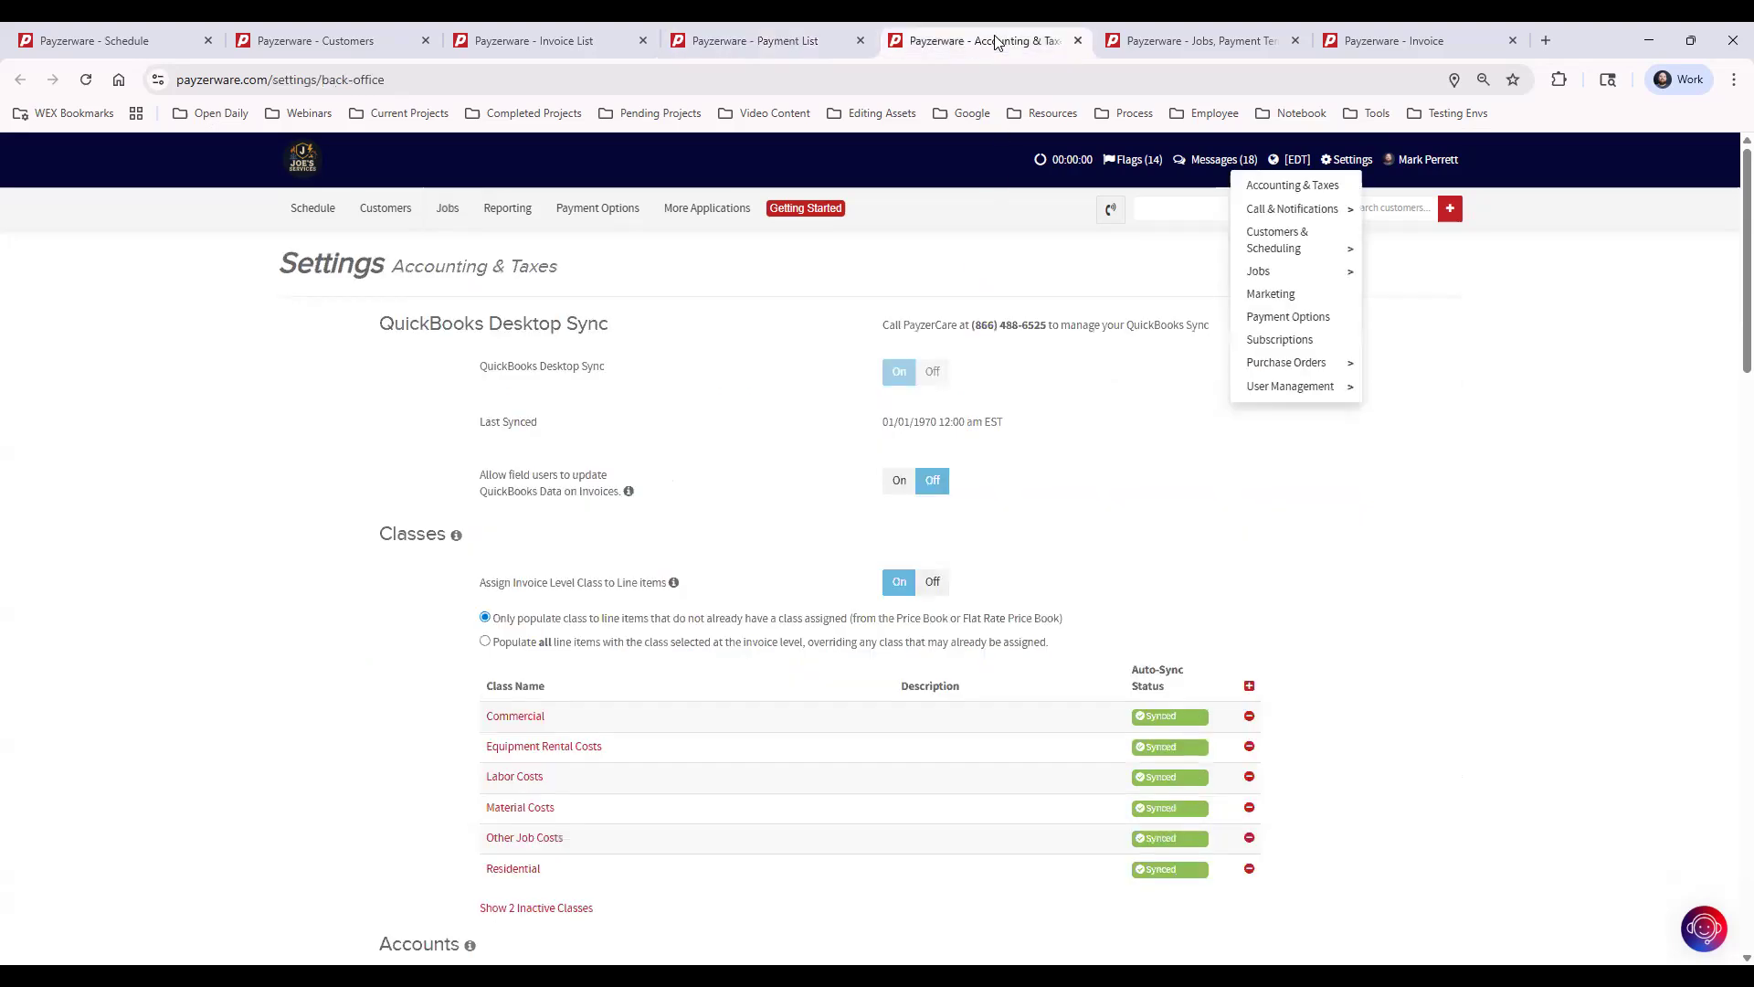
click(1351, 161)
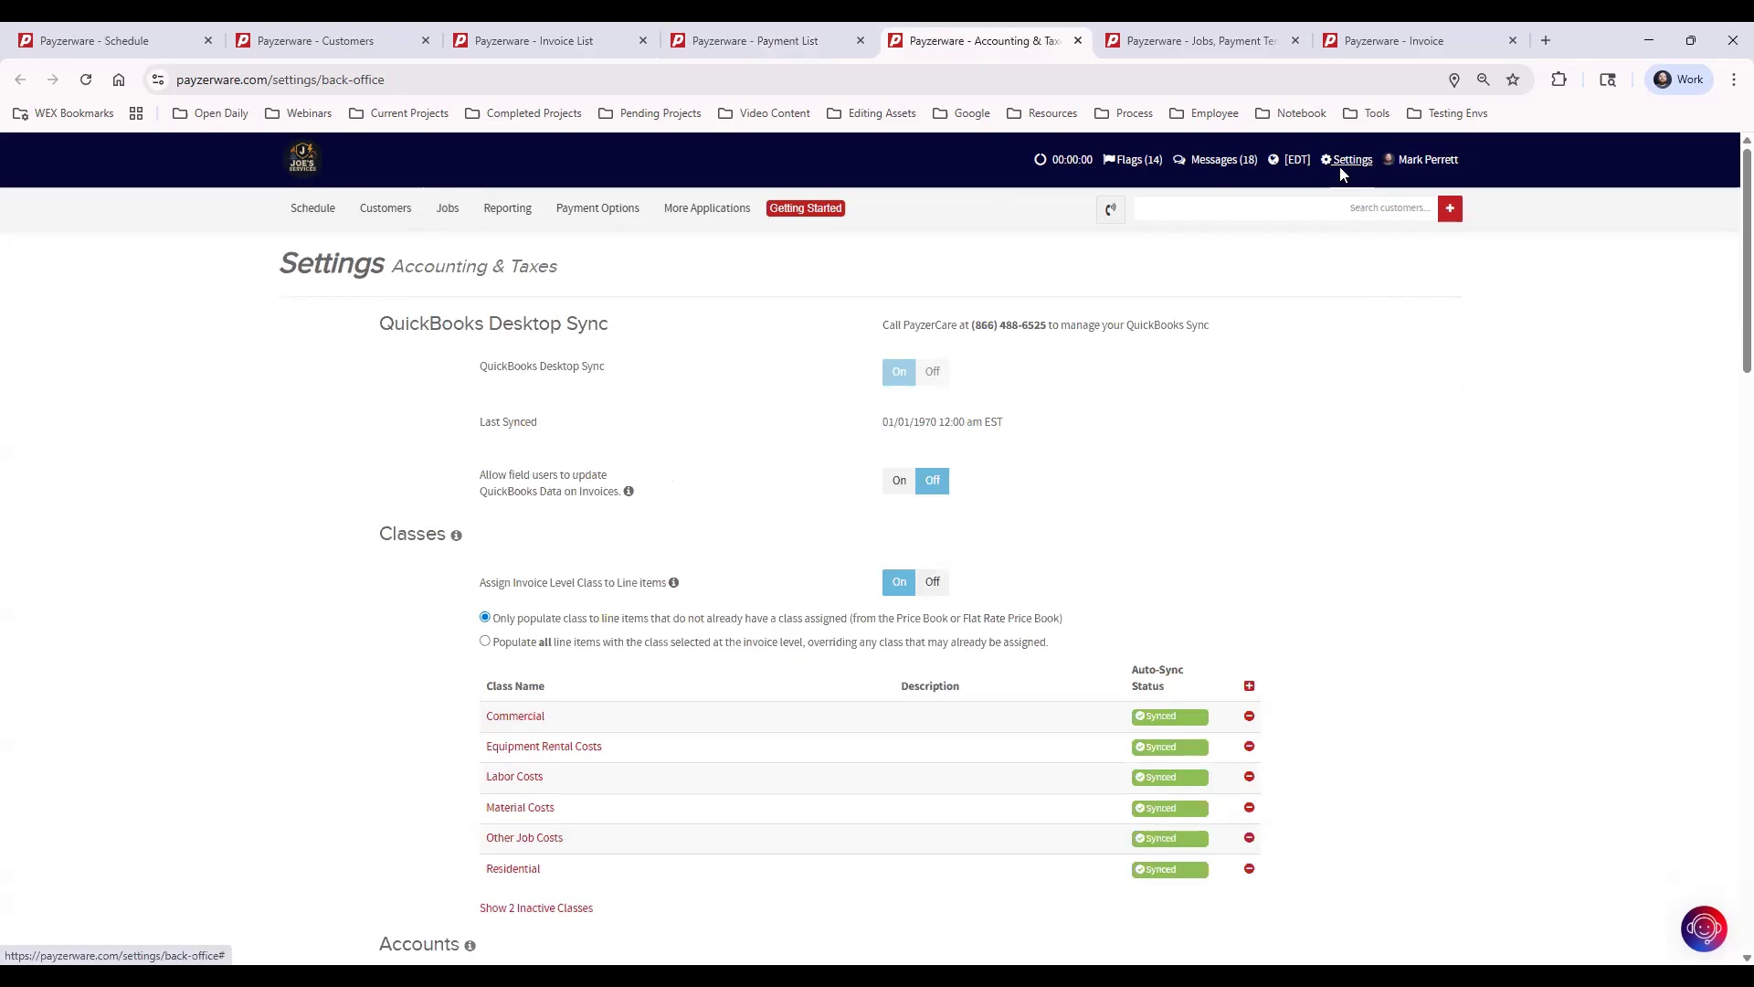
click(1351, 161)
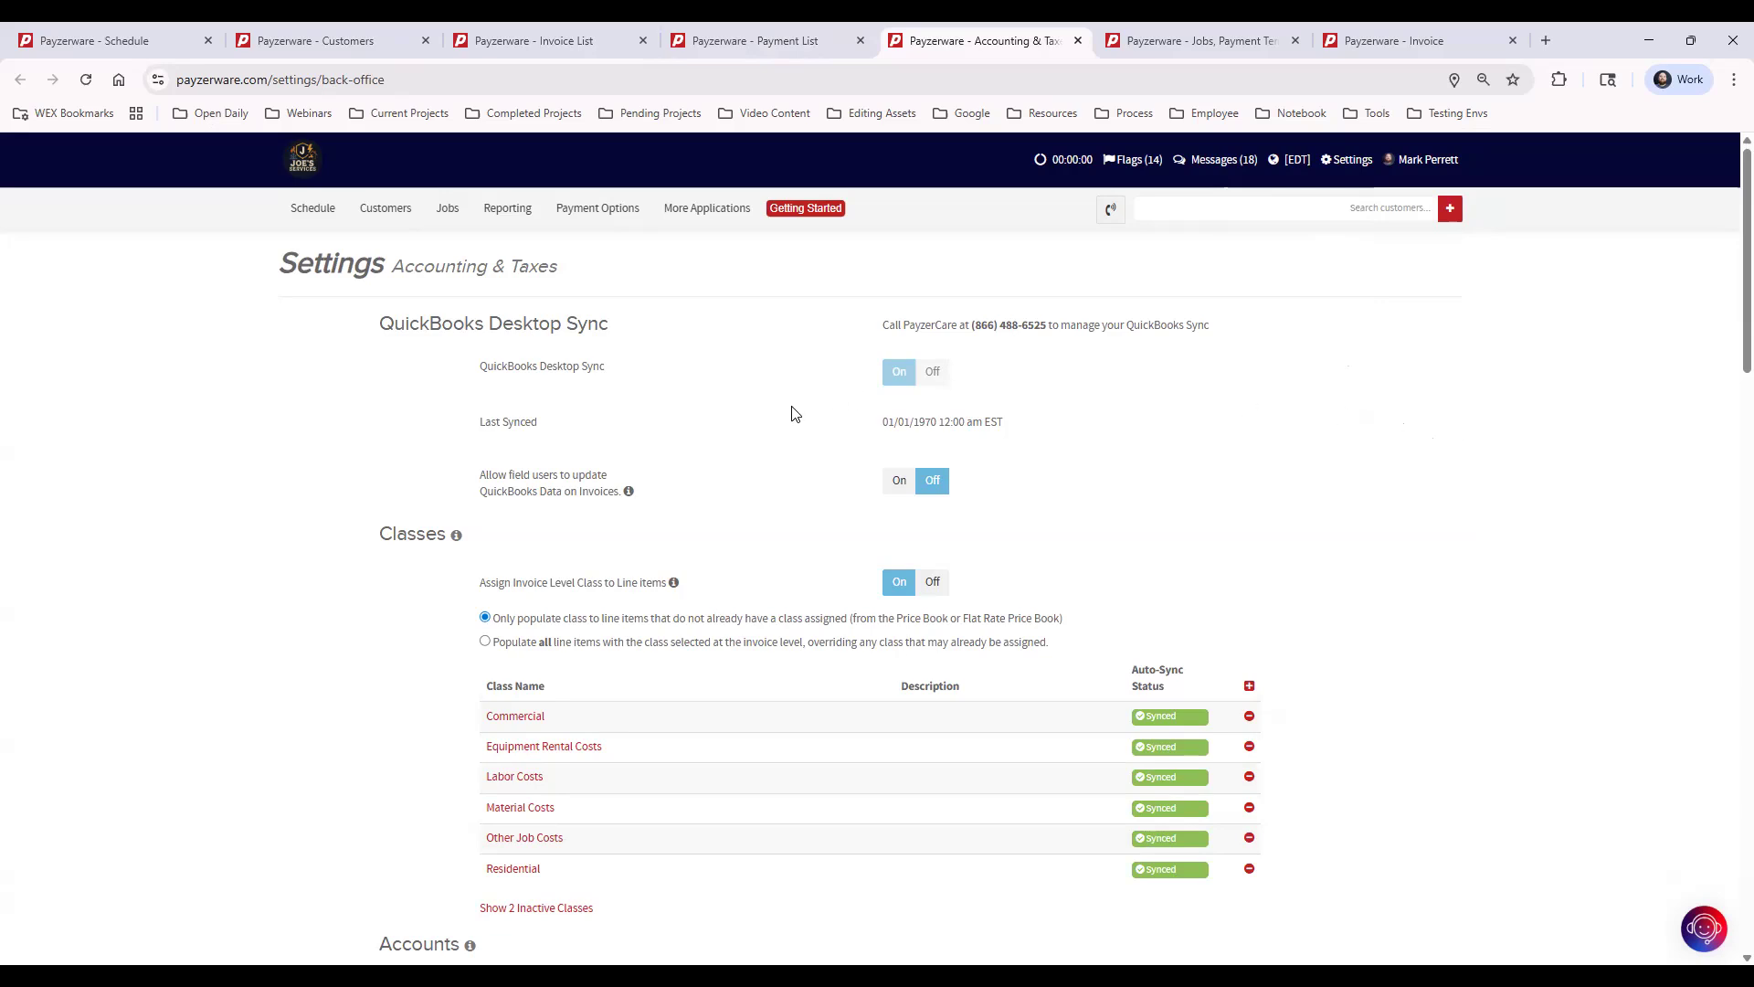
drag(424, 321, 730, 328)
click(728, 330)
Step: Examine the auto-sync statuses of the classes, accounts, inventory part accounts and tax accounts, along with the tax settings
scroll(755, 413, down, 1)
scroll(755, 413, down, 1)
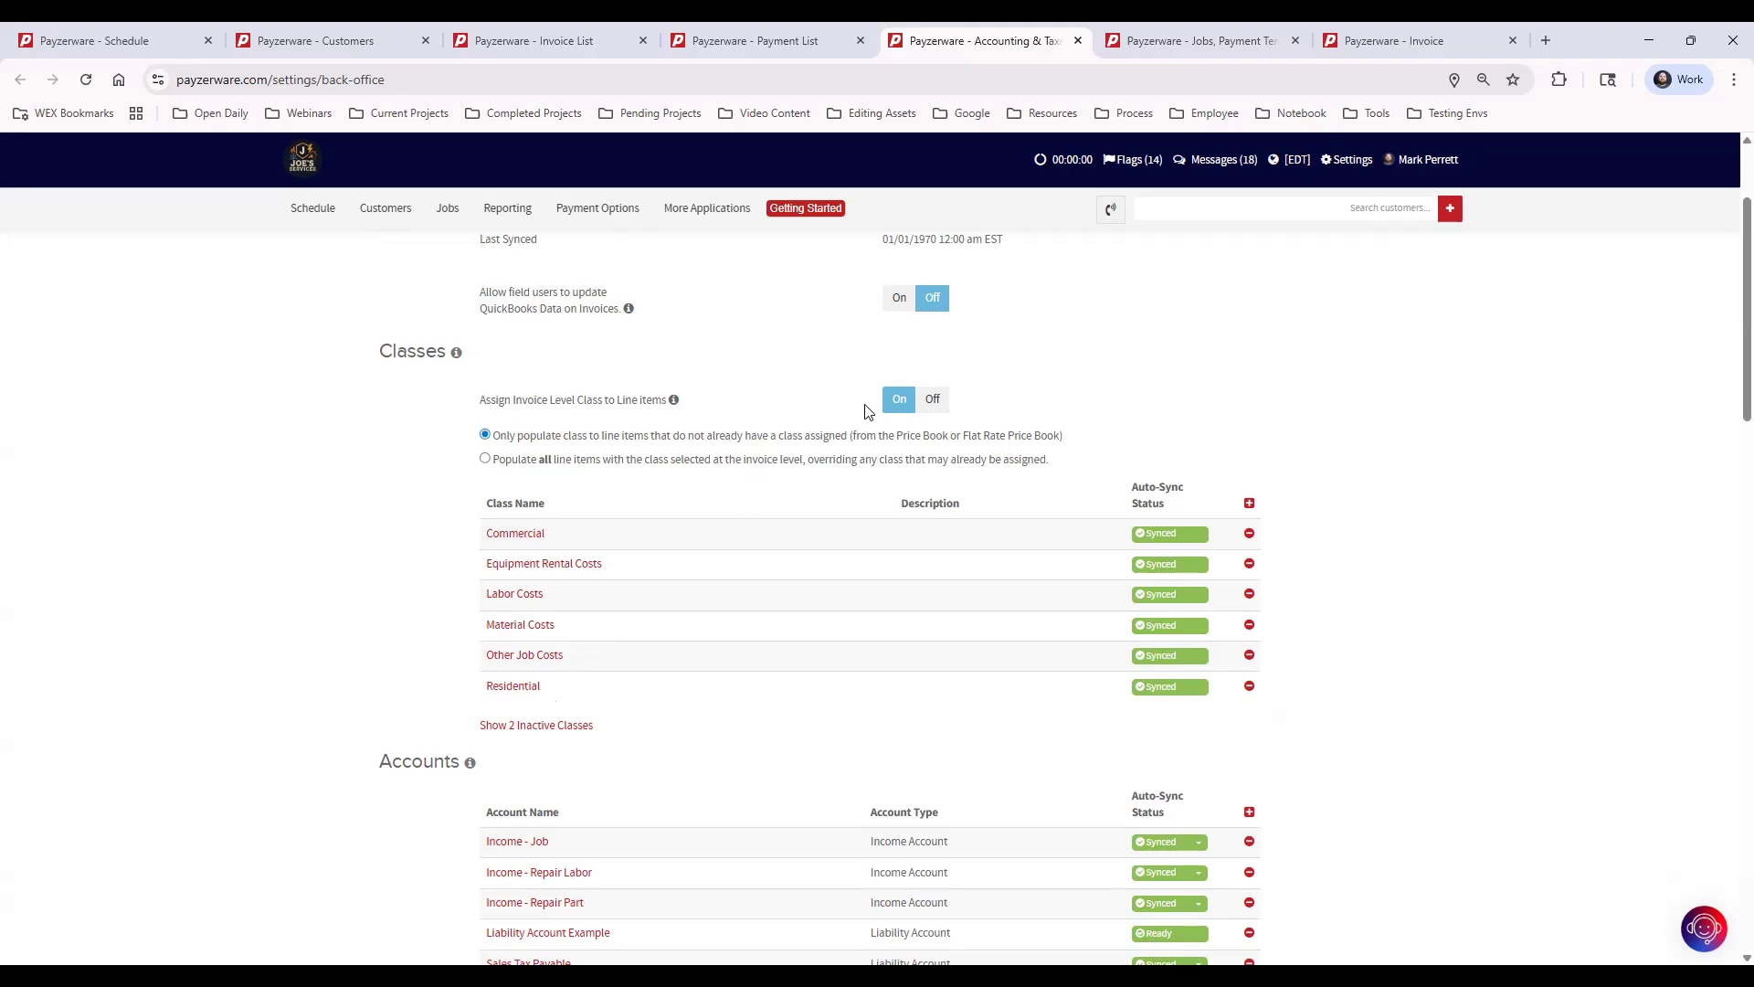
scroll(868, 411, down, 5)
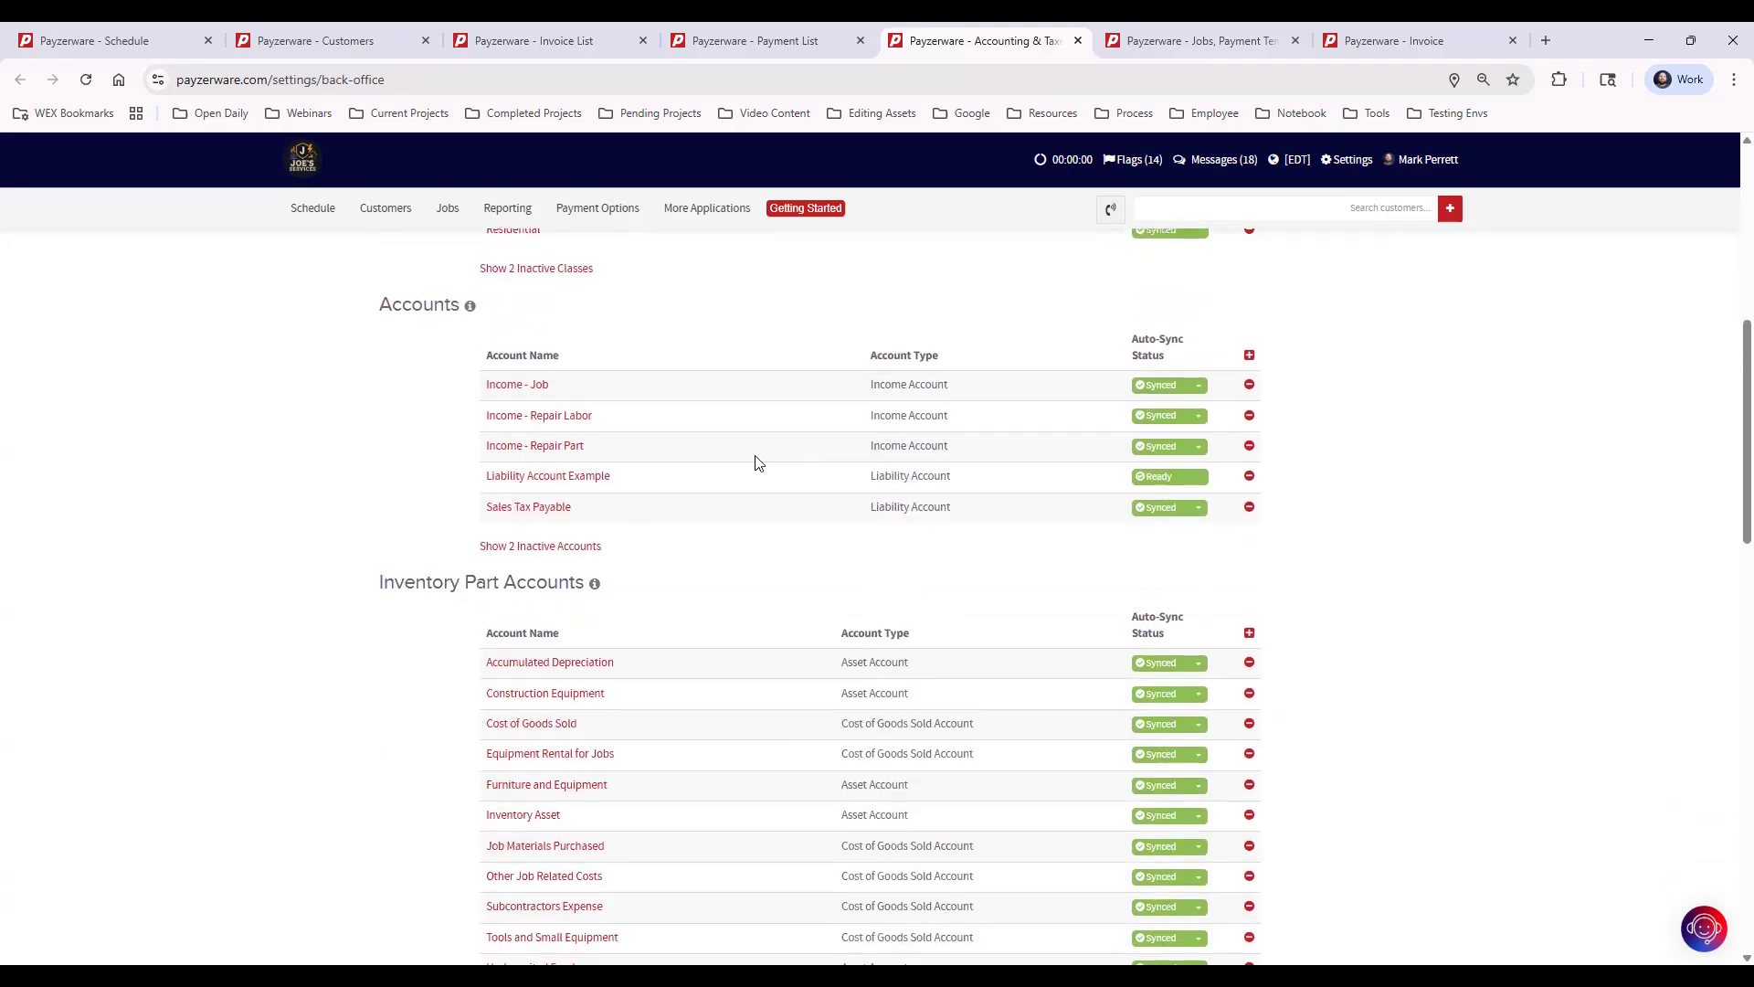
scroll(784, 441, down, 2)
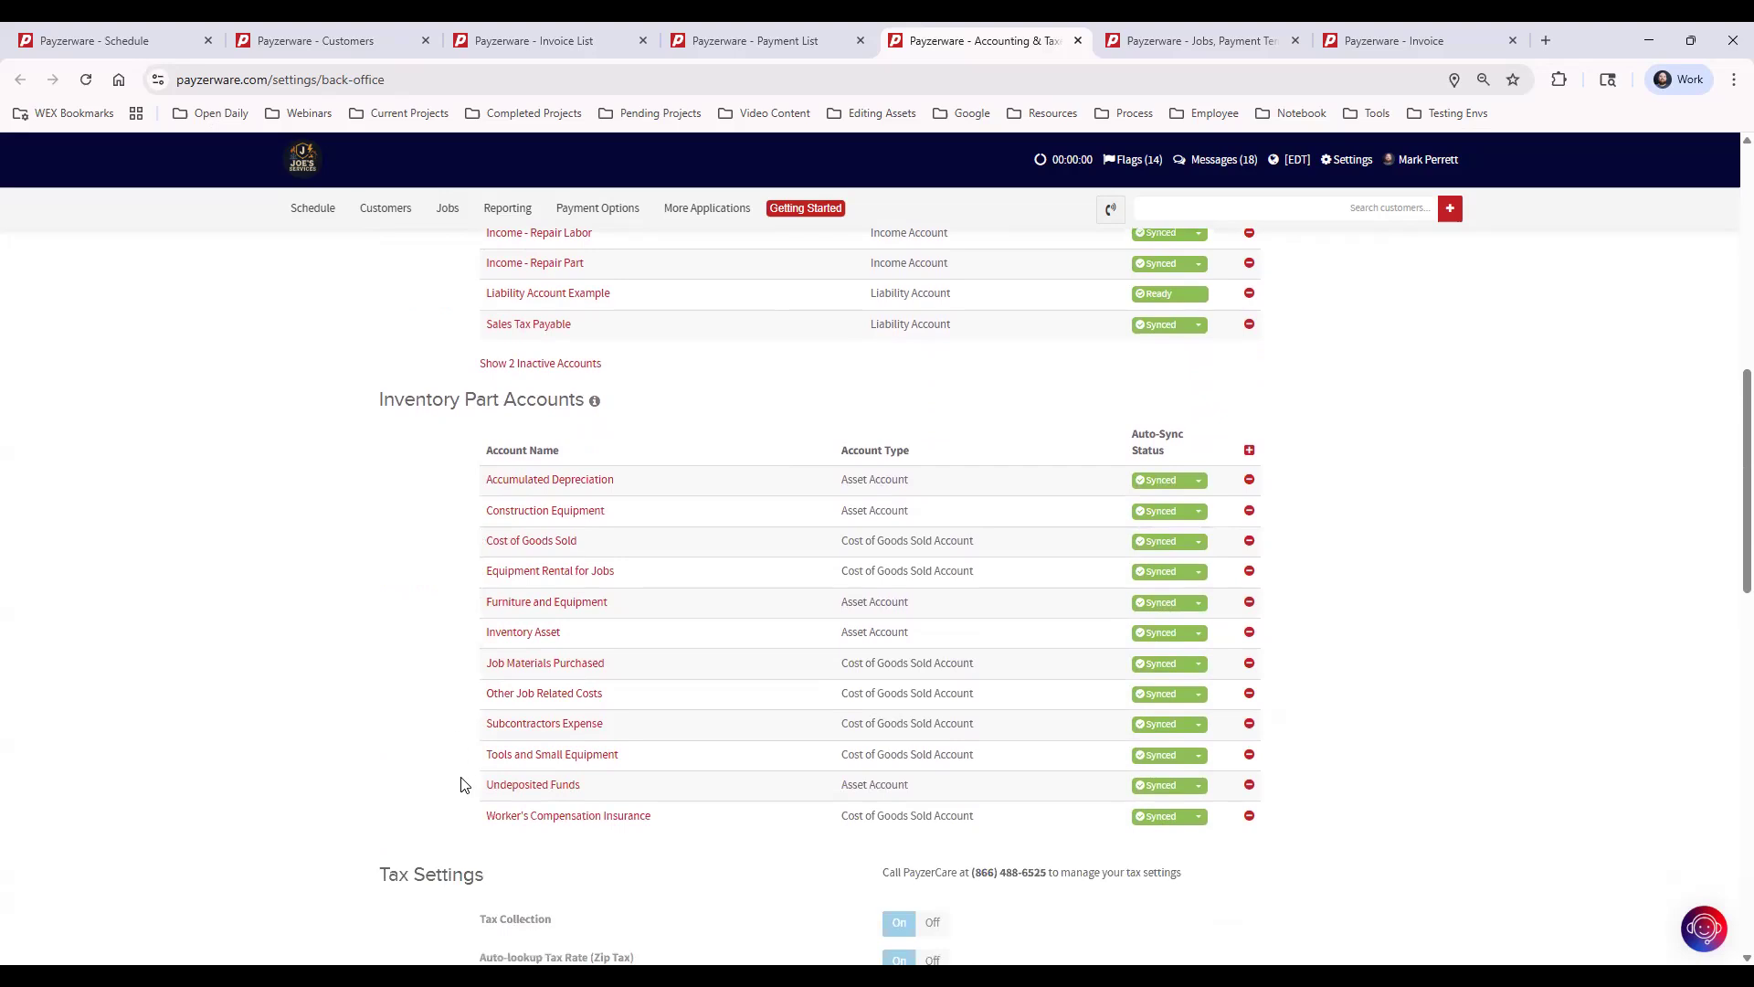
scroll(859, 779, down, 4)
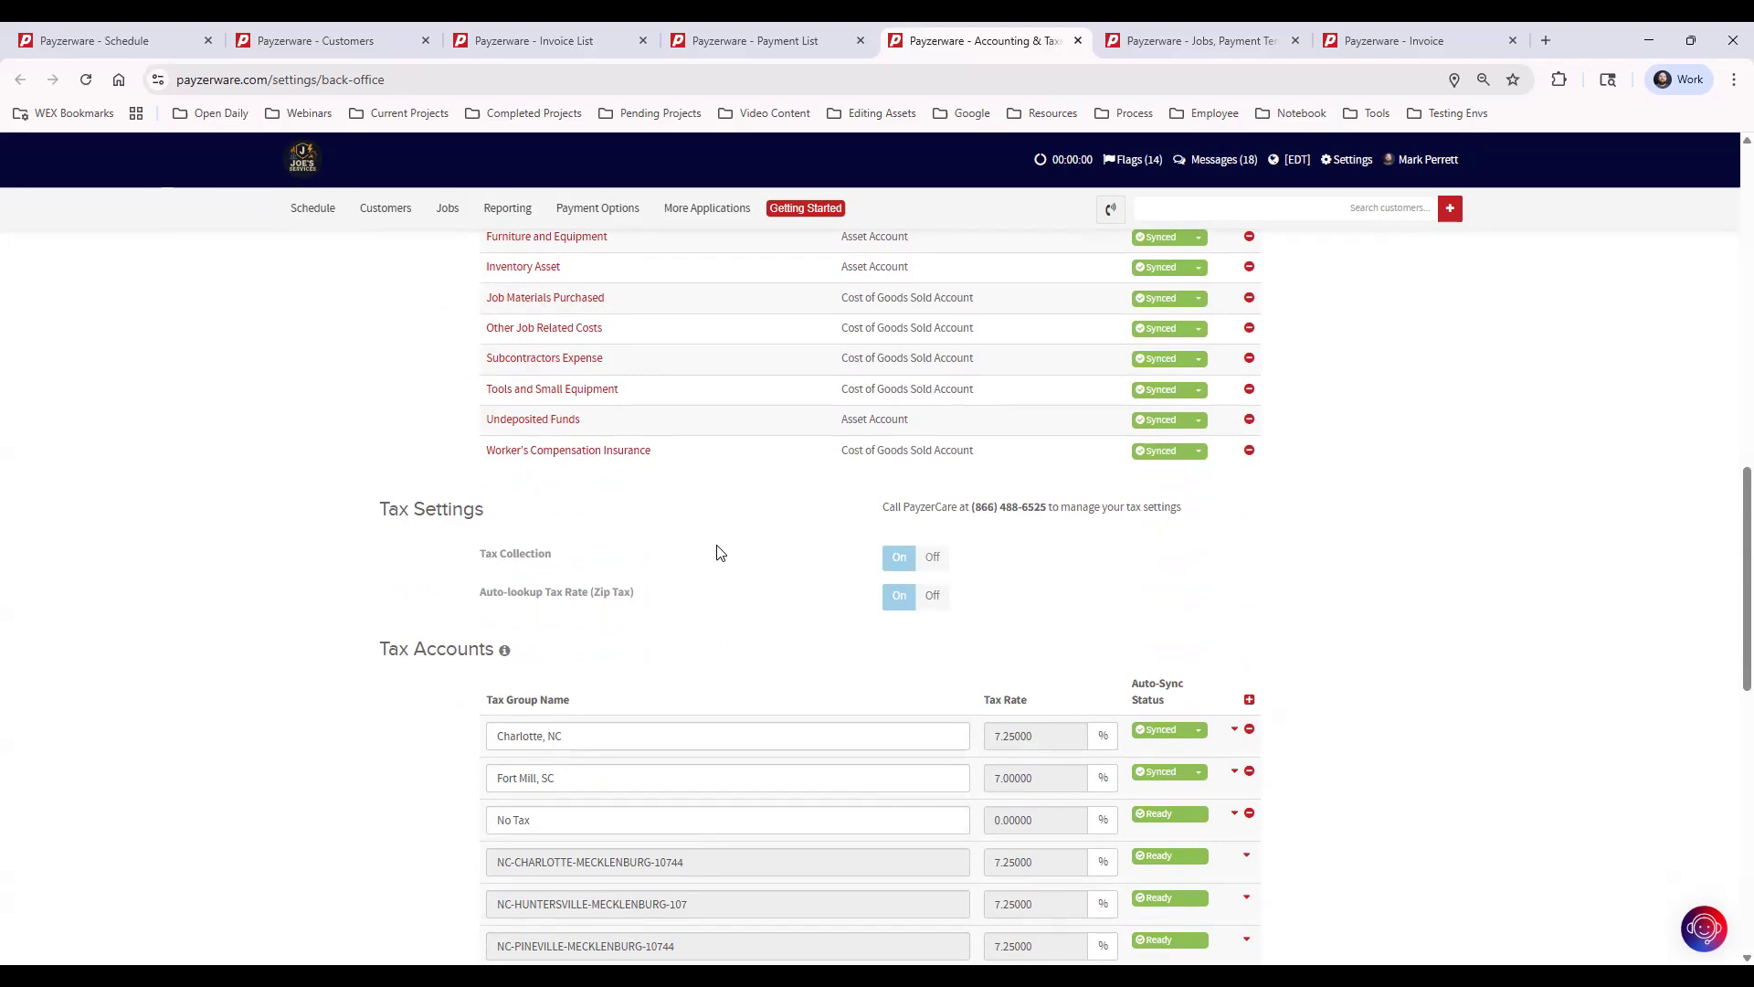
scroll(717, 552, down, 2)
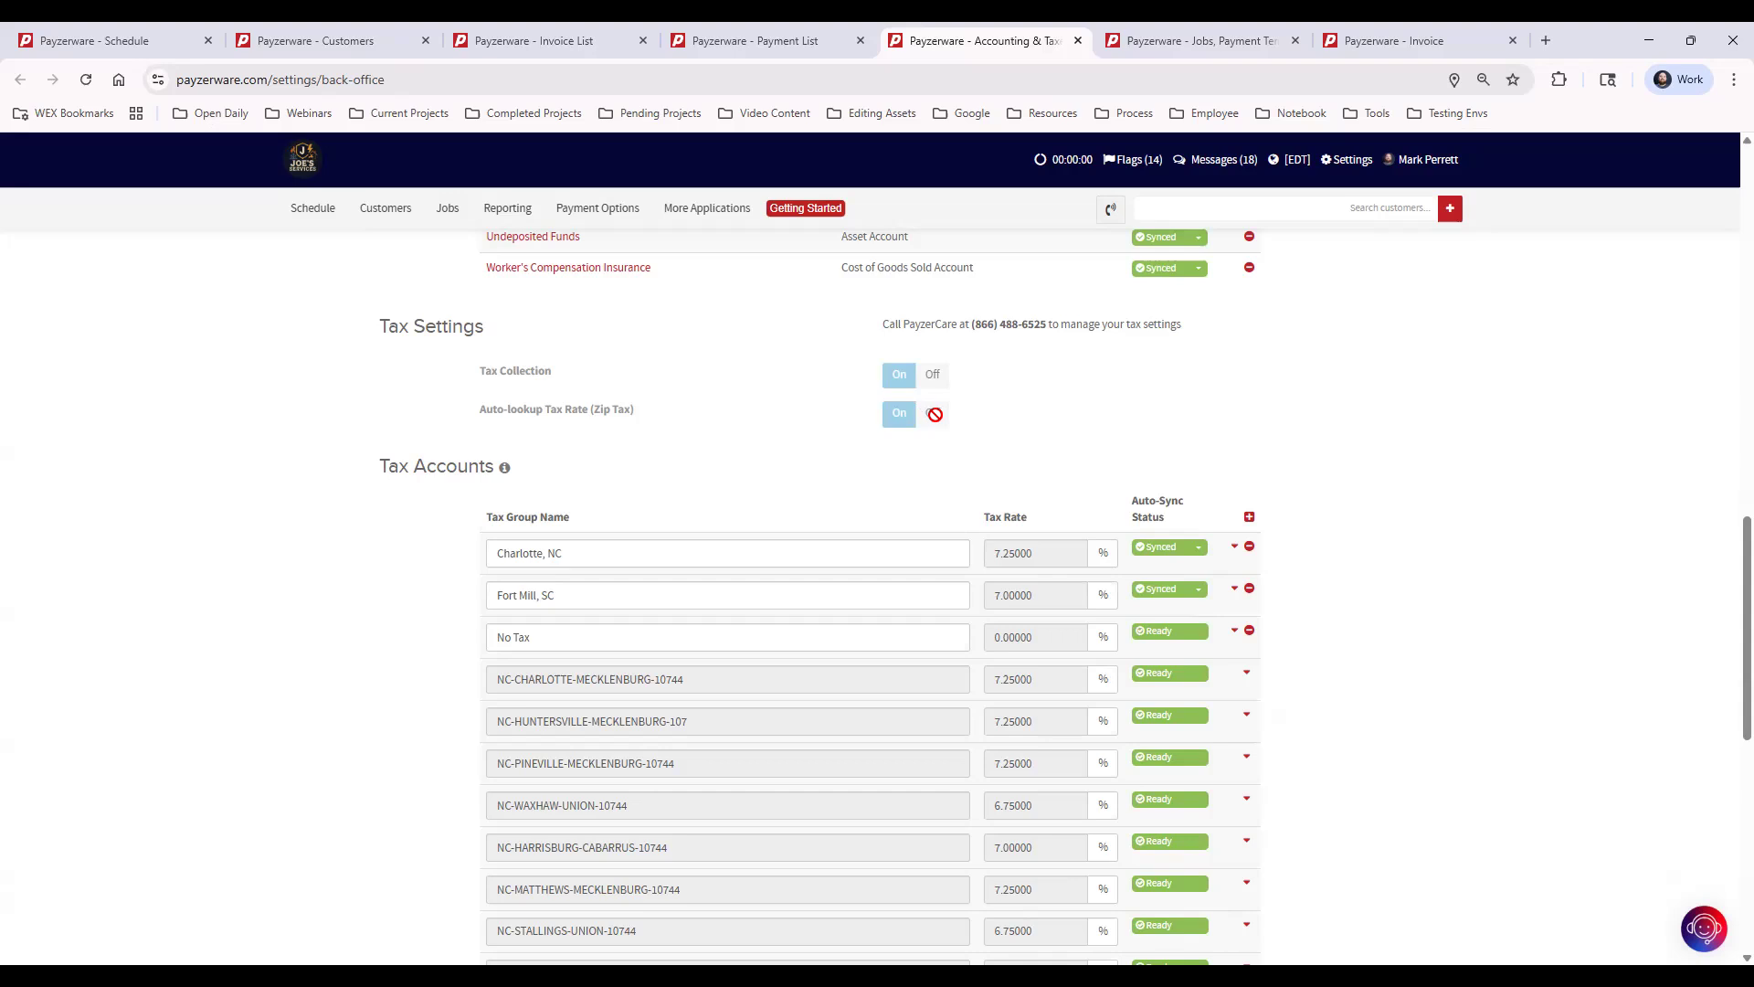
scroll(1430, 724, down, 7)
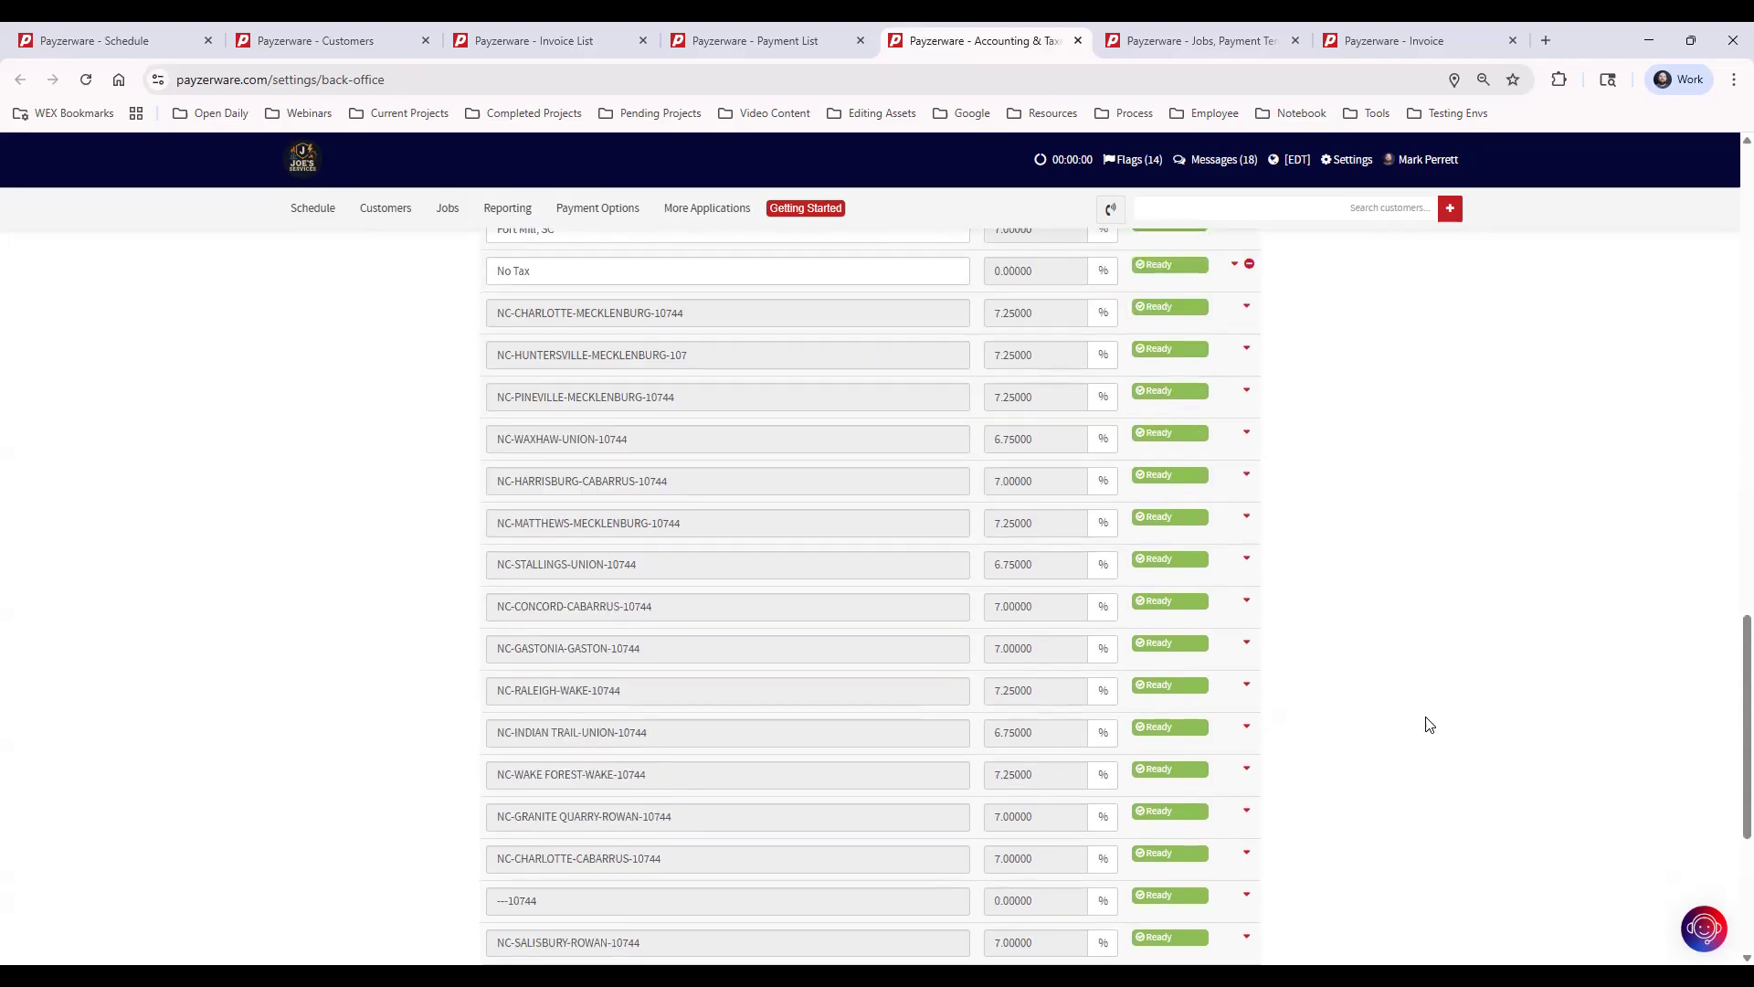
scroll(1430, 724, up, 15)
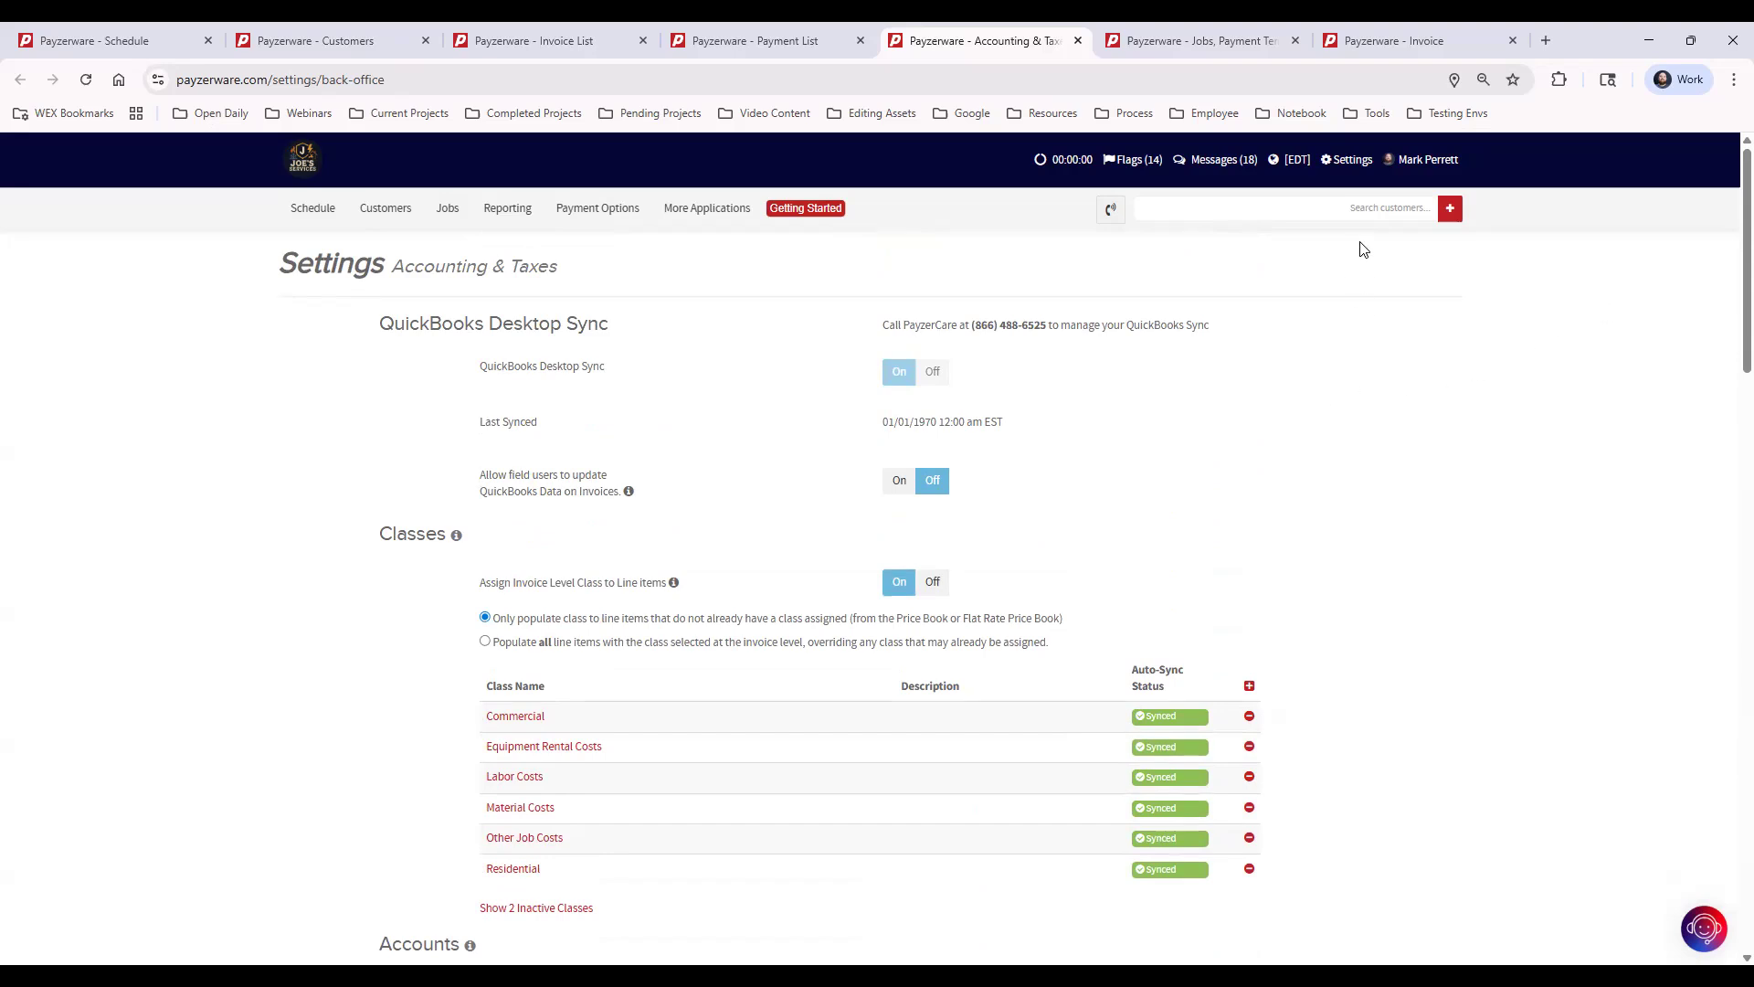
Step: Locate Payment Terms among the job settings and view the auto-sync status of the existing payment terms
click(1351, 164)
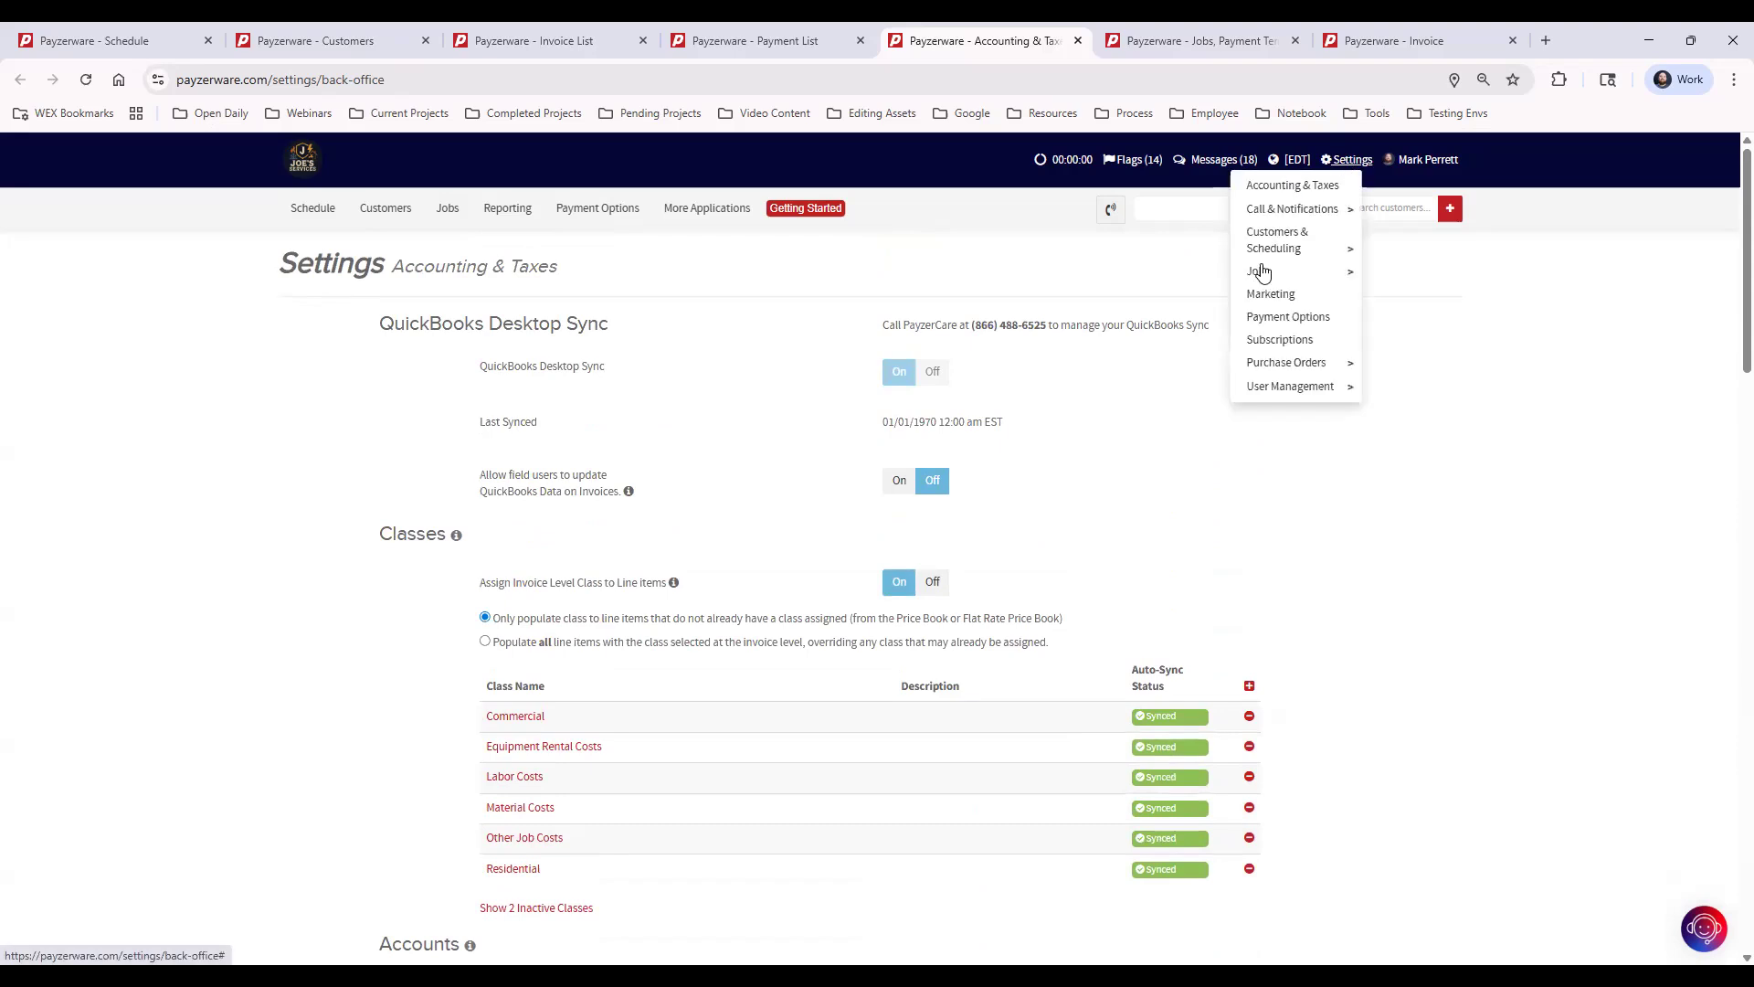
mouse_move(1270, 276)
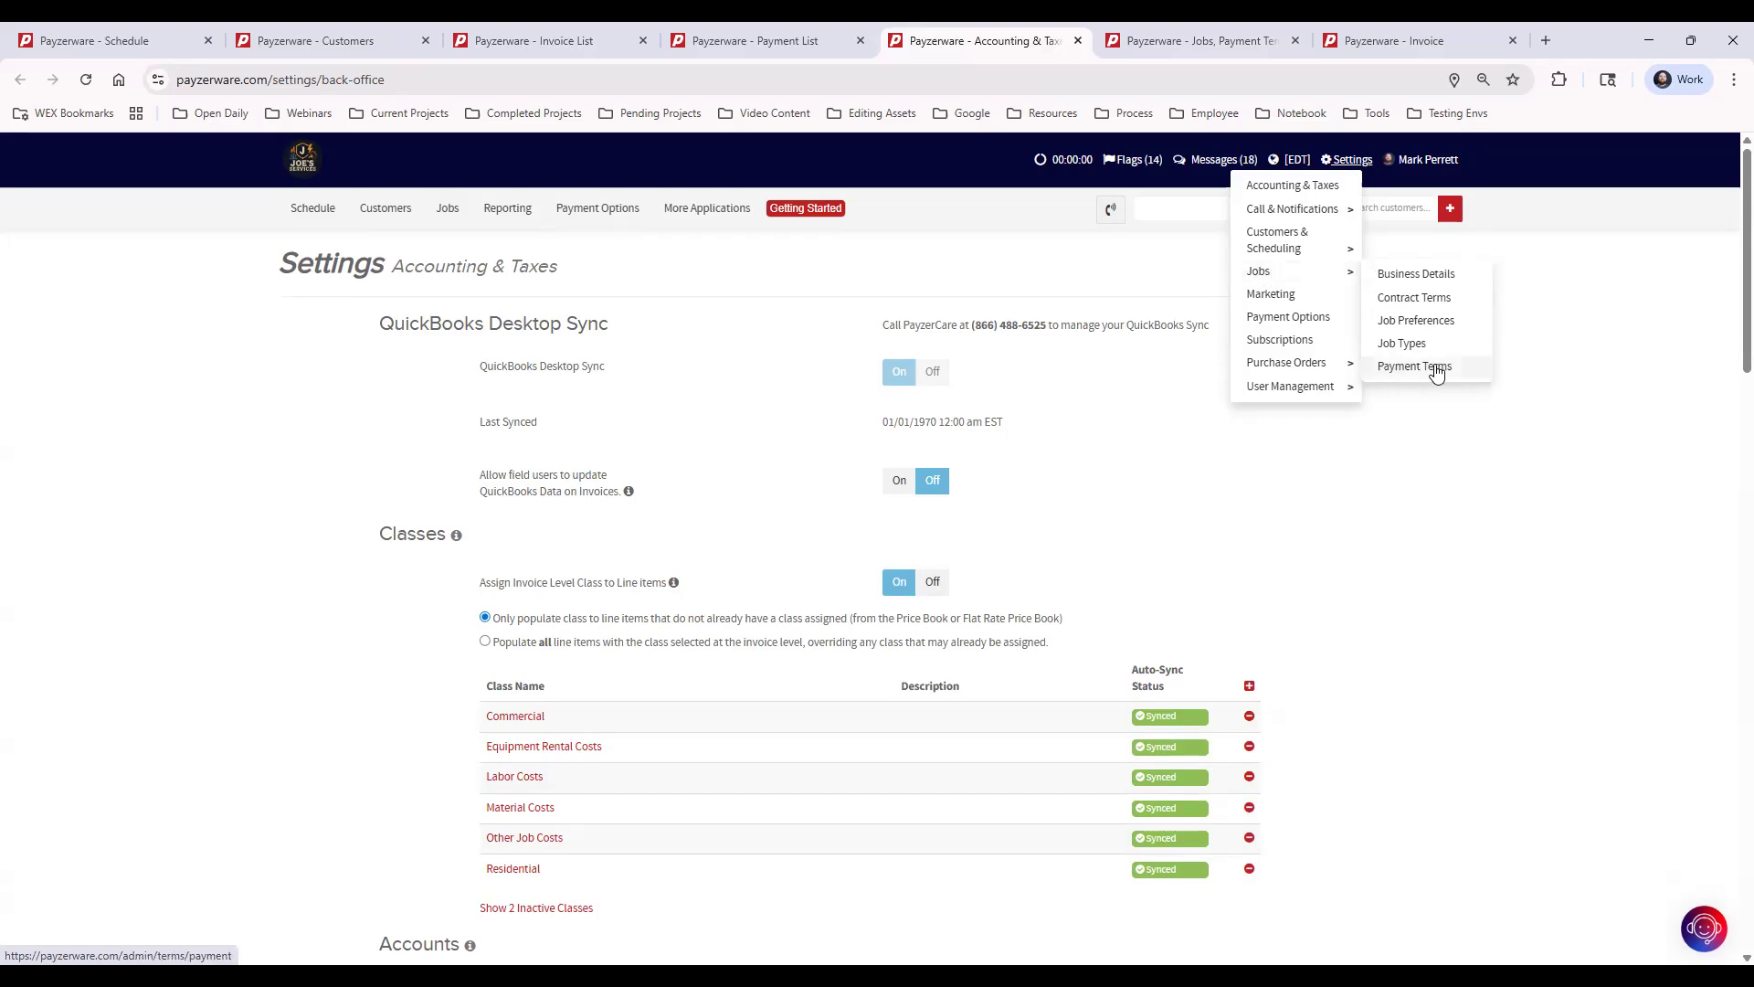
click(1204, 46)
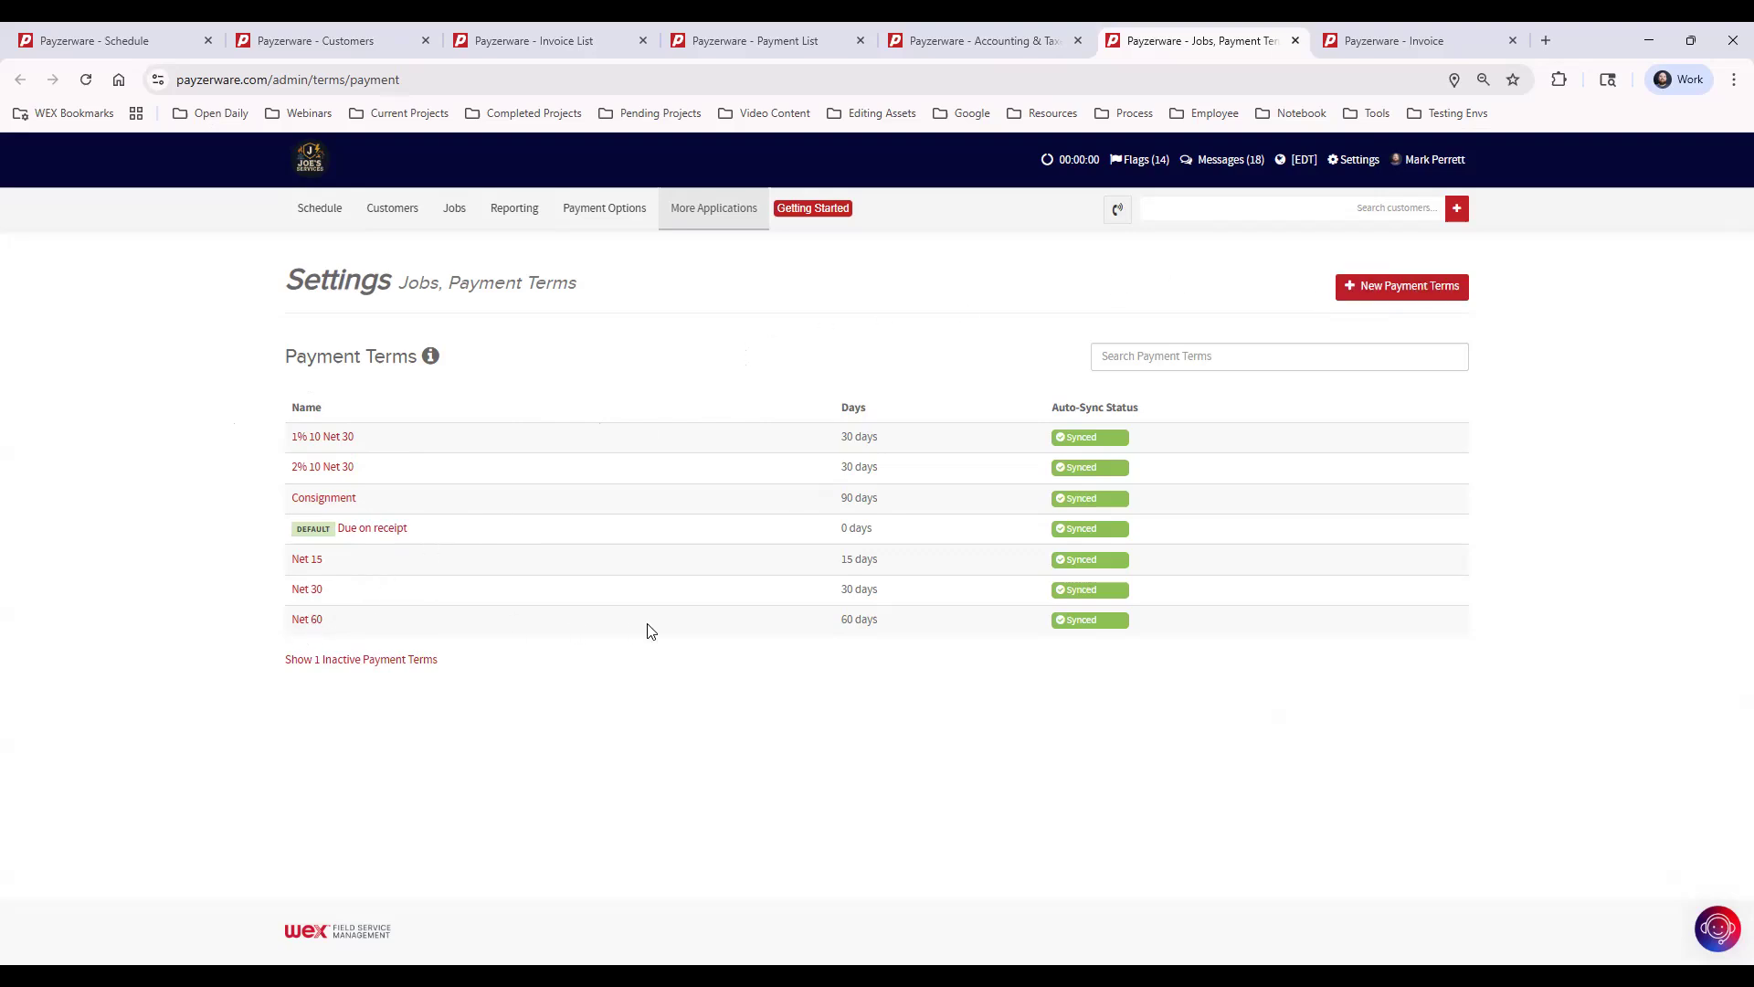
Step: View the fields for creating new payment terms and close the form without saving
click(1386, 291)
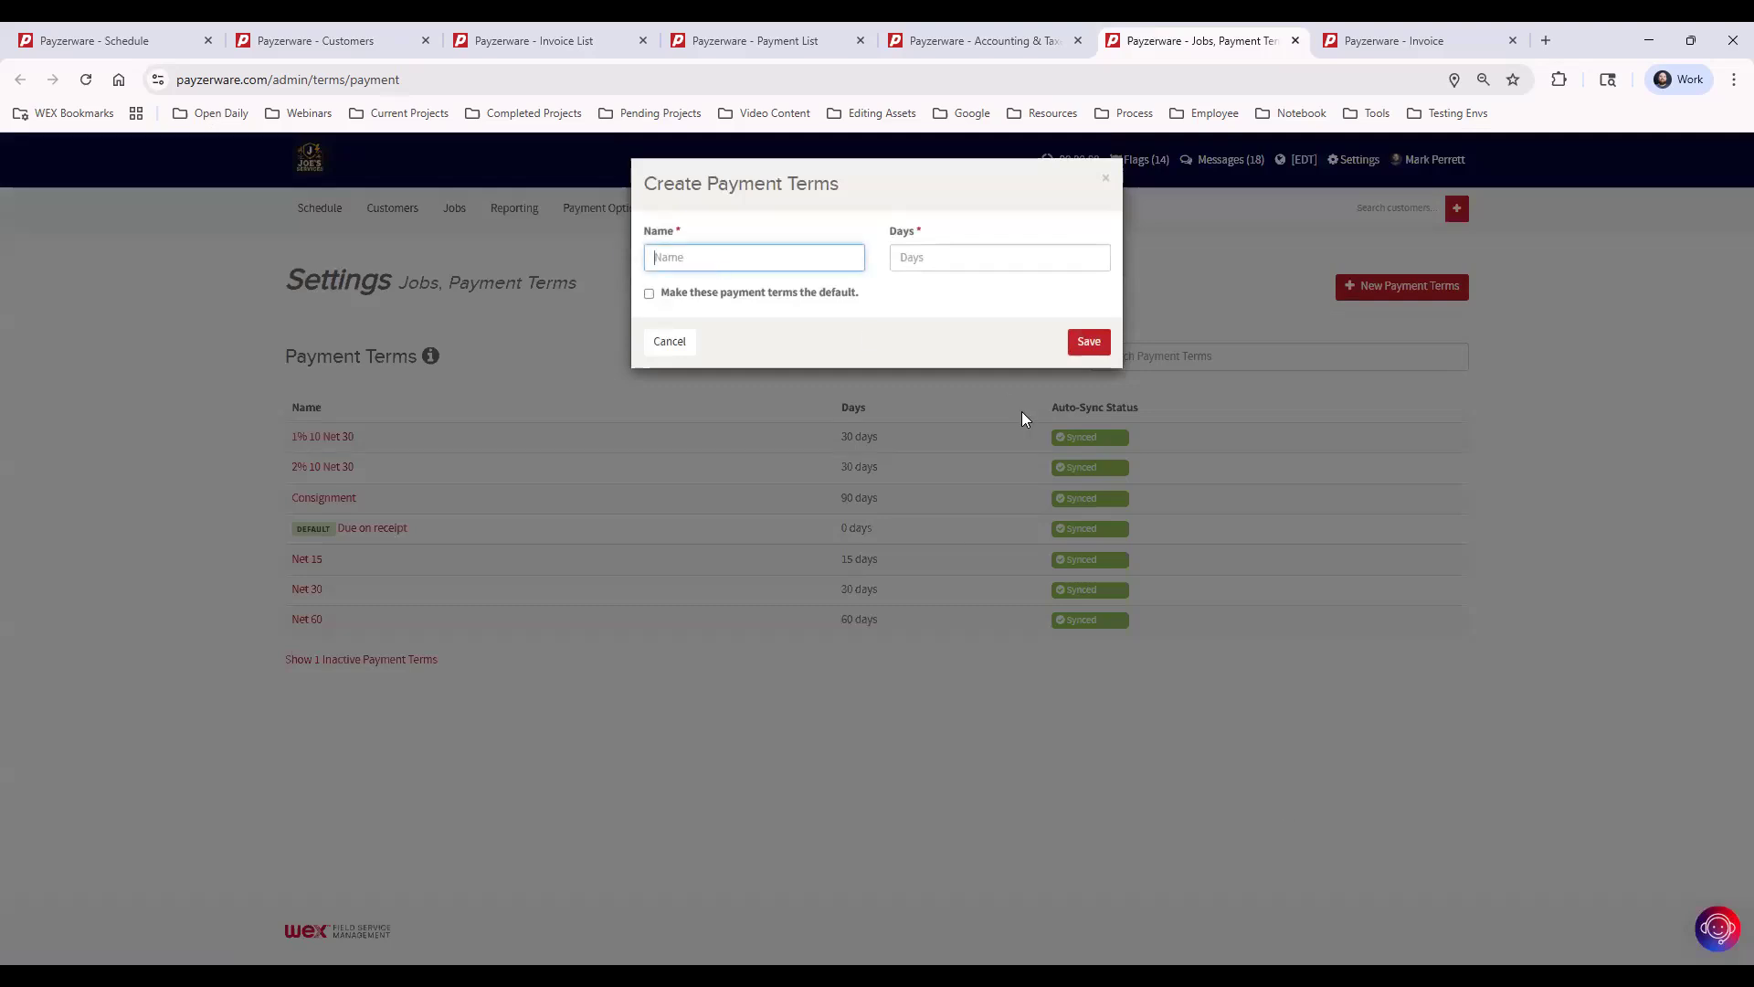
click(966, 254)
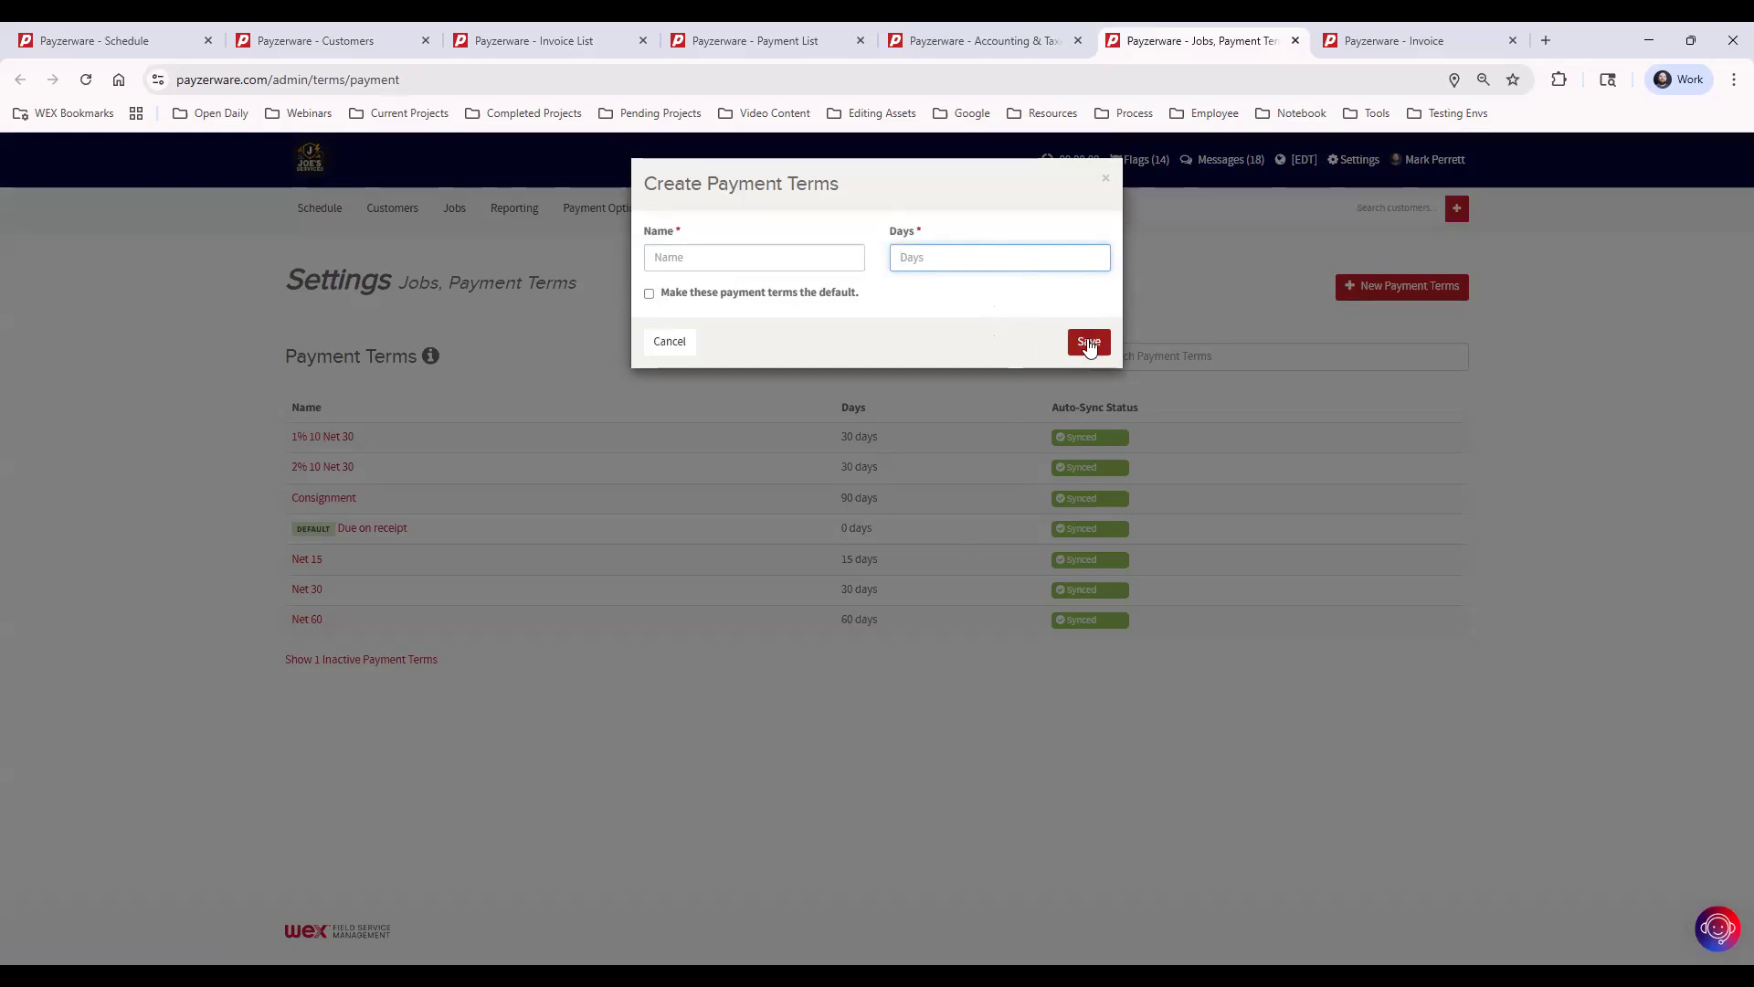
click(1105, 179)
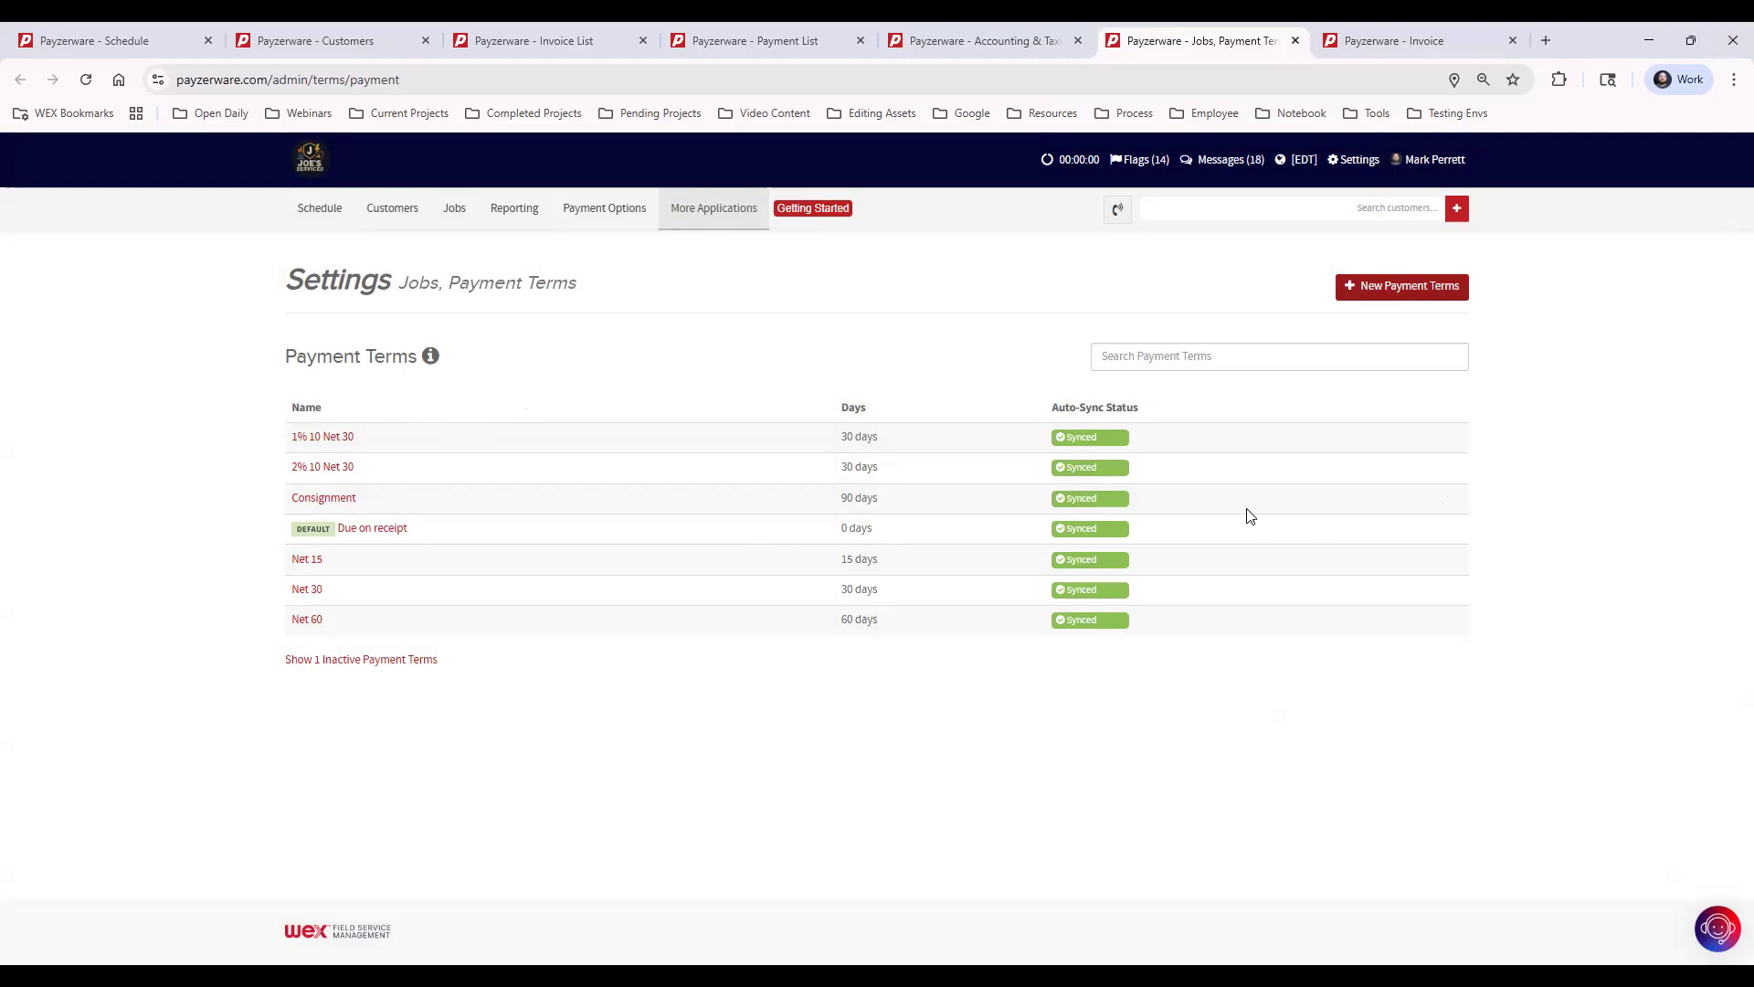
Step: On the draft Fall Maintenance invoice, compare the items offered from the price book with those in the QuickBooks item list
click(1414, 38)
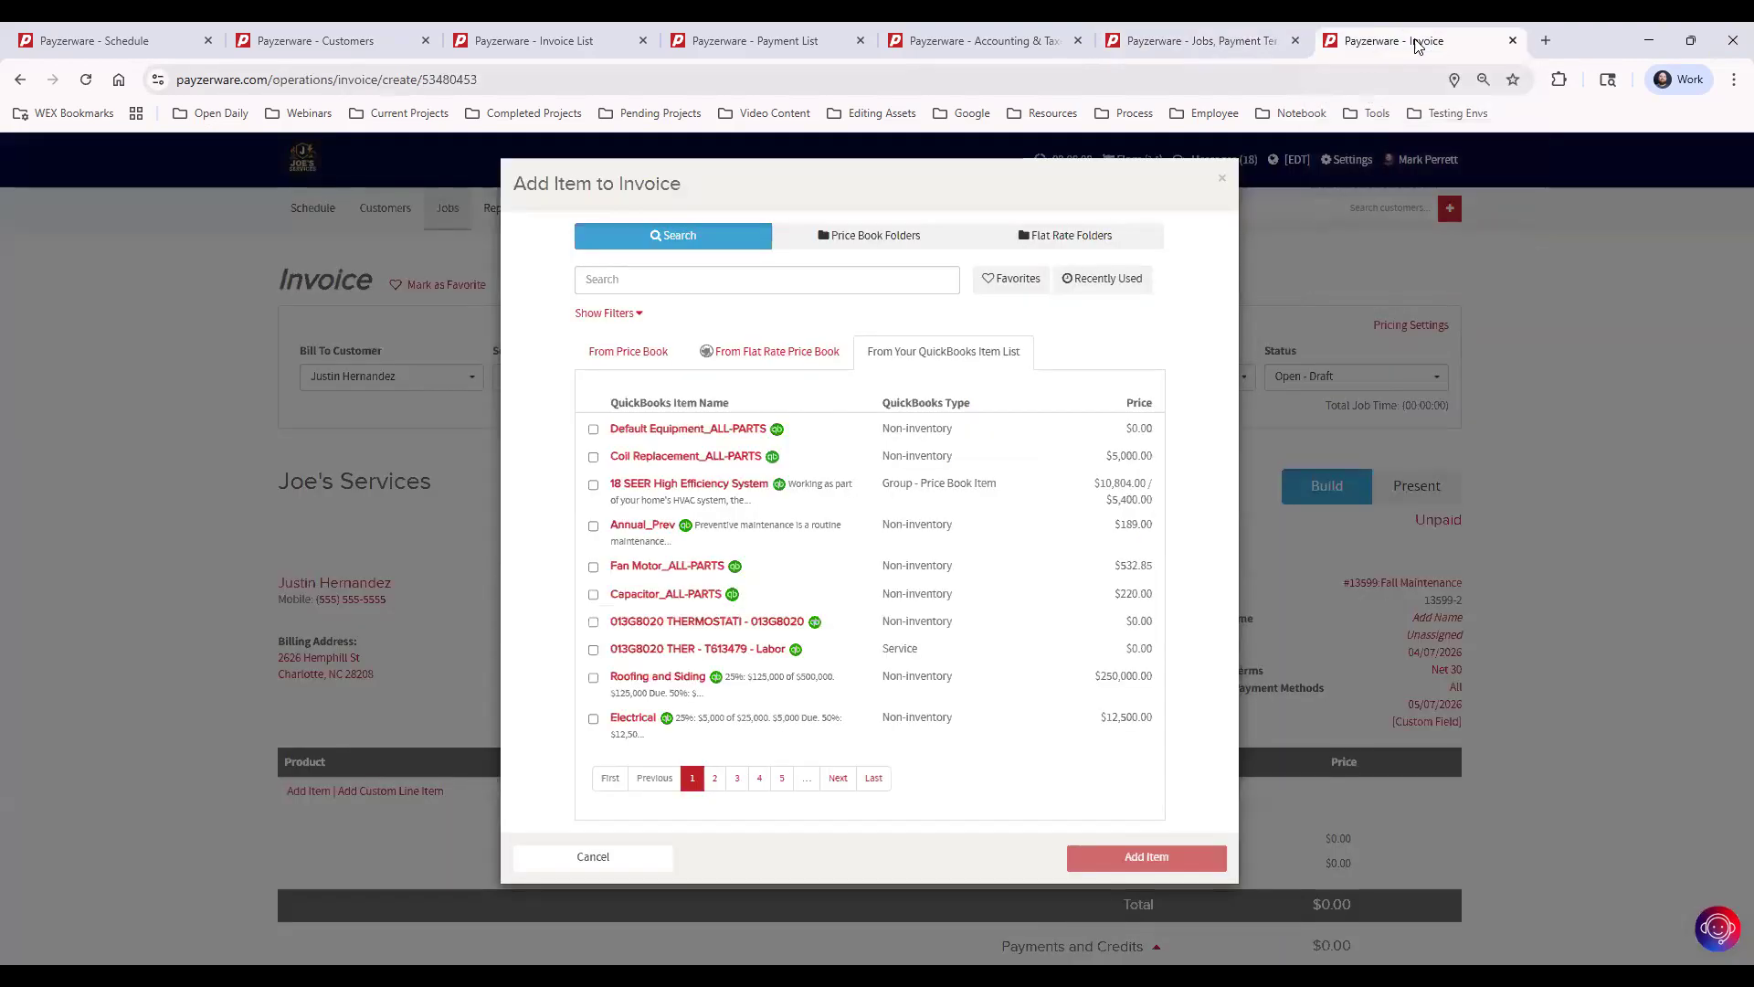
click(1222, 182)
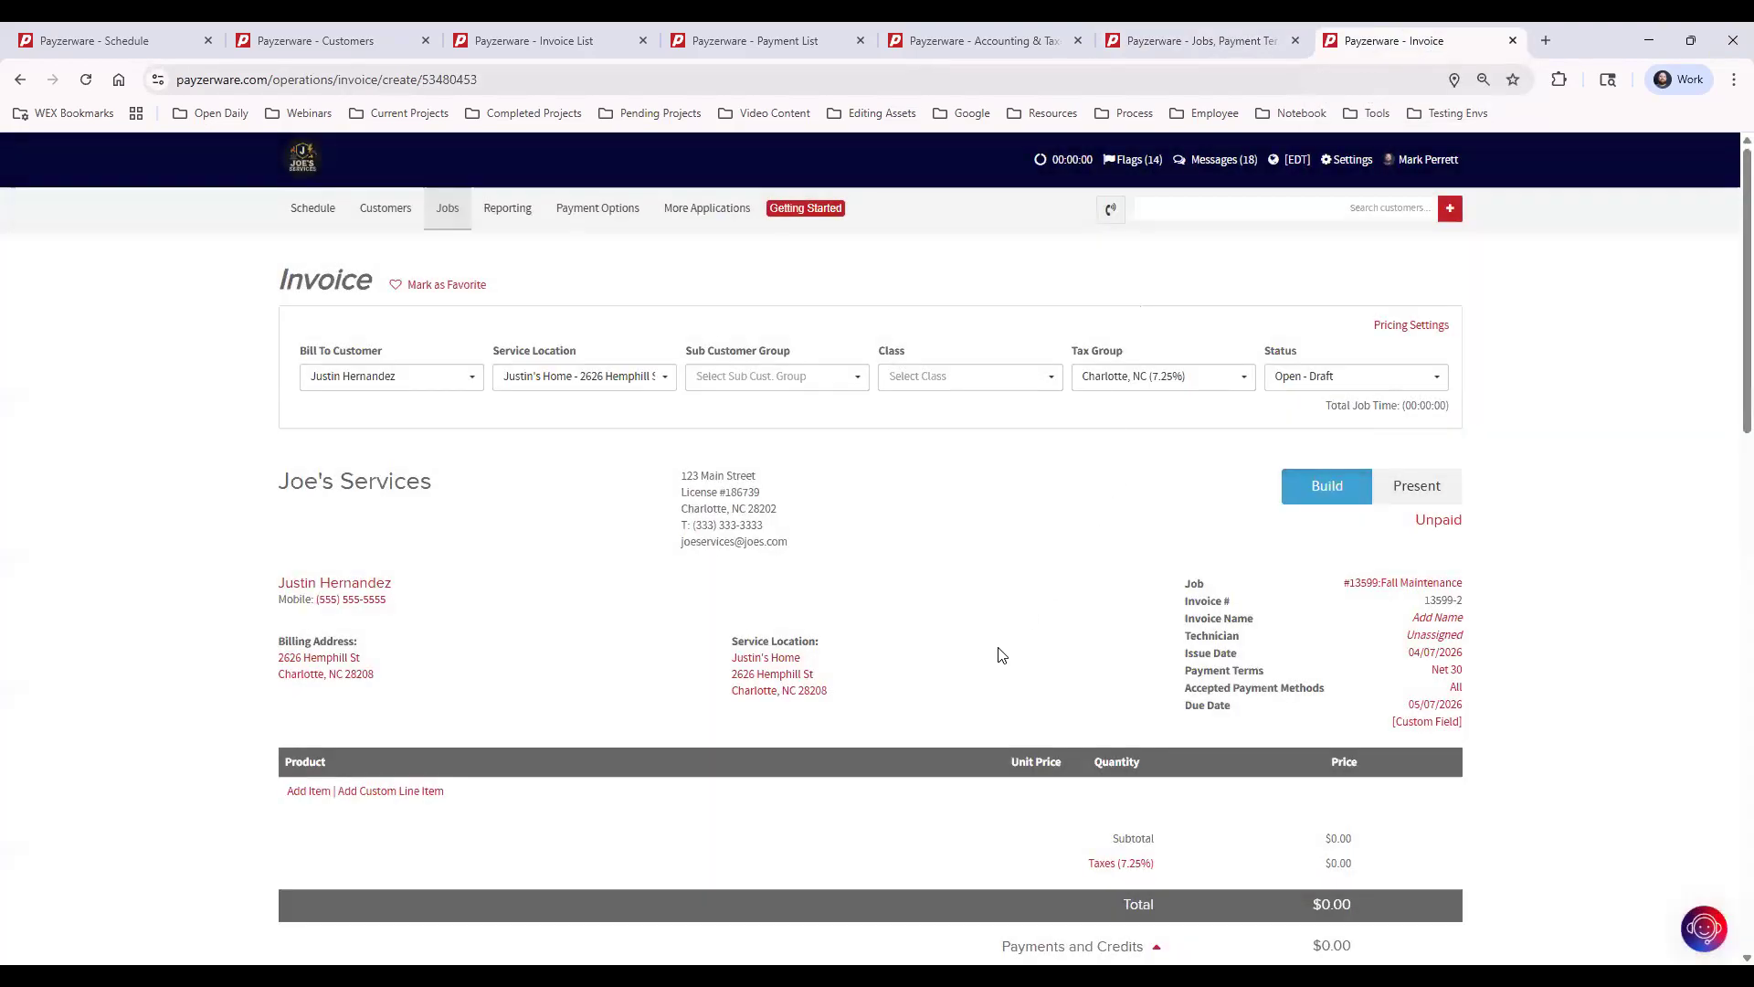
mouse_move(708, 208)
mouse_move(718, 242)
click(305, 797)
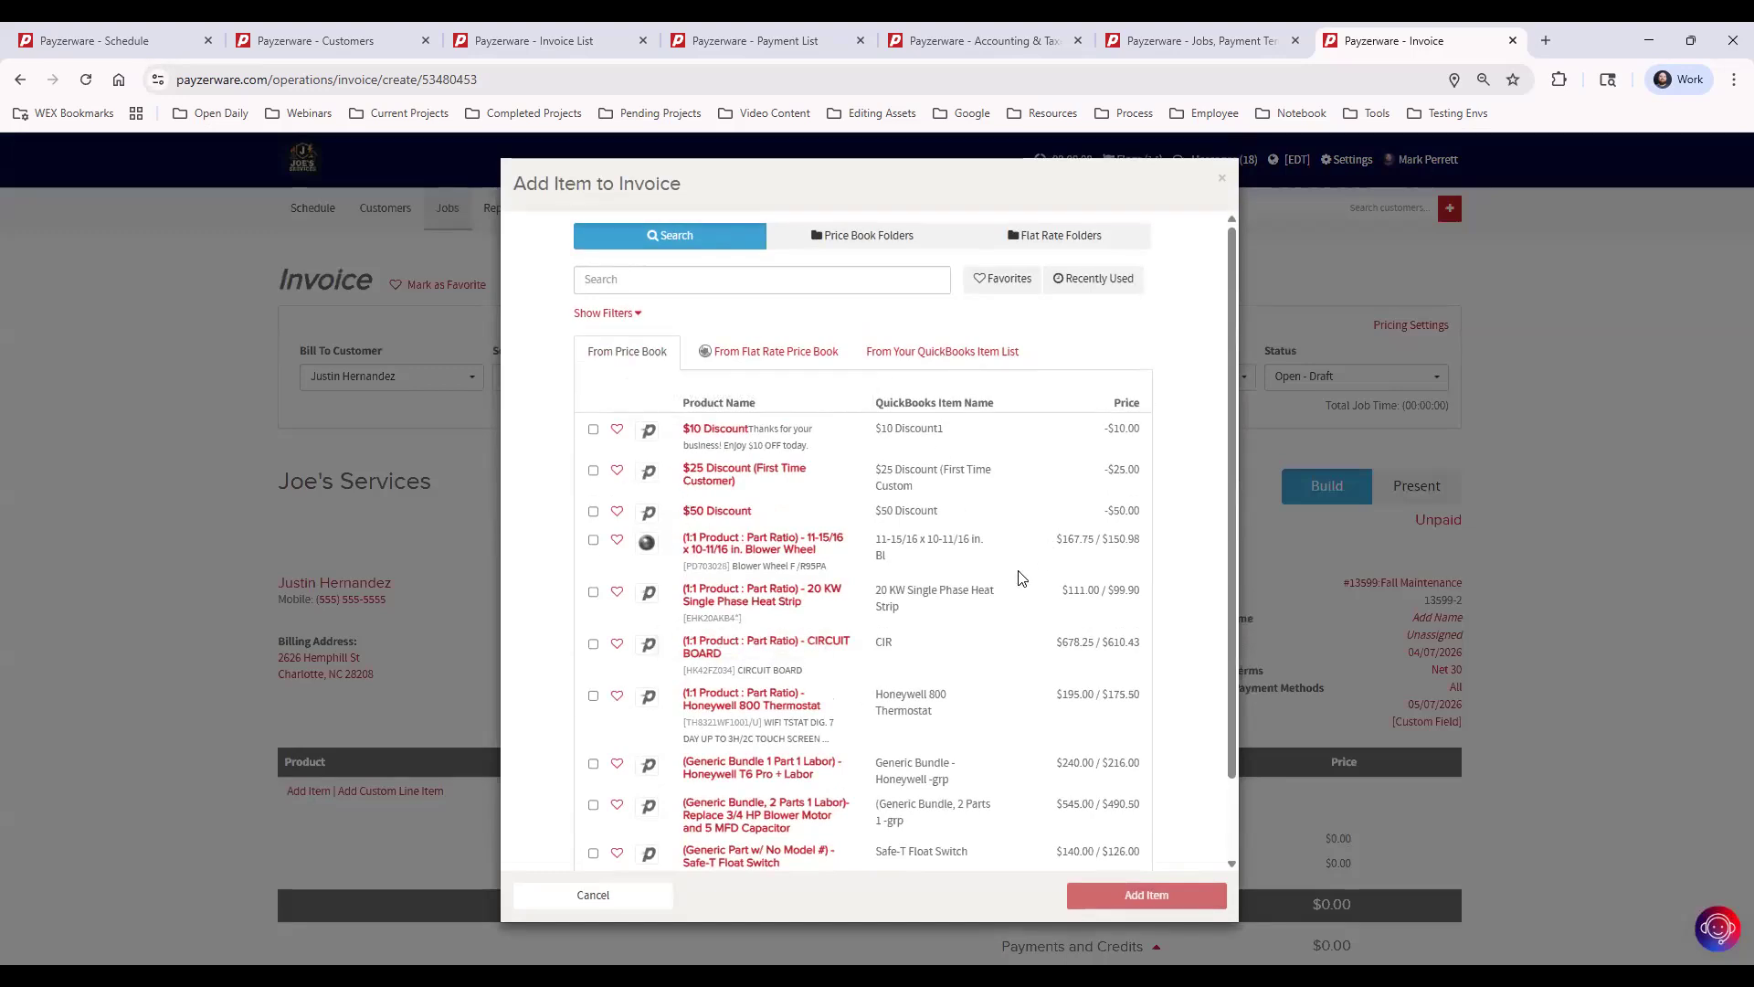
click(946, 357)
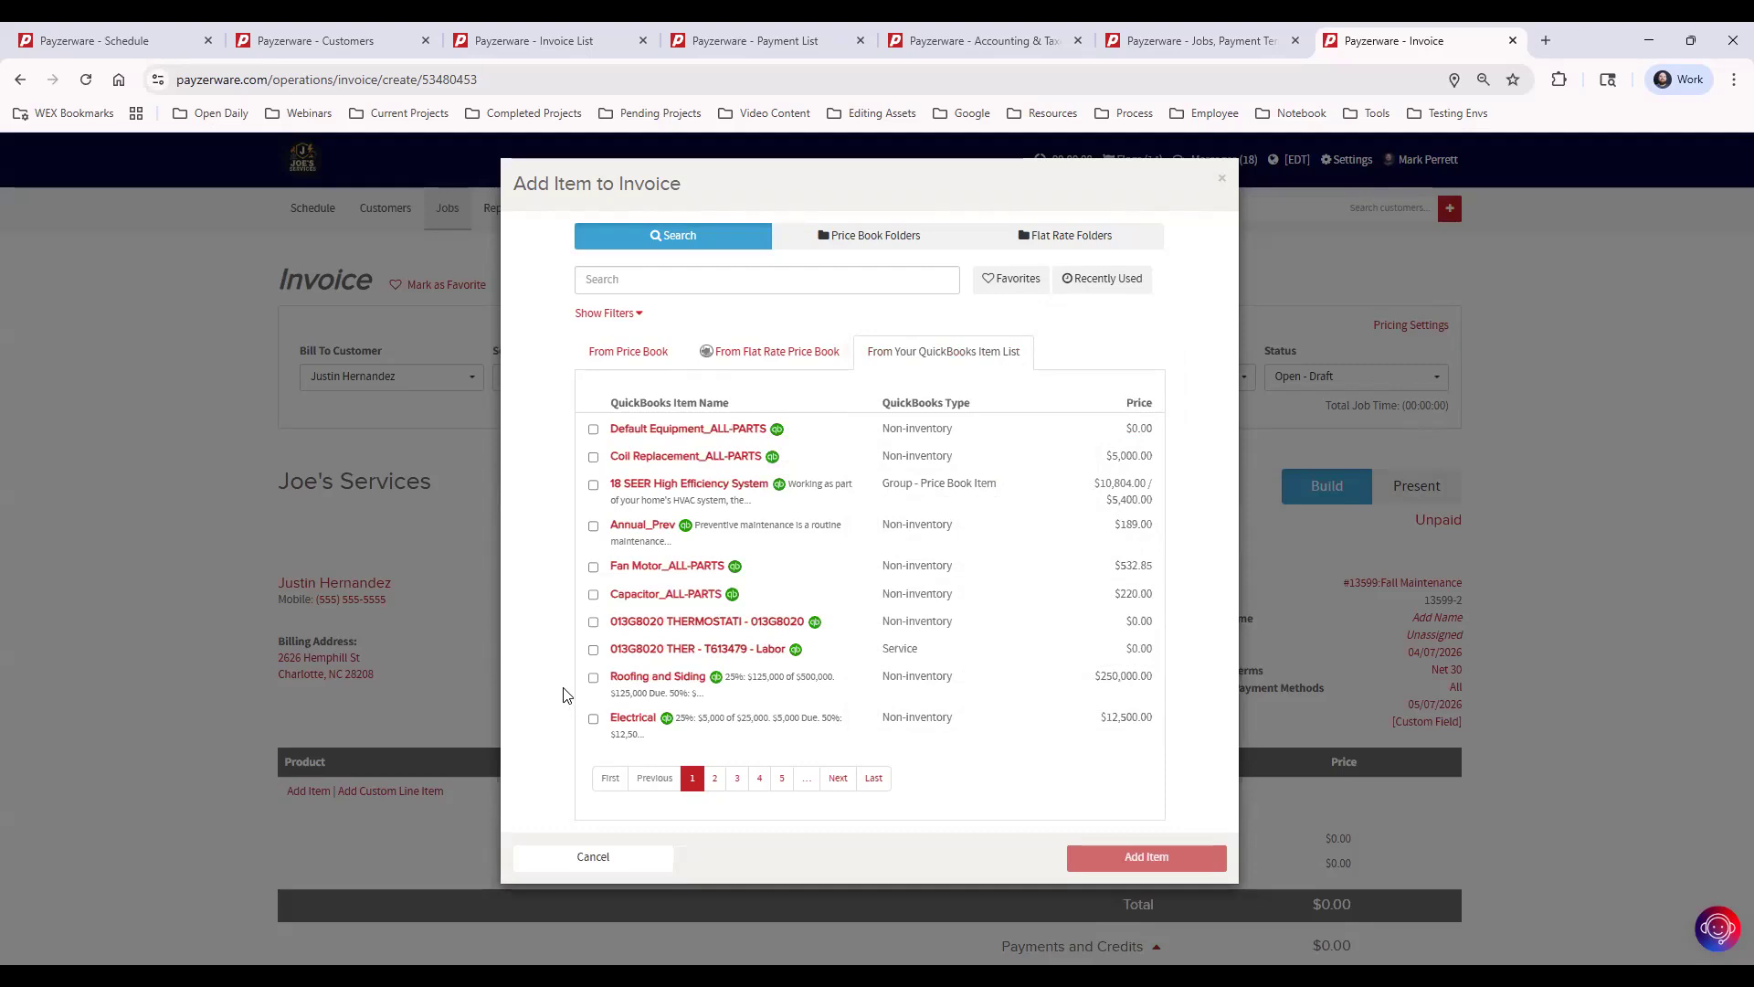
click(625, 354)
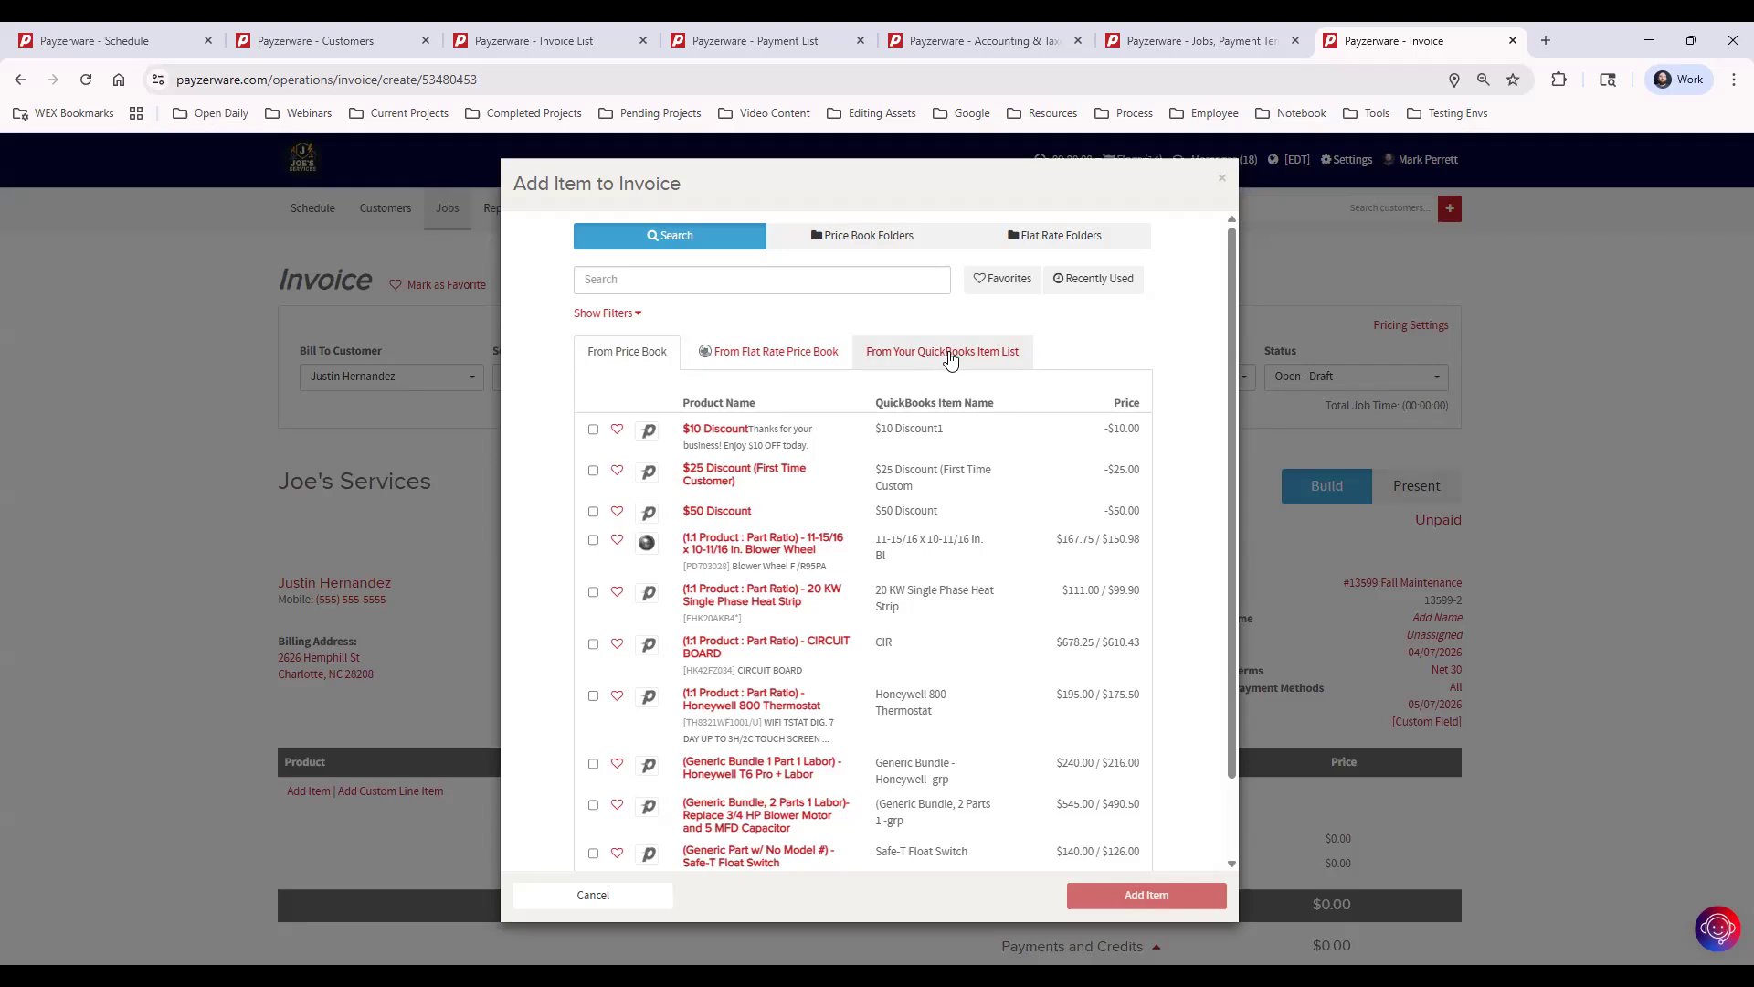
Step: Search the QuickBooks item list for "fan motor" and add Fan Motor_ALL-PARTS to the invoice
click(950, 359)
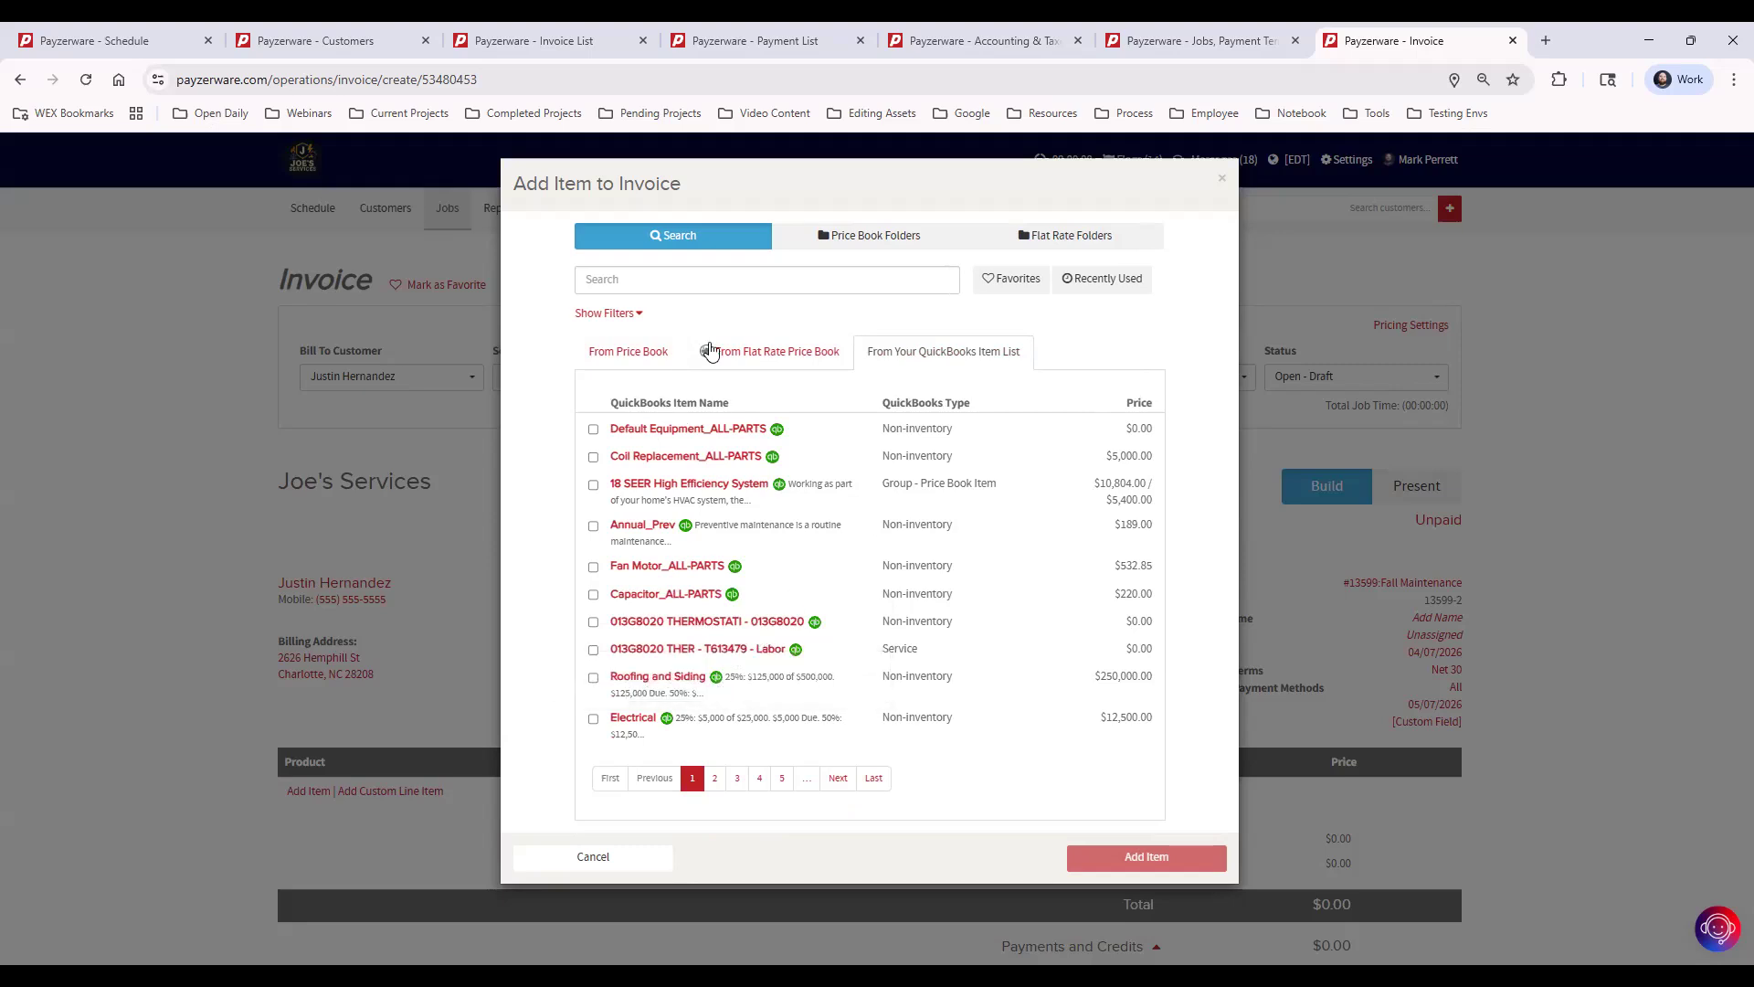
click(707, 280)
text(fan motor)
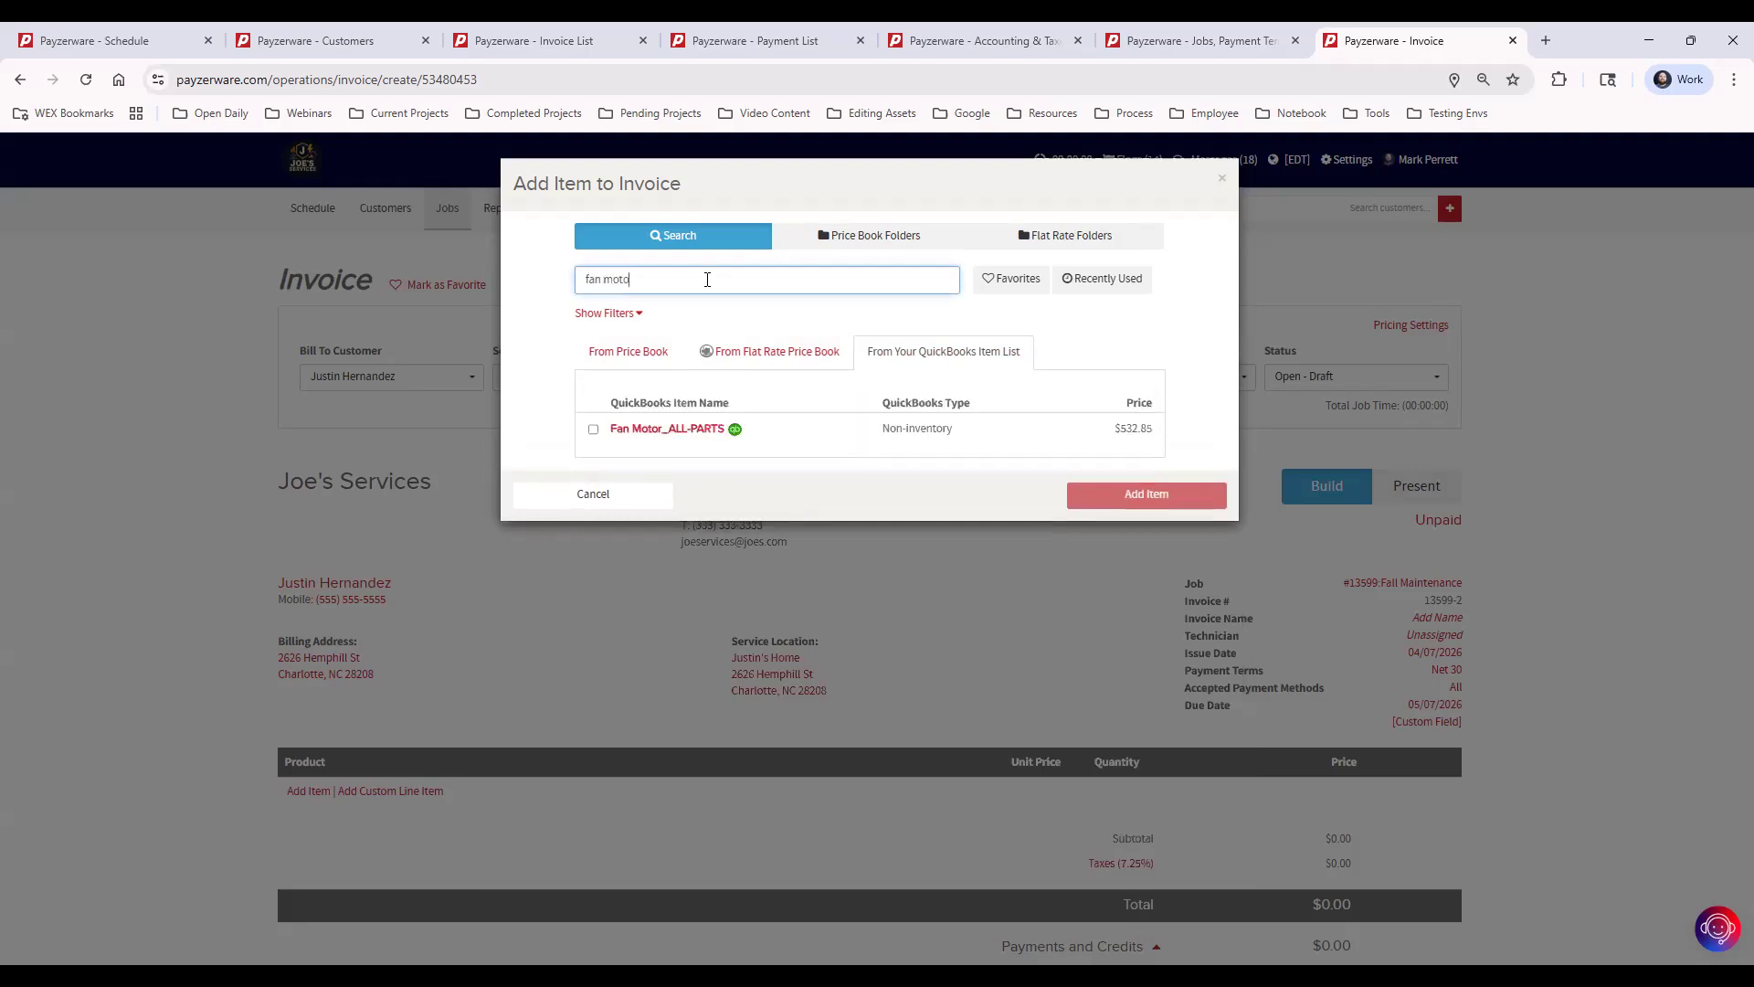
click(694, 435)
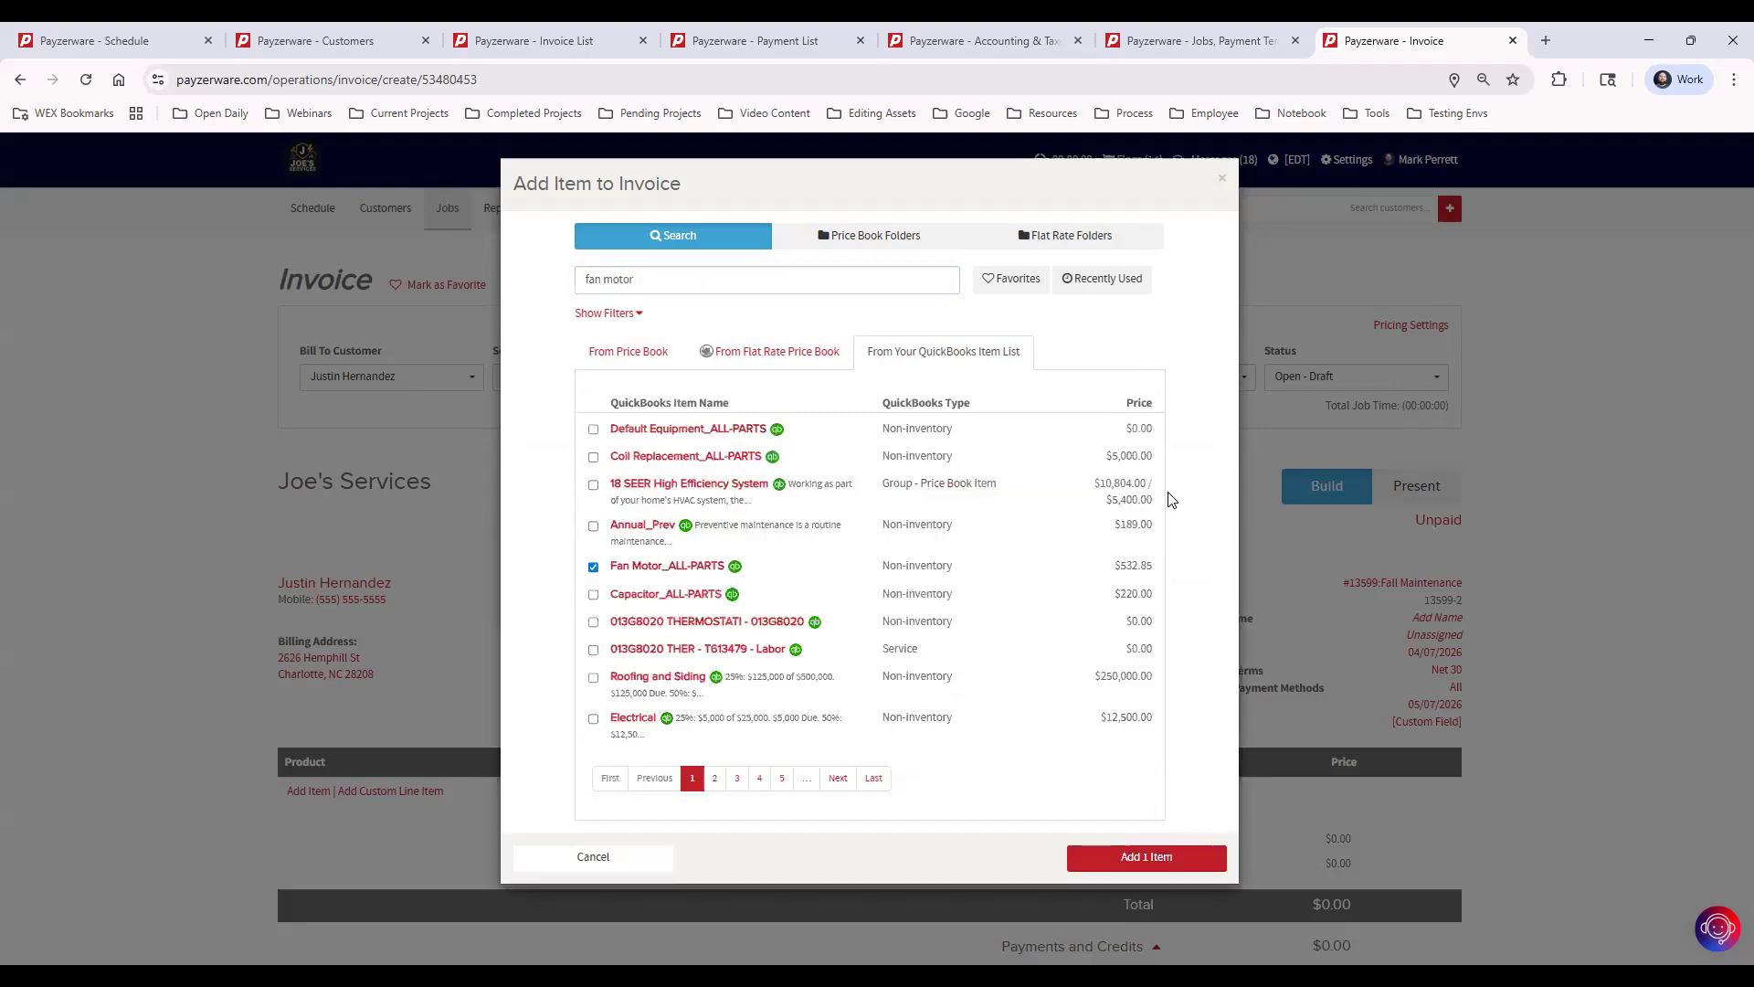
click(1165, 859)
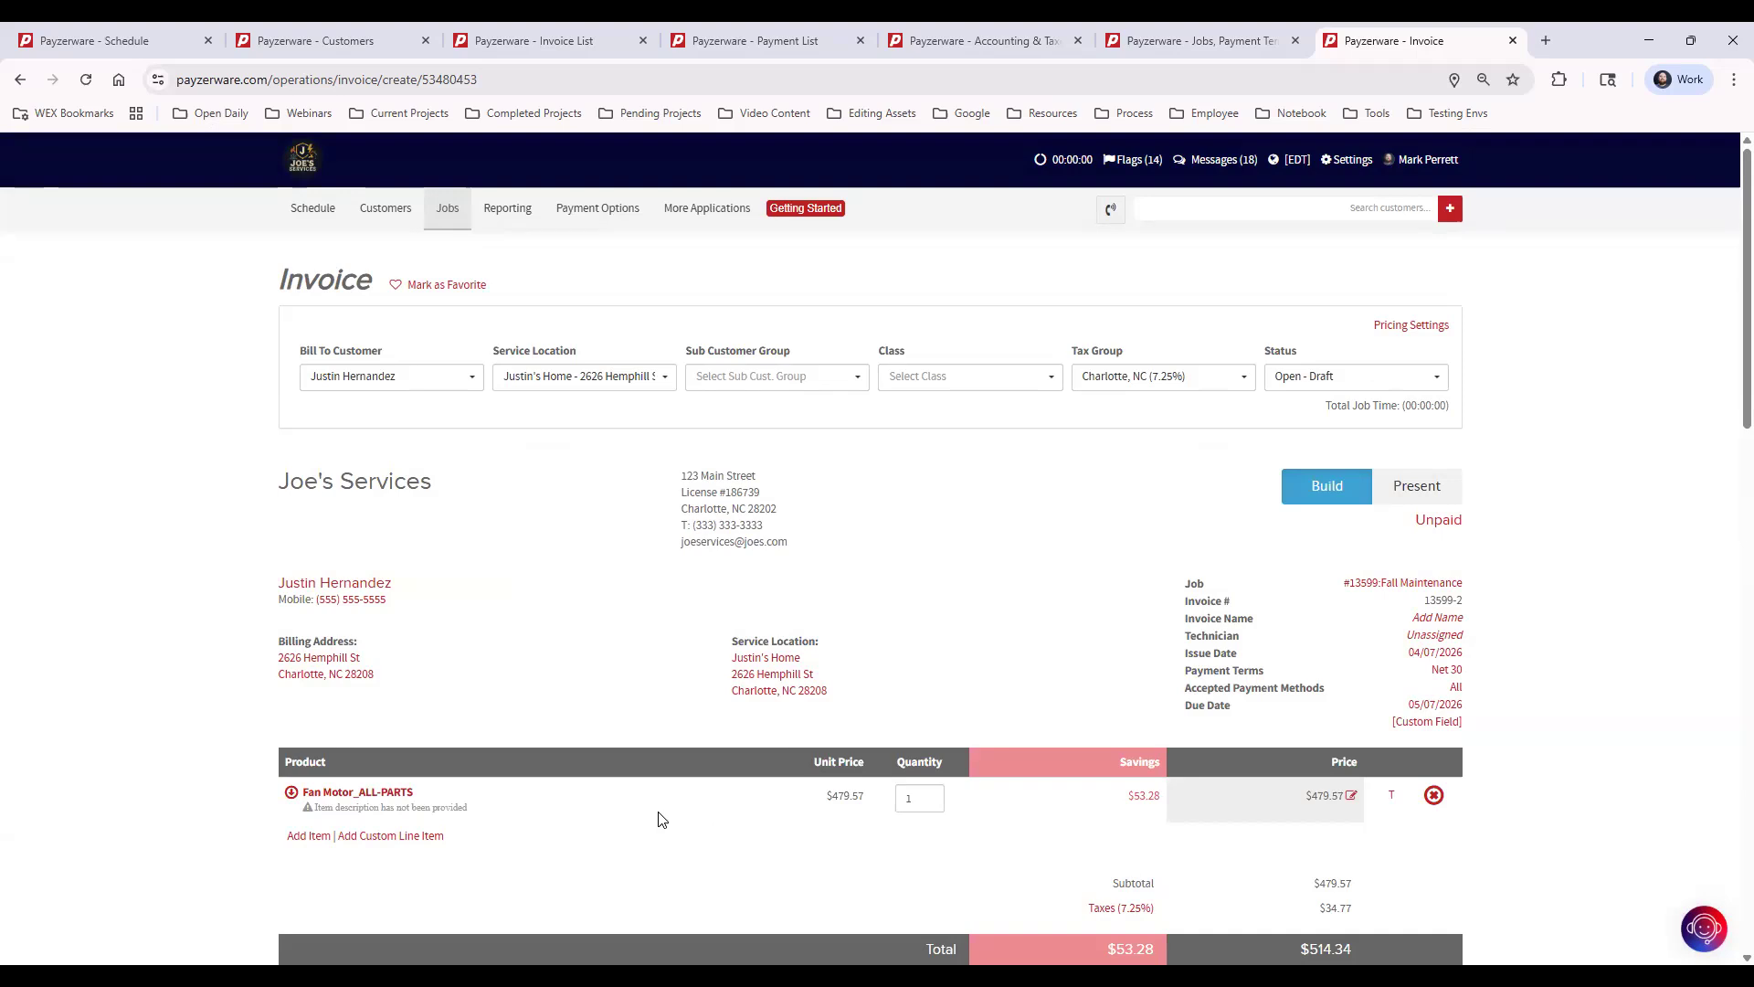
Step: Open My Price Book in a separate browser tab, keeping the draft invoice open
mouse_move(692, 208)
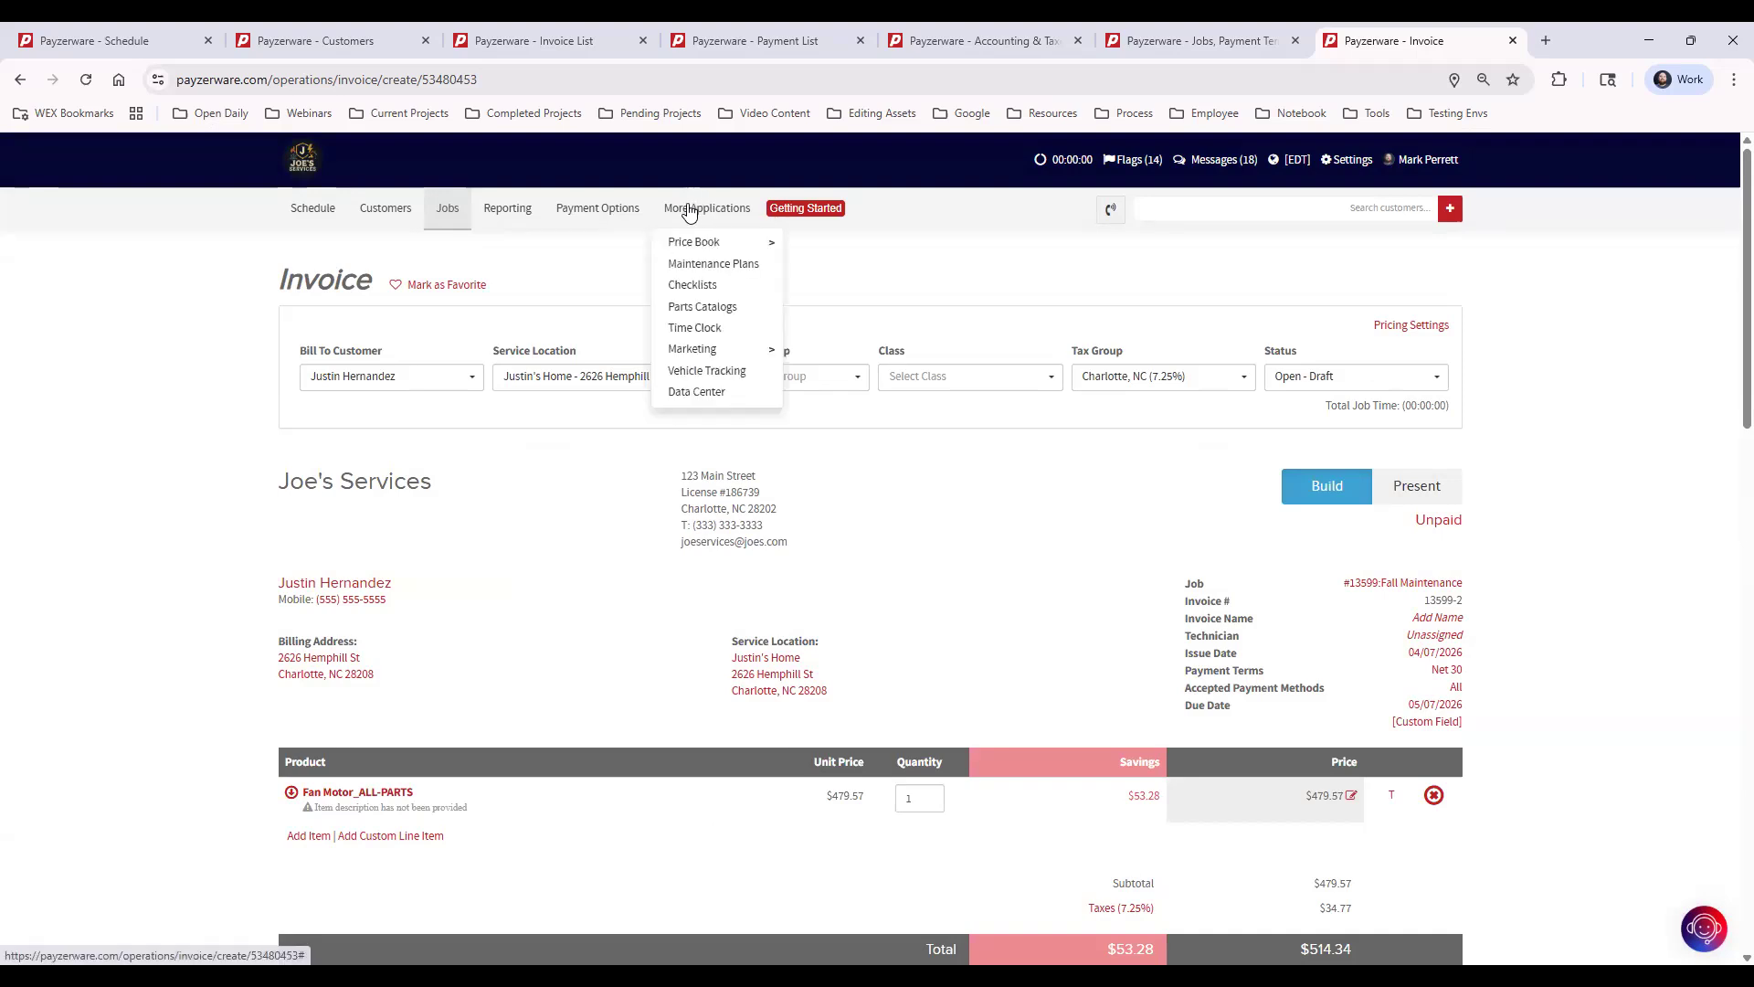
mouse_move(740, 242)
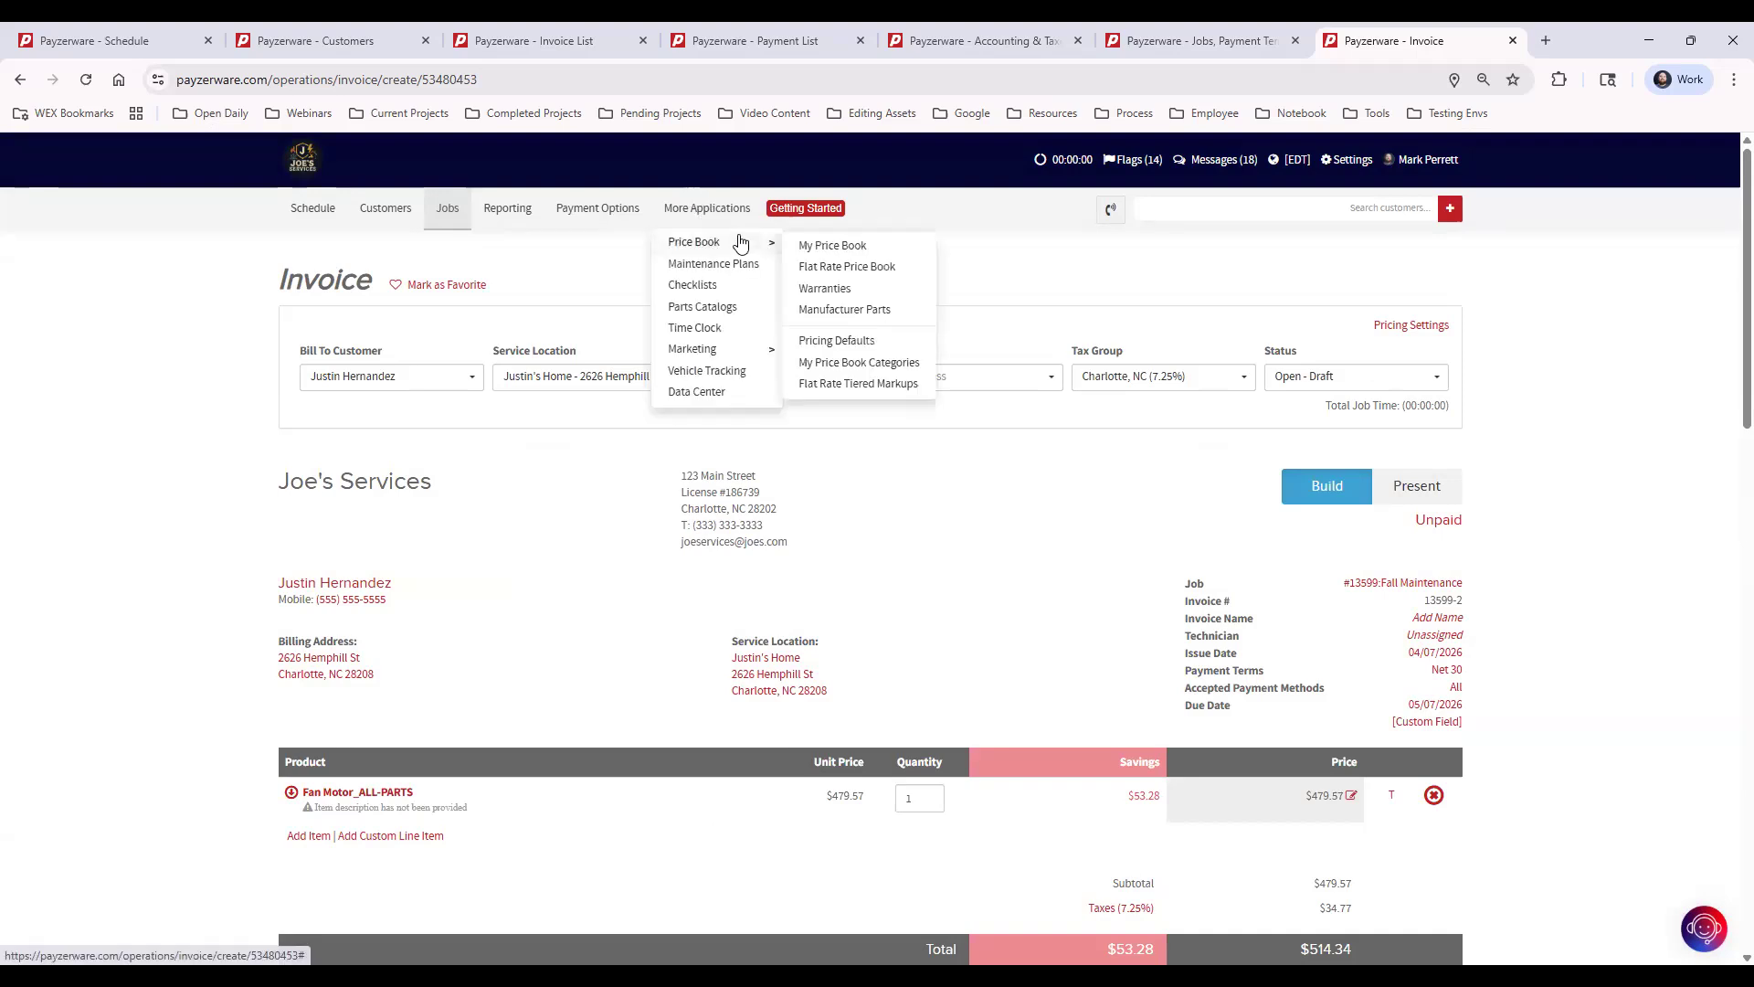
ctrl+click(832, 245)
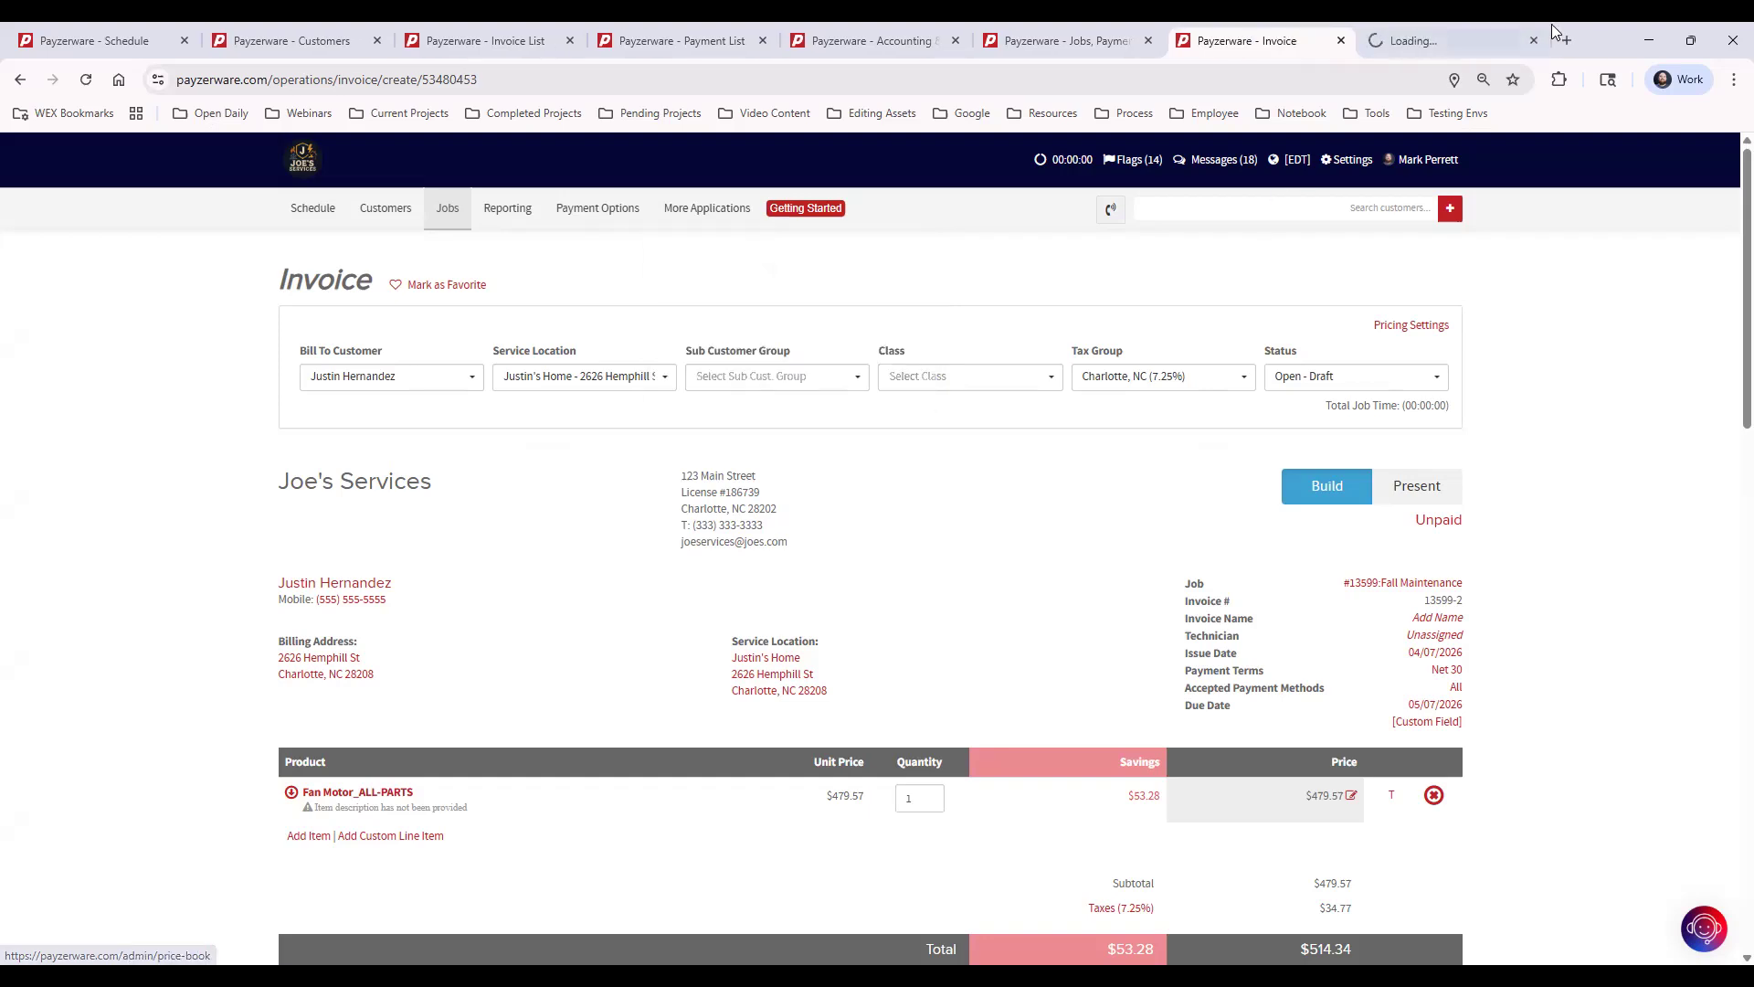
Step: View My Price Book, review the QuickBooks item list available to the draft invoice, and close it without adding an item
click(1456, 40)
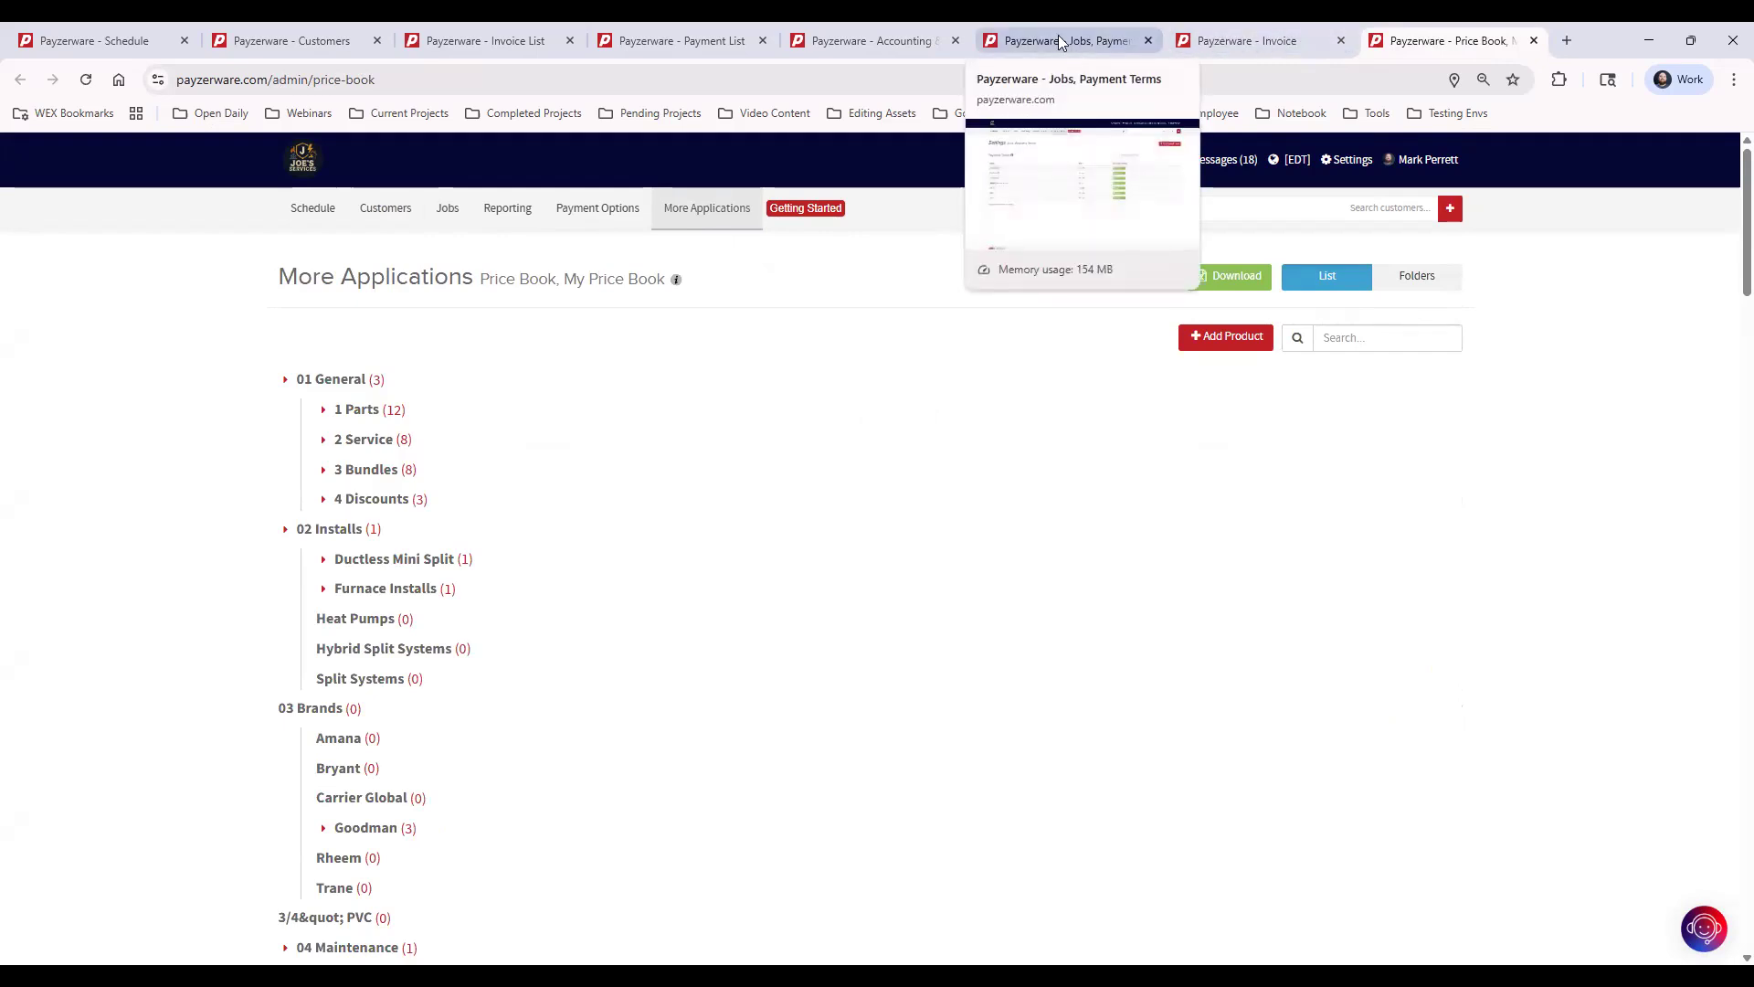
click(1212, 43)
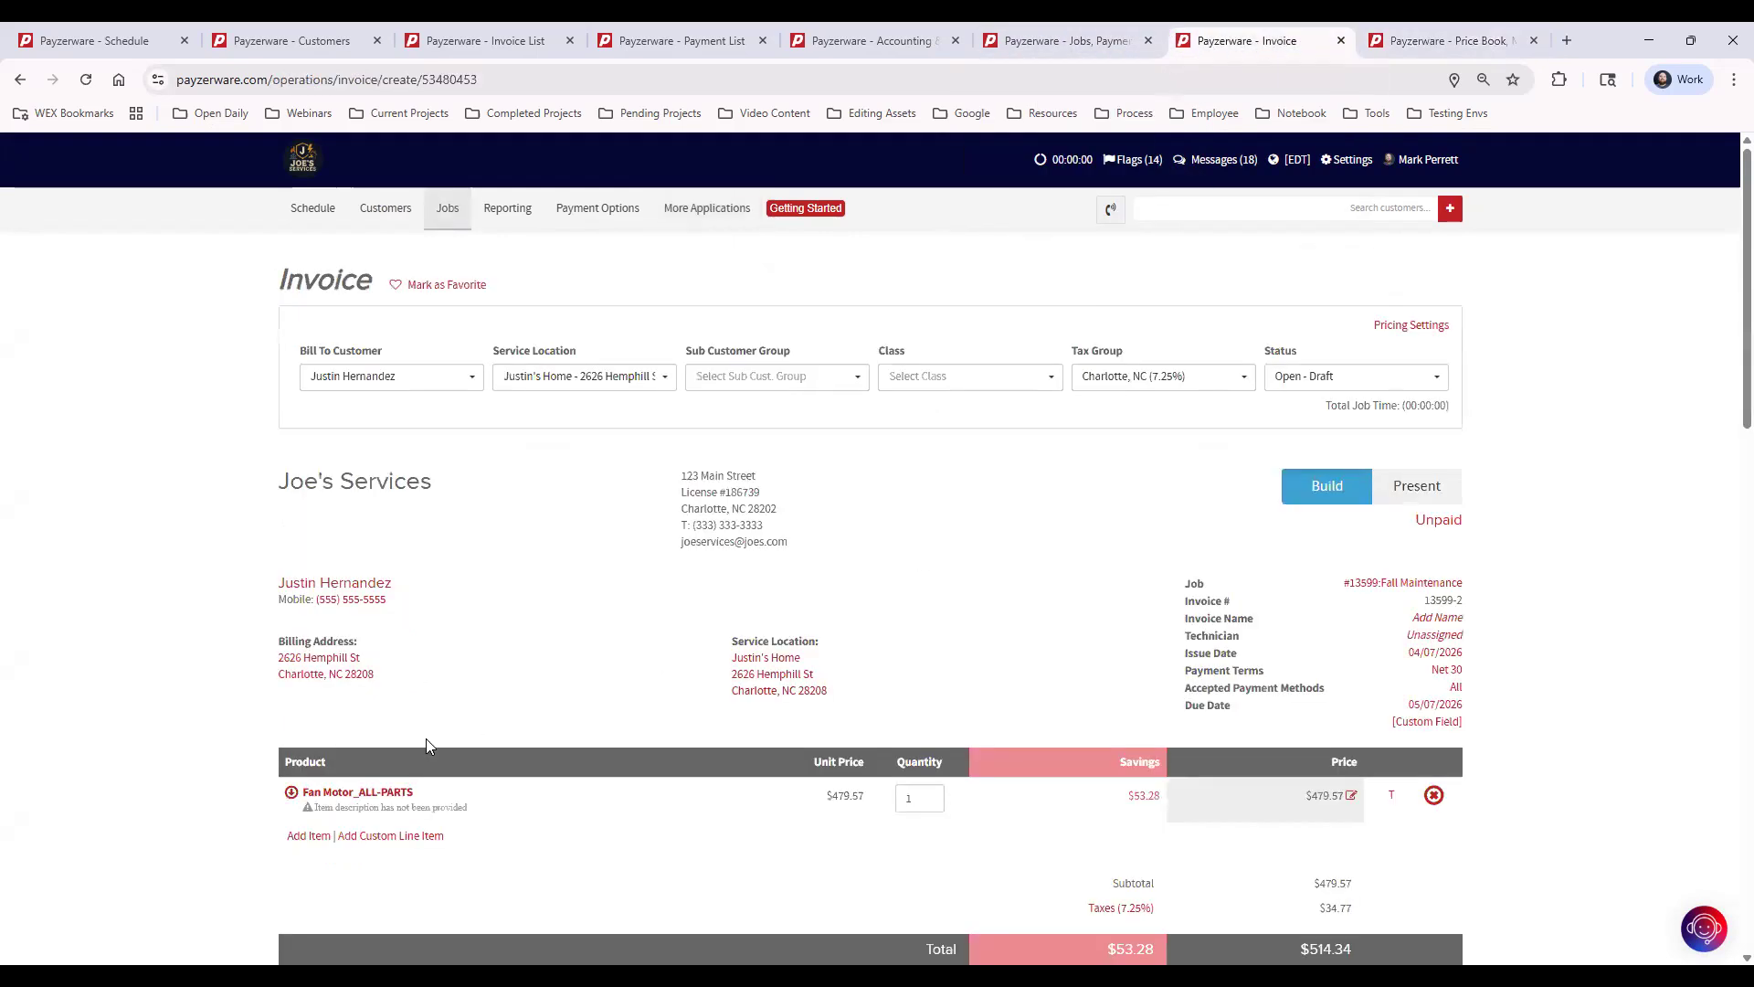
click(311, 835)
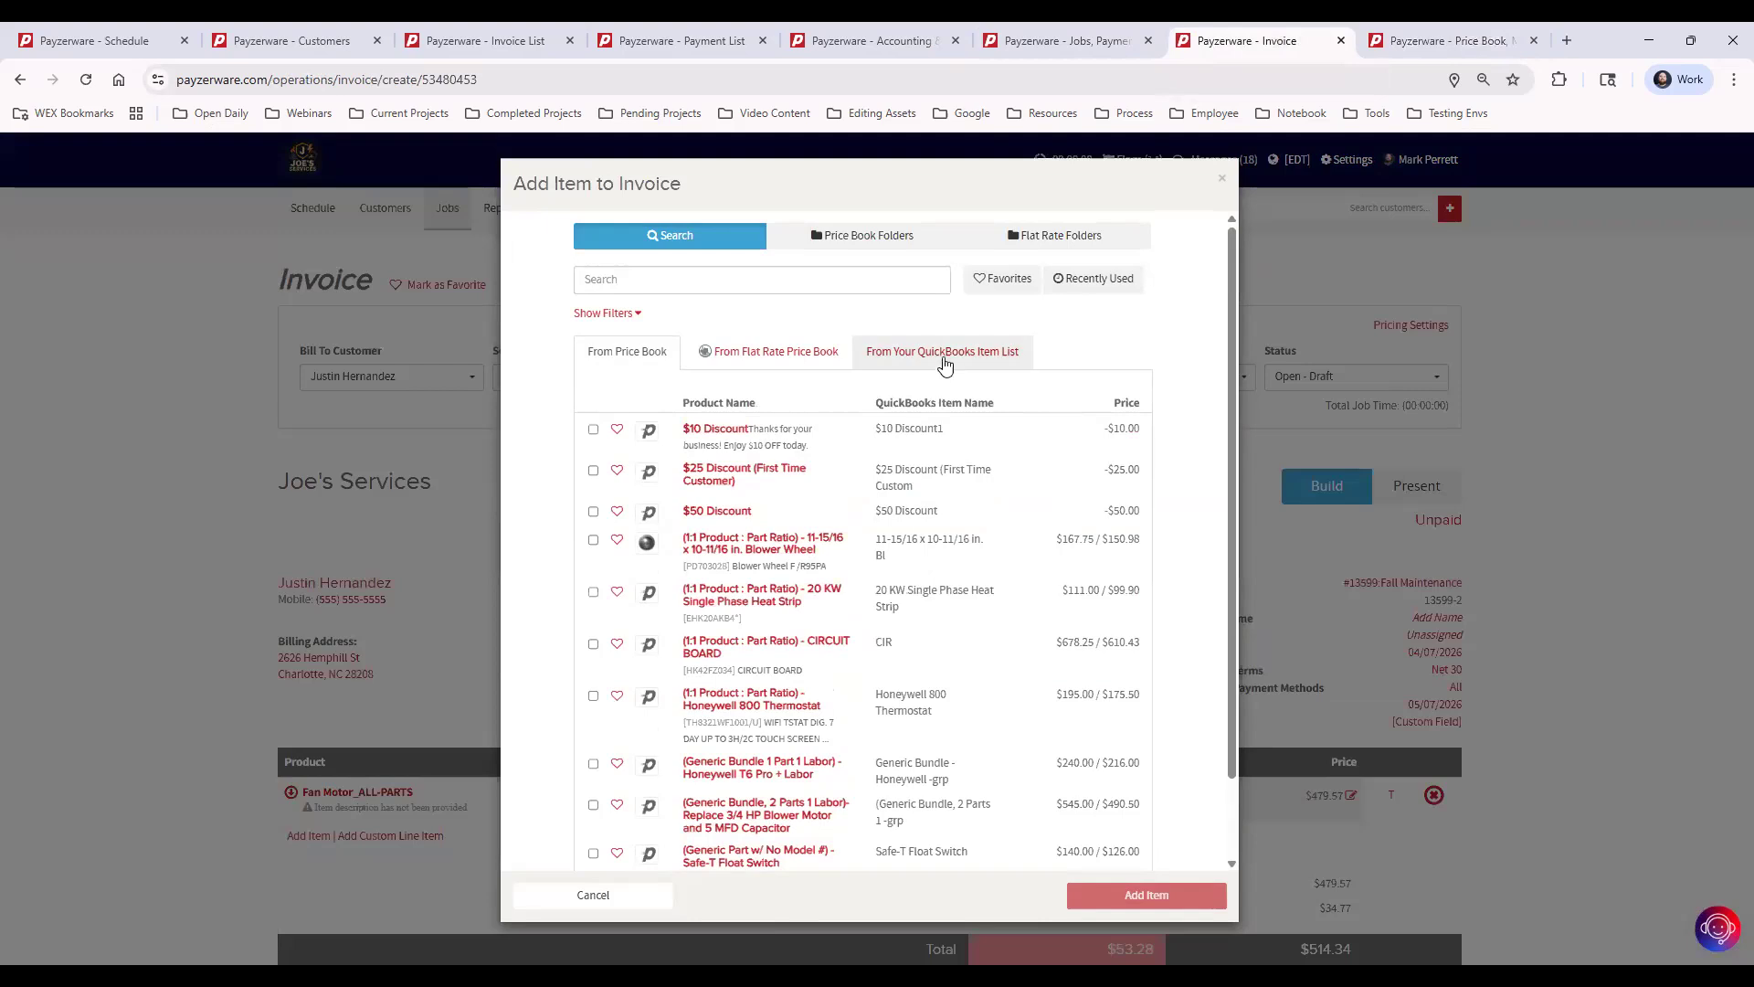
click(977, 353)
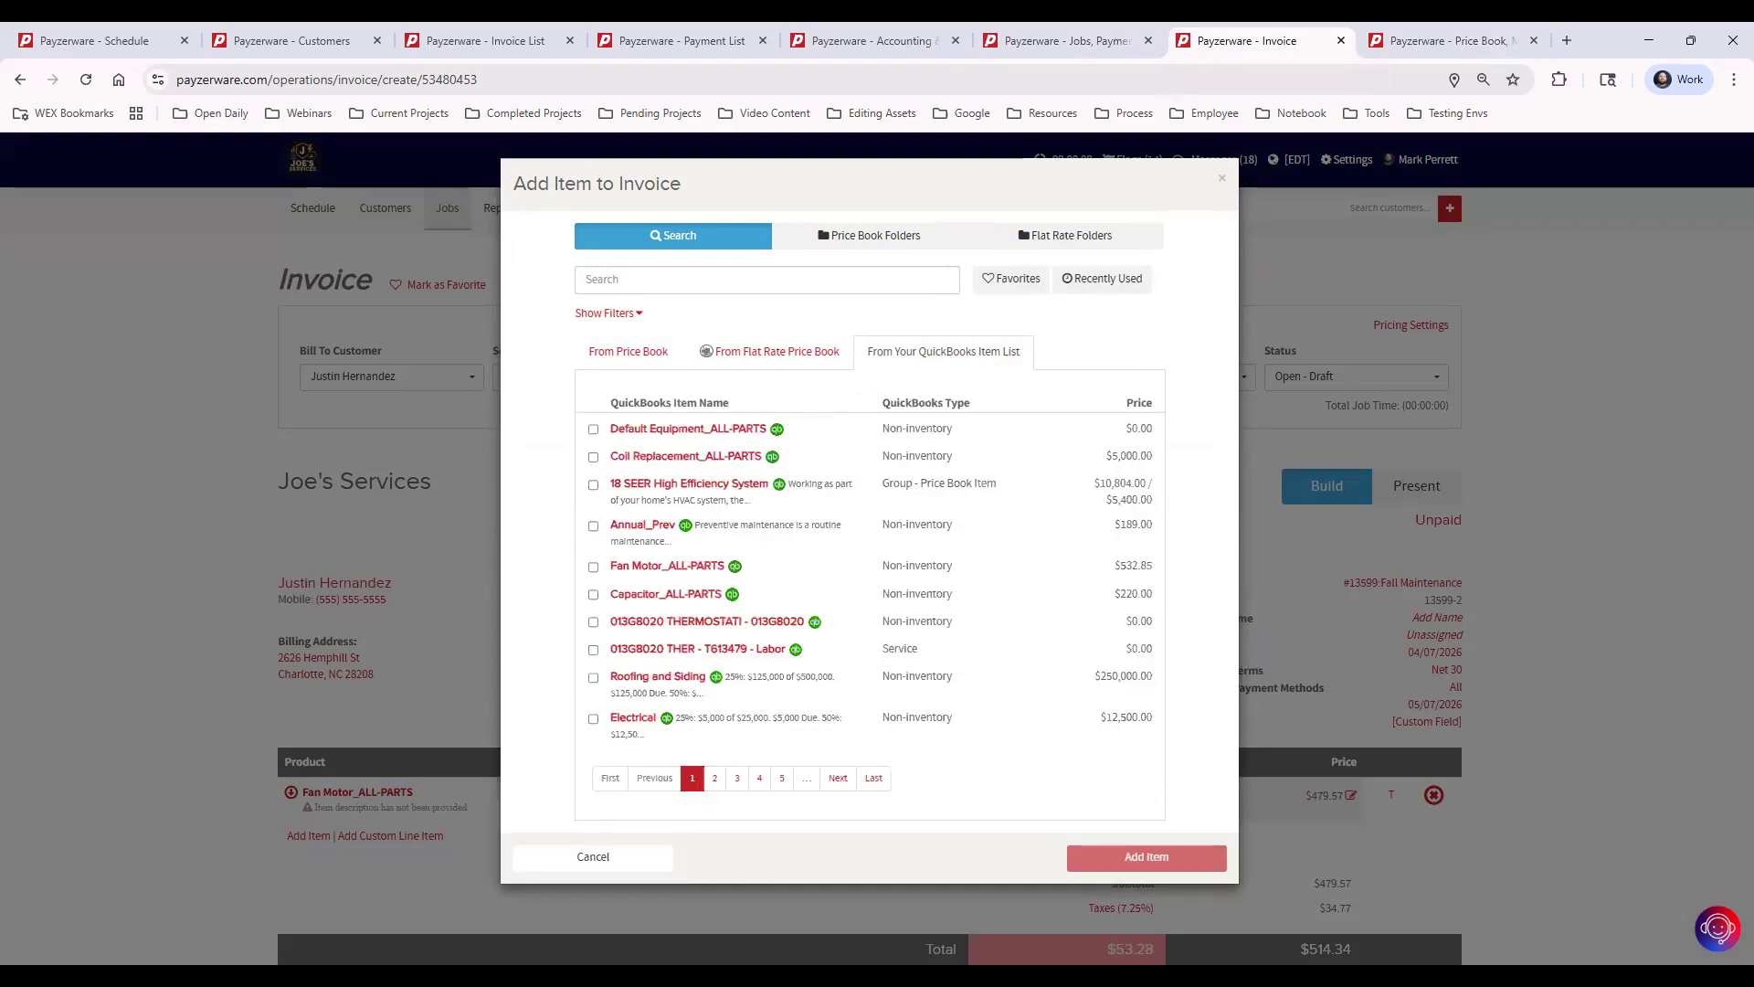
click(1223, 183)
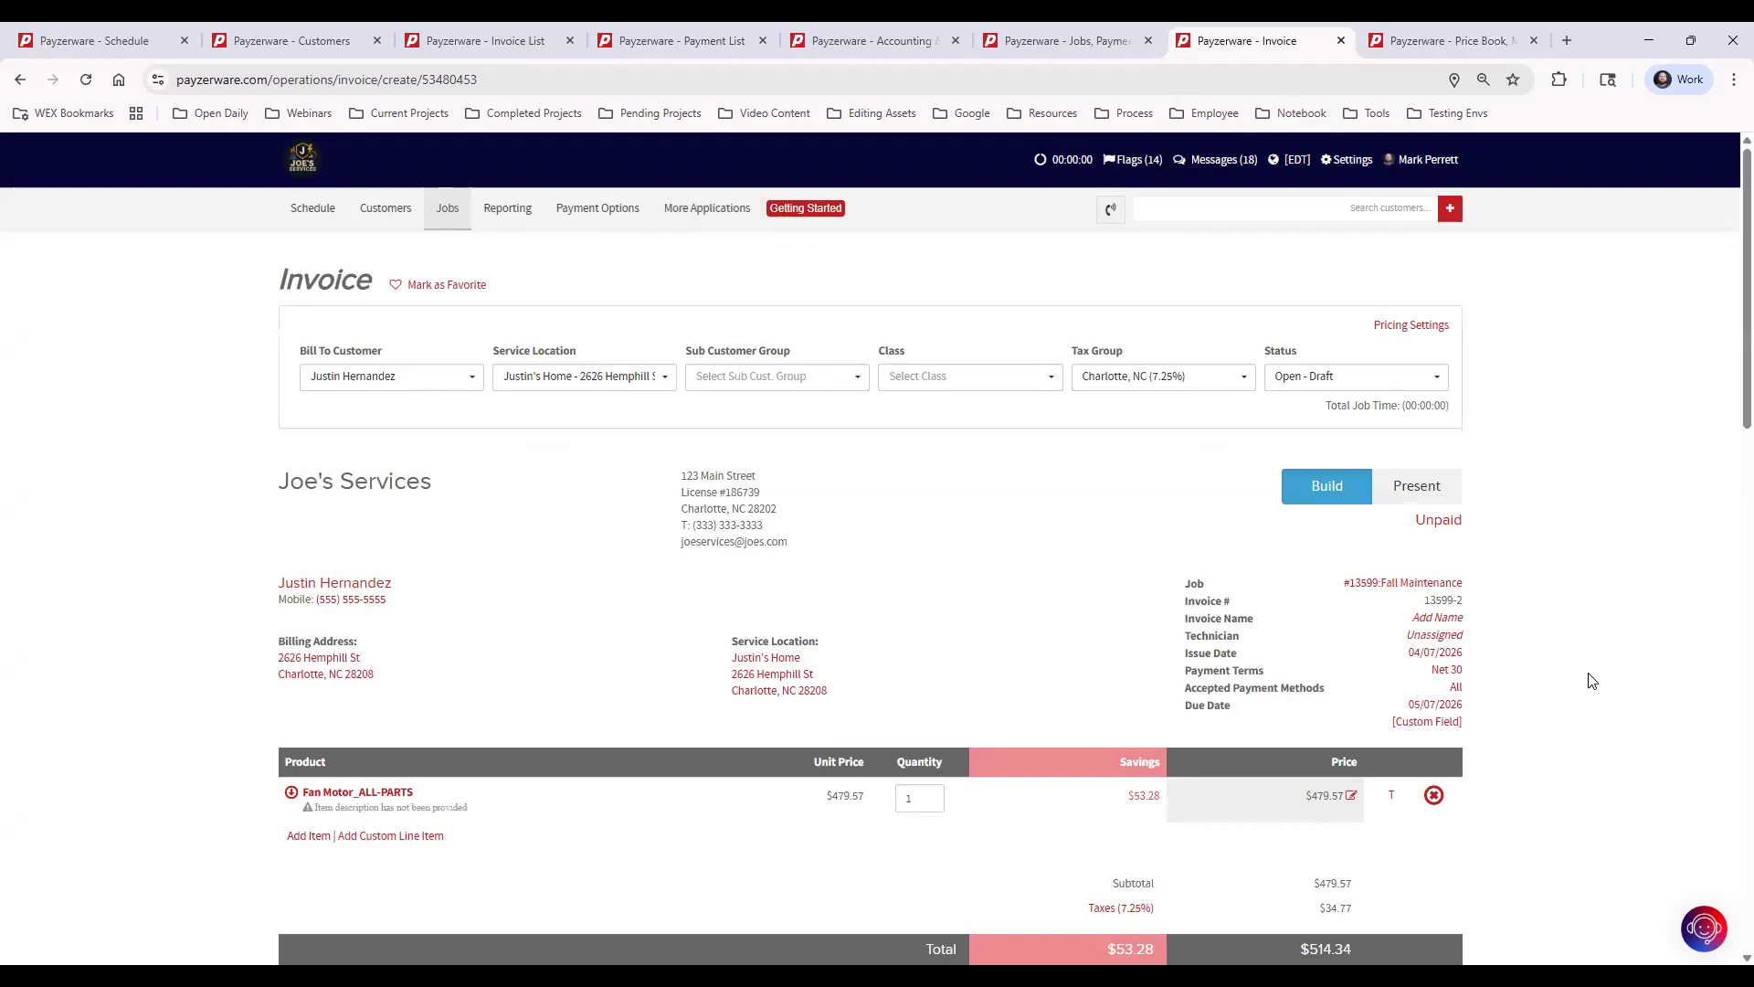
Step: Search the help center articles for "quickbooks" and clear the search
click(1702, 931)
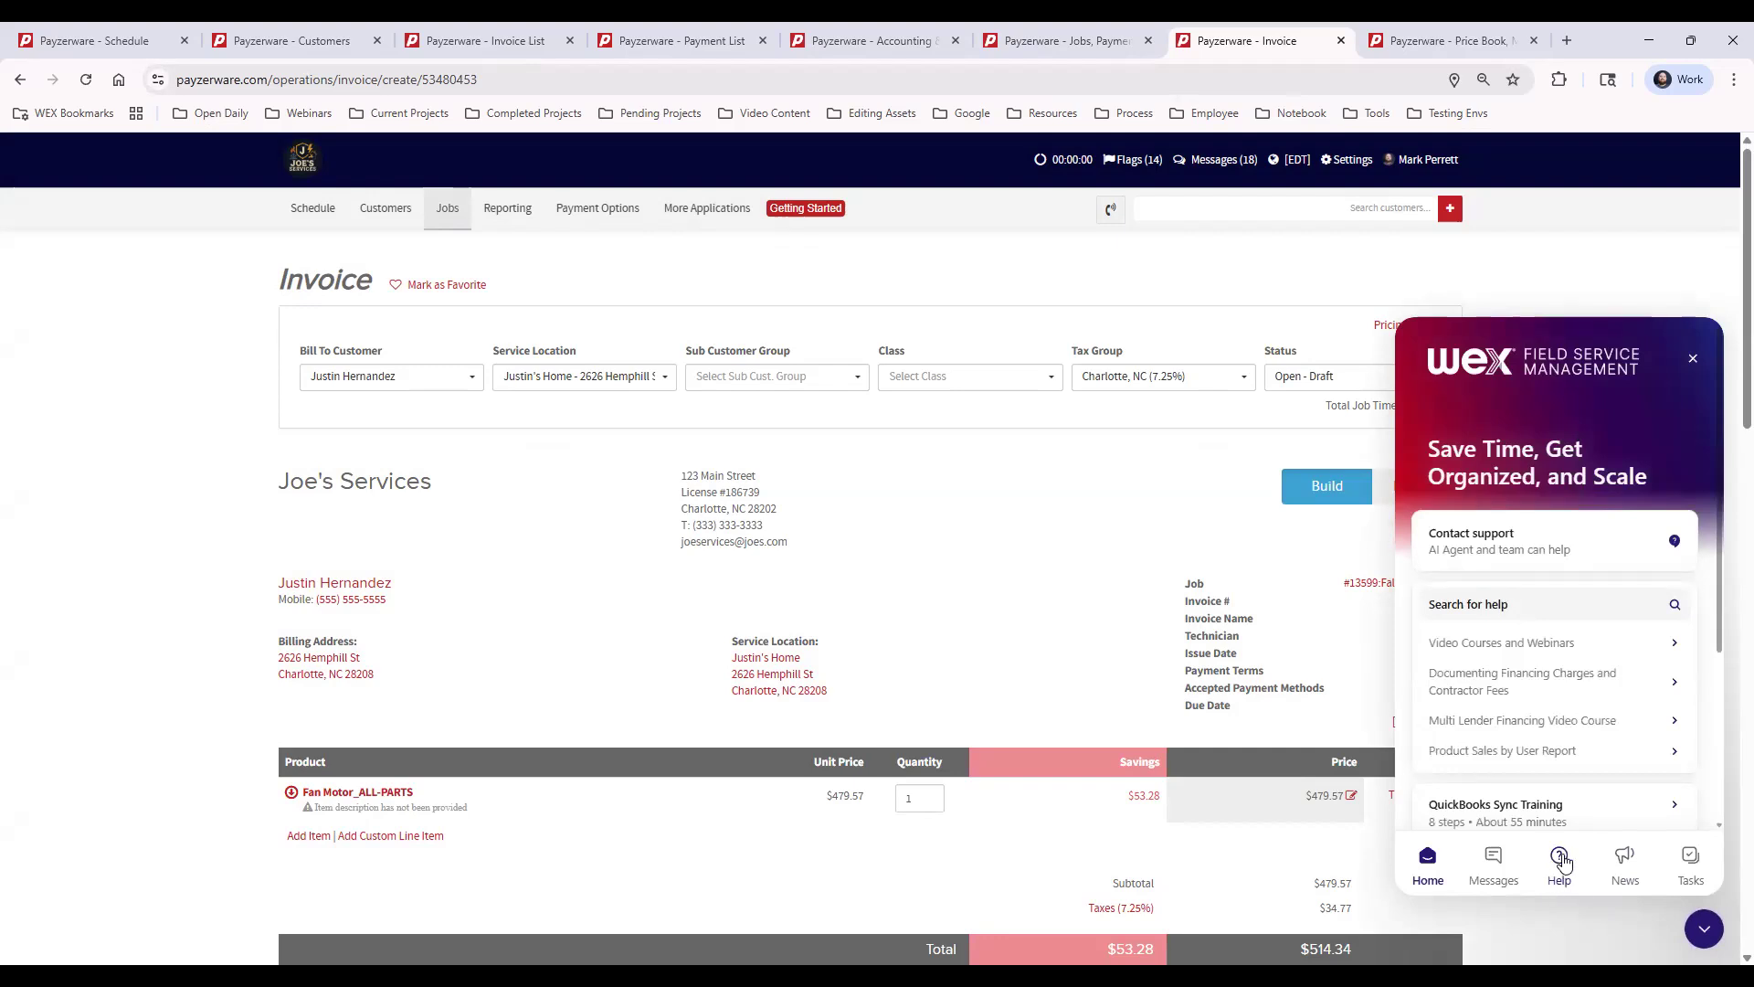
click(1561, 859)
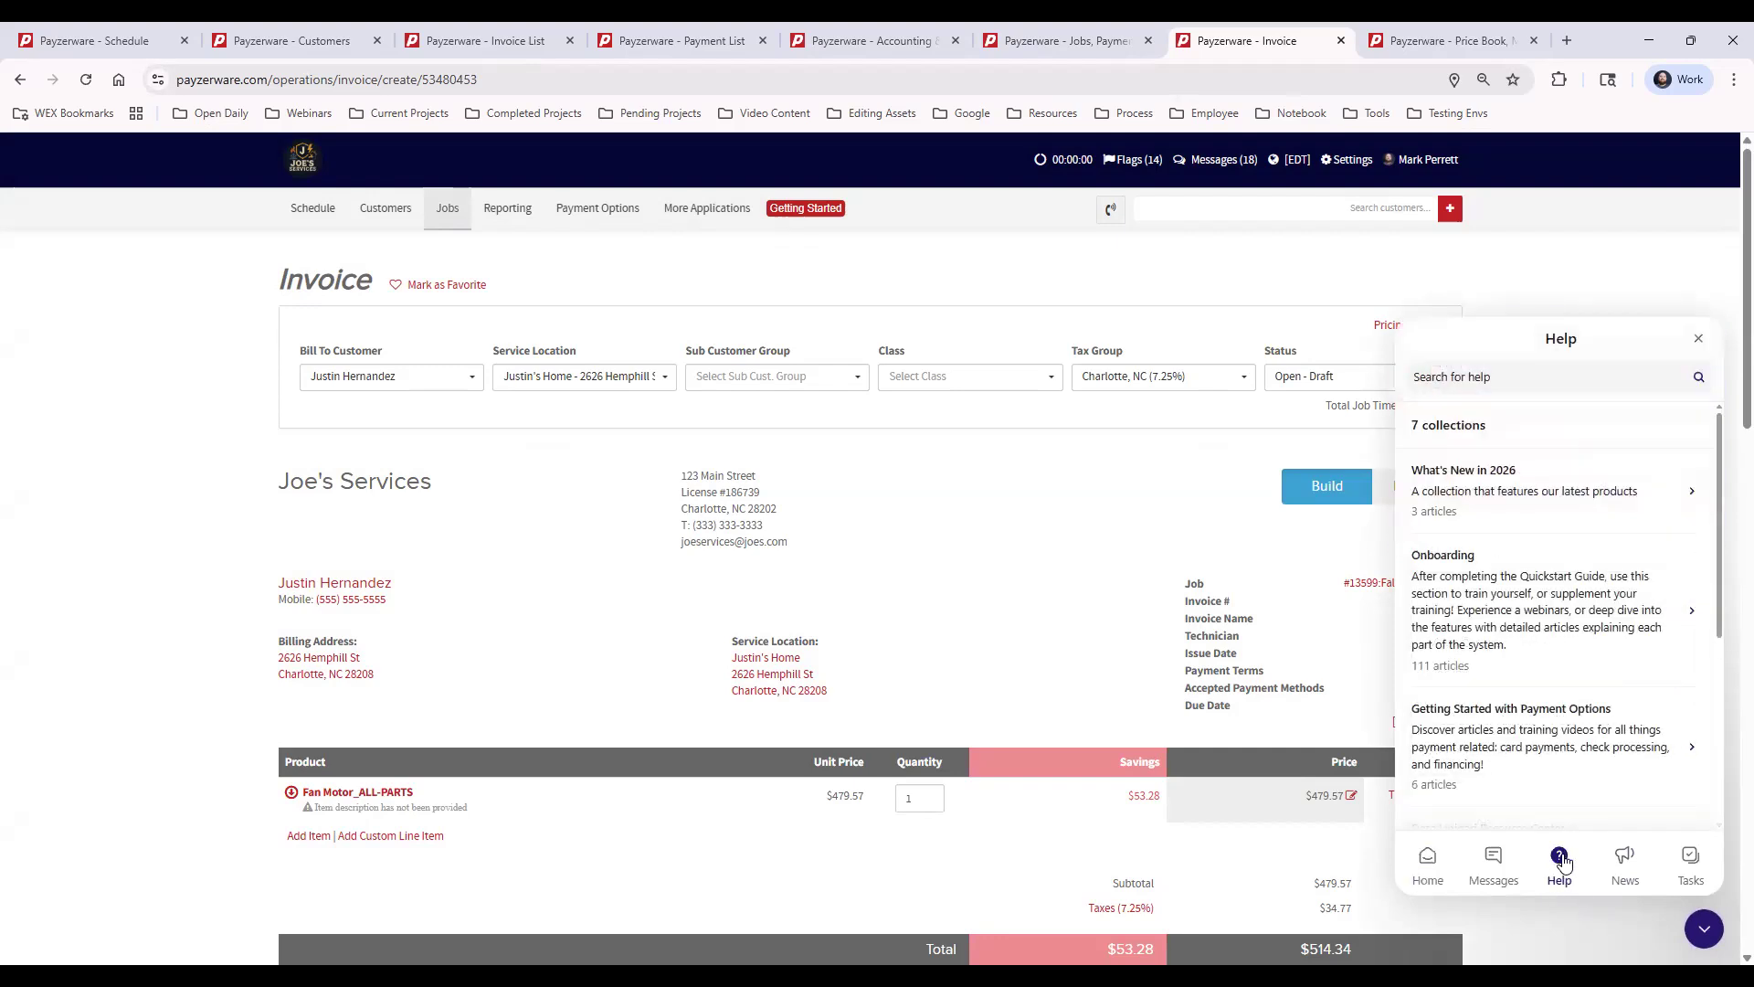
click(1541, 378)
text(quickbooks)
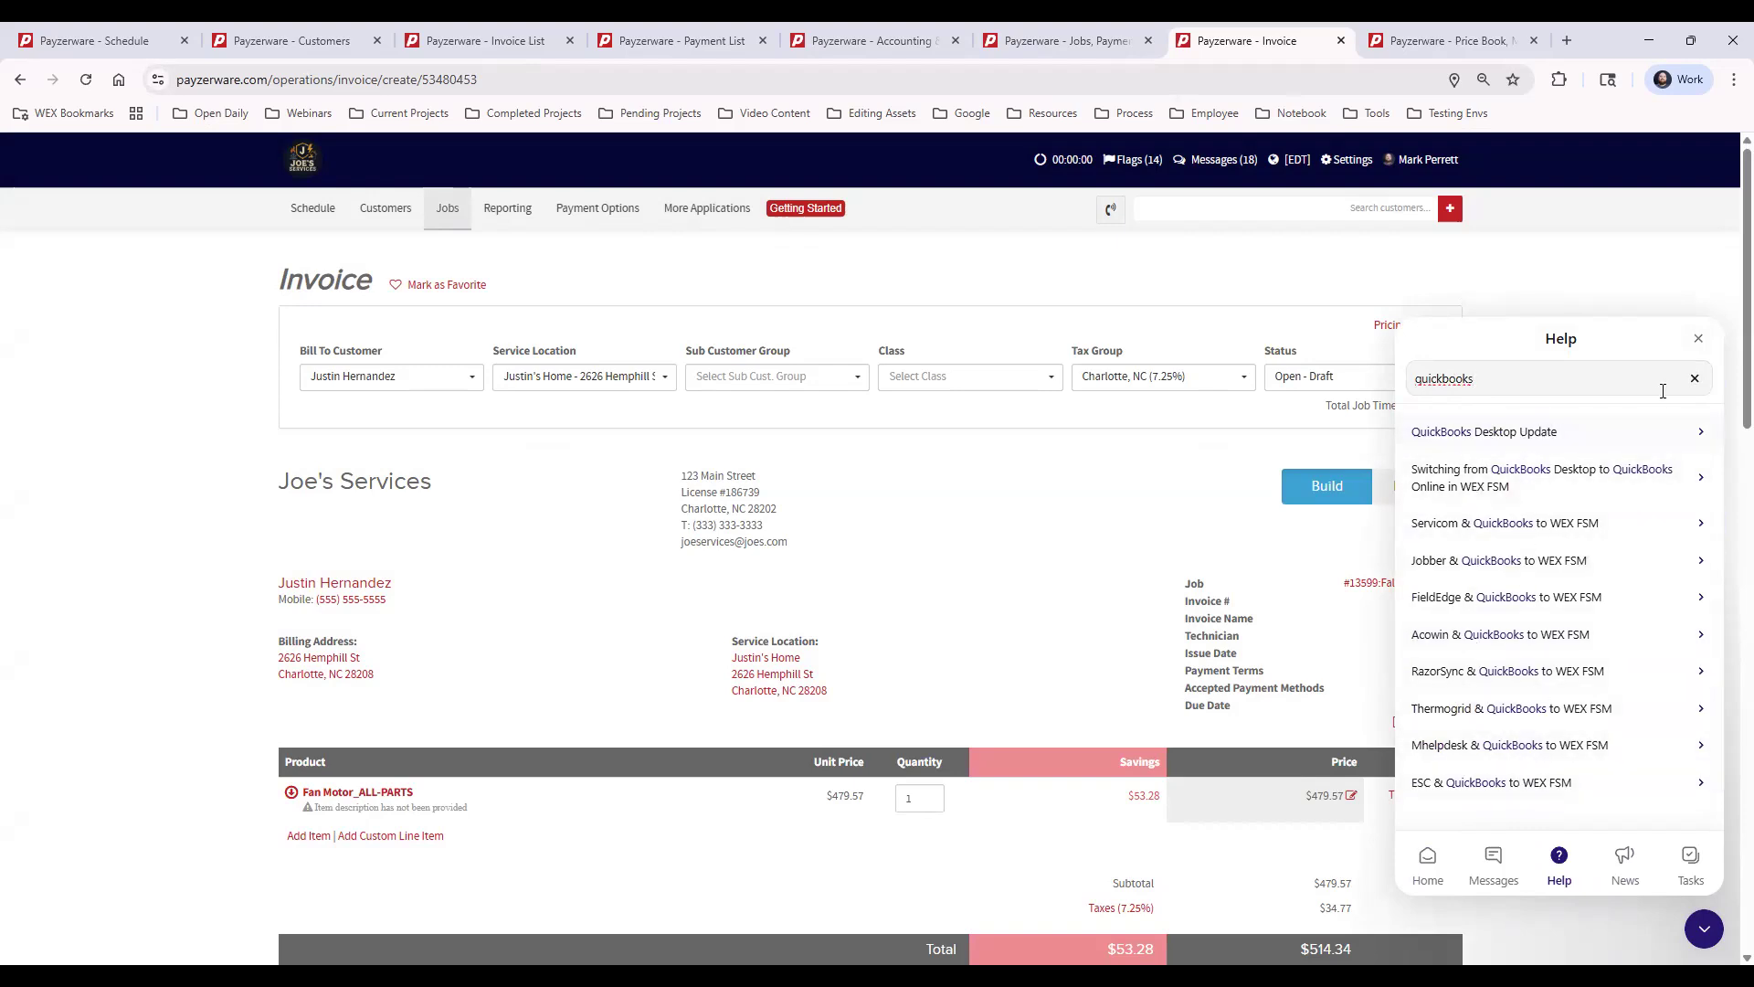
click(1694, 384)
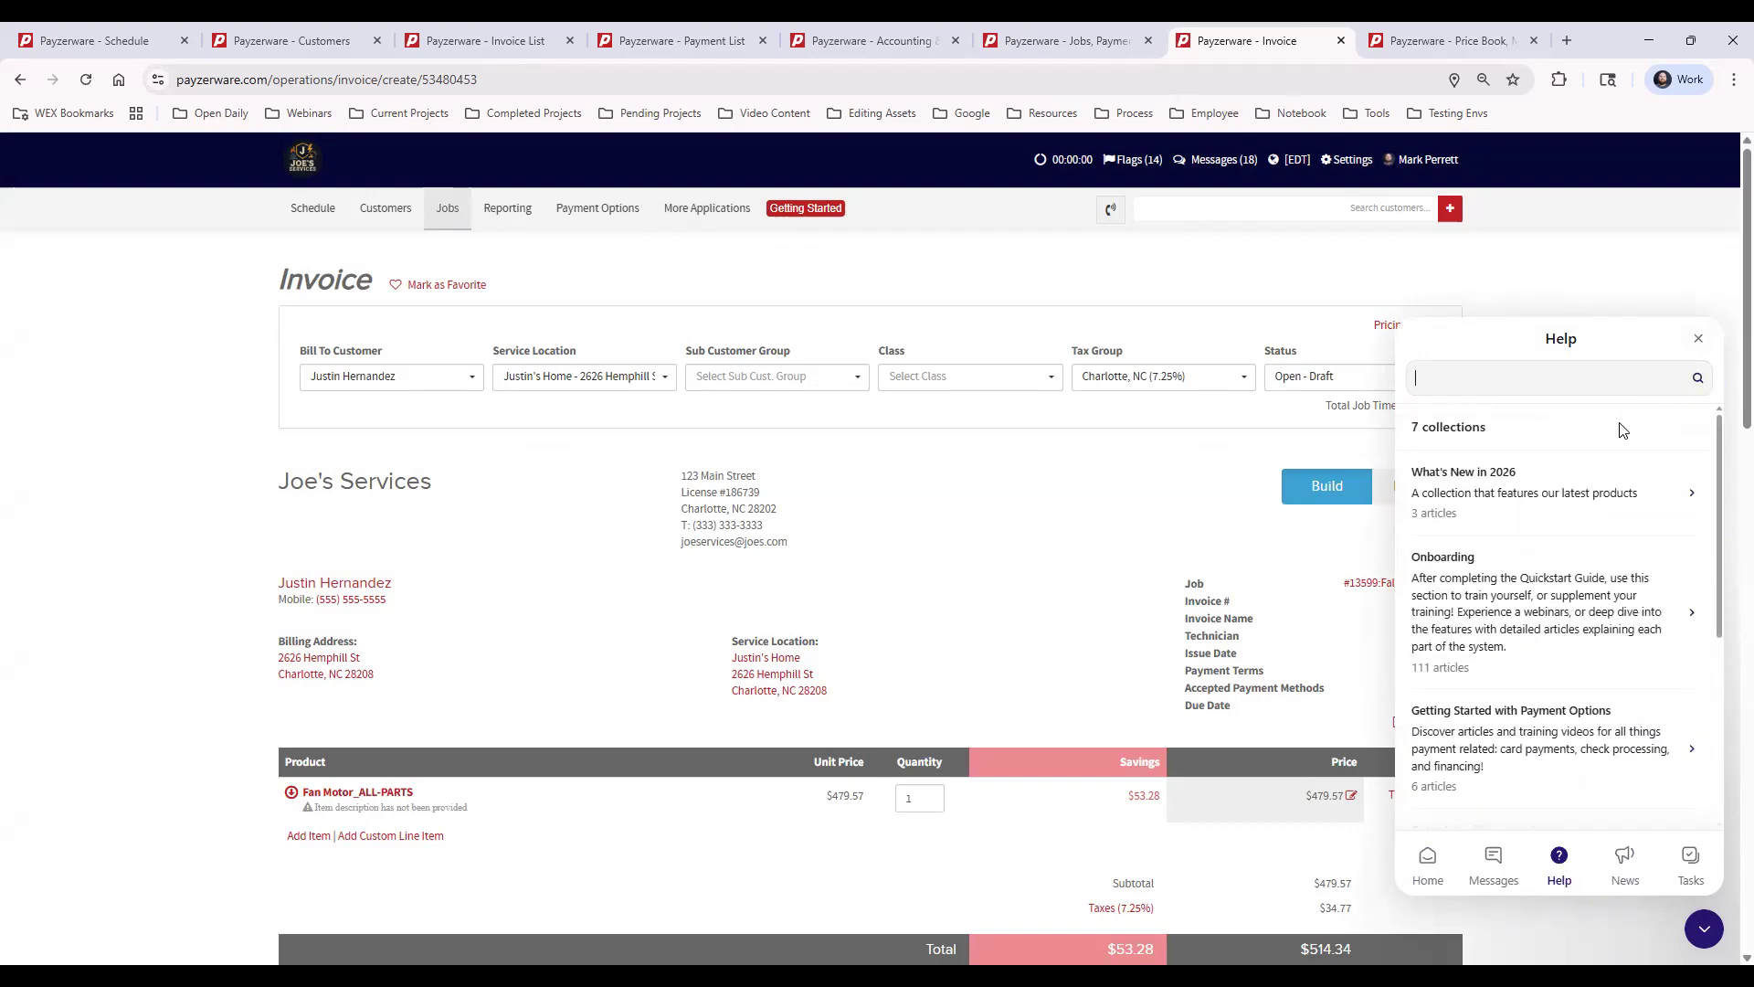
Step: Find QuickBooks Sync Training among the 2026 past webinars in the Video Courses and Webinars article, and close the help widget
click(1427, 857)
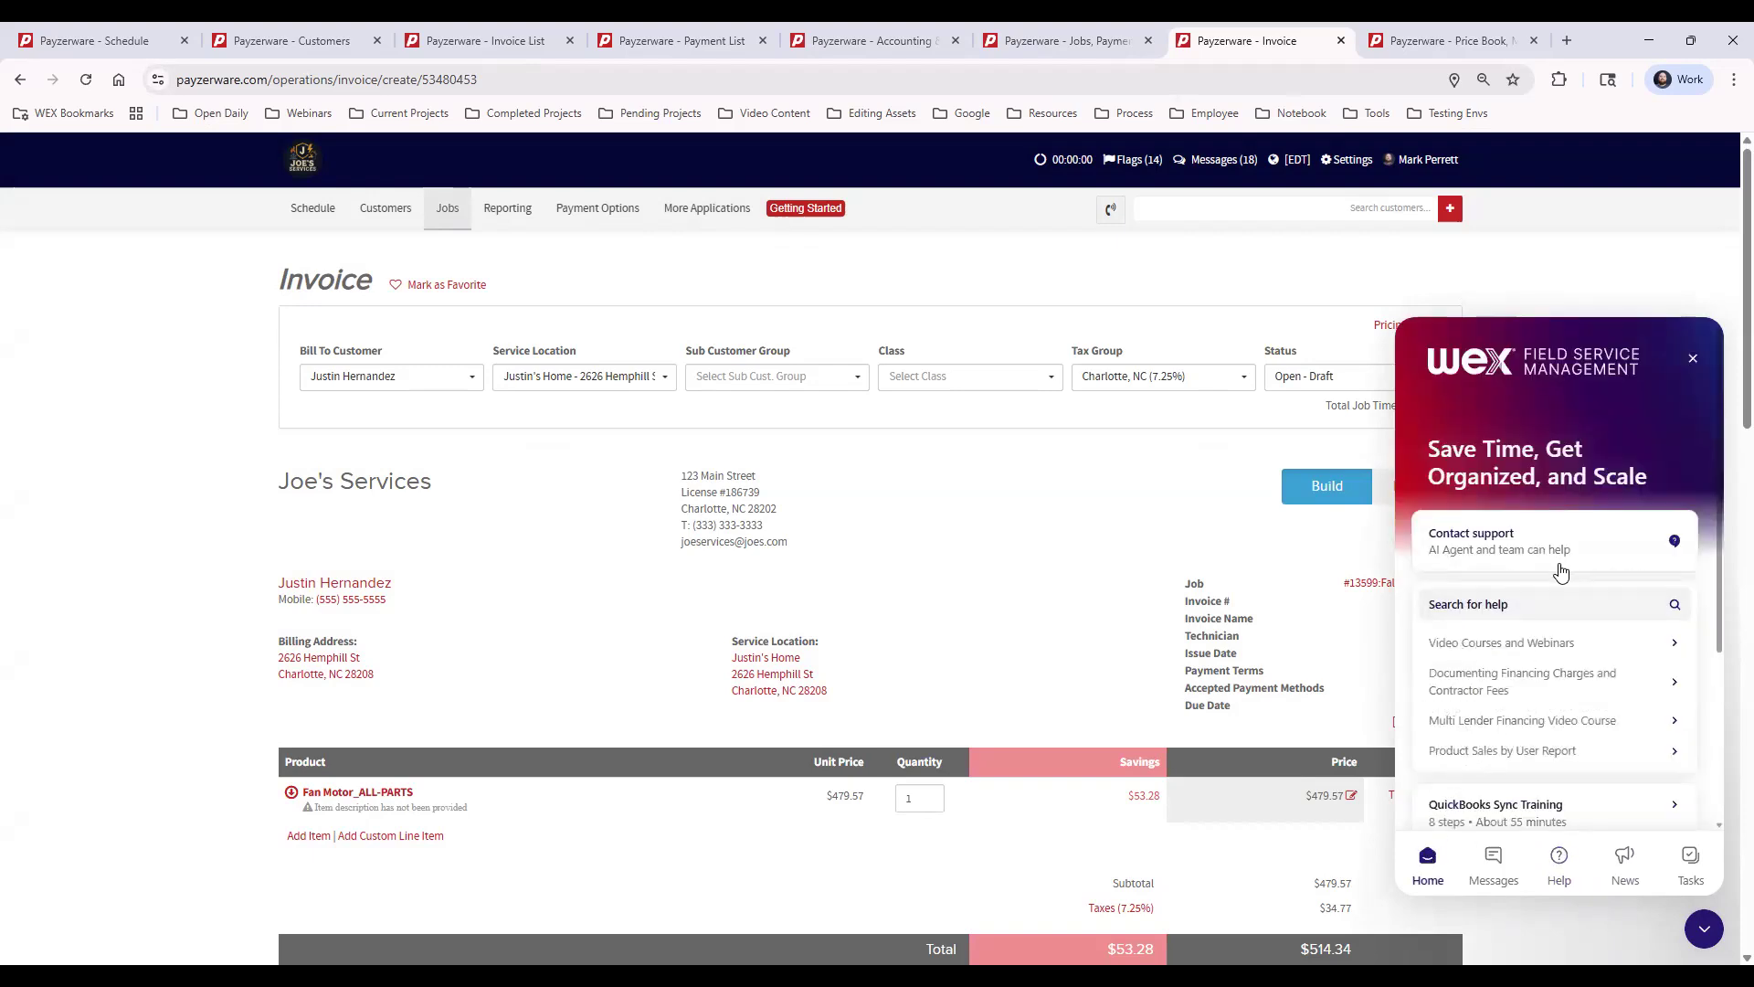
click(1477, 646)
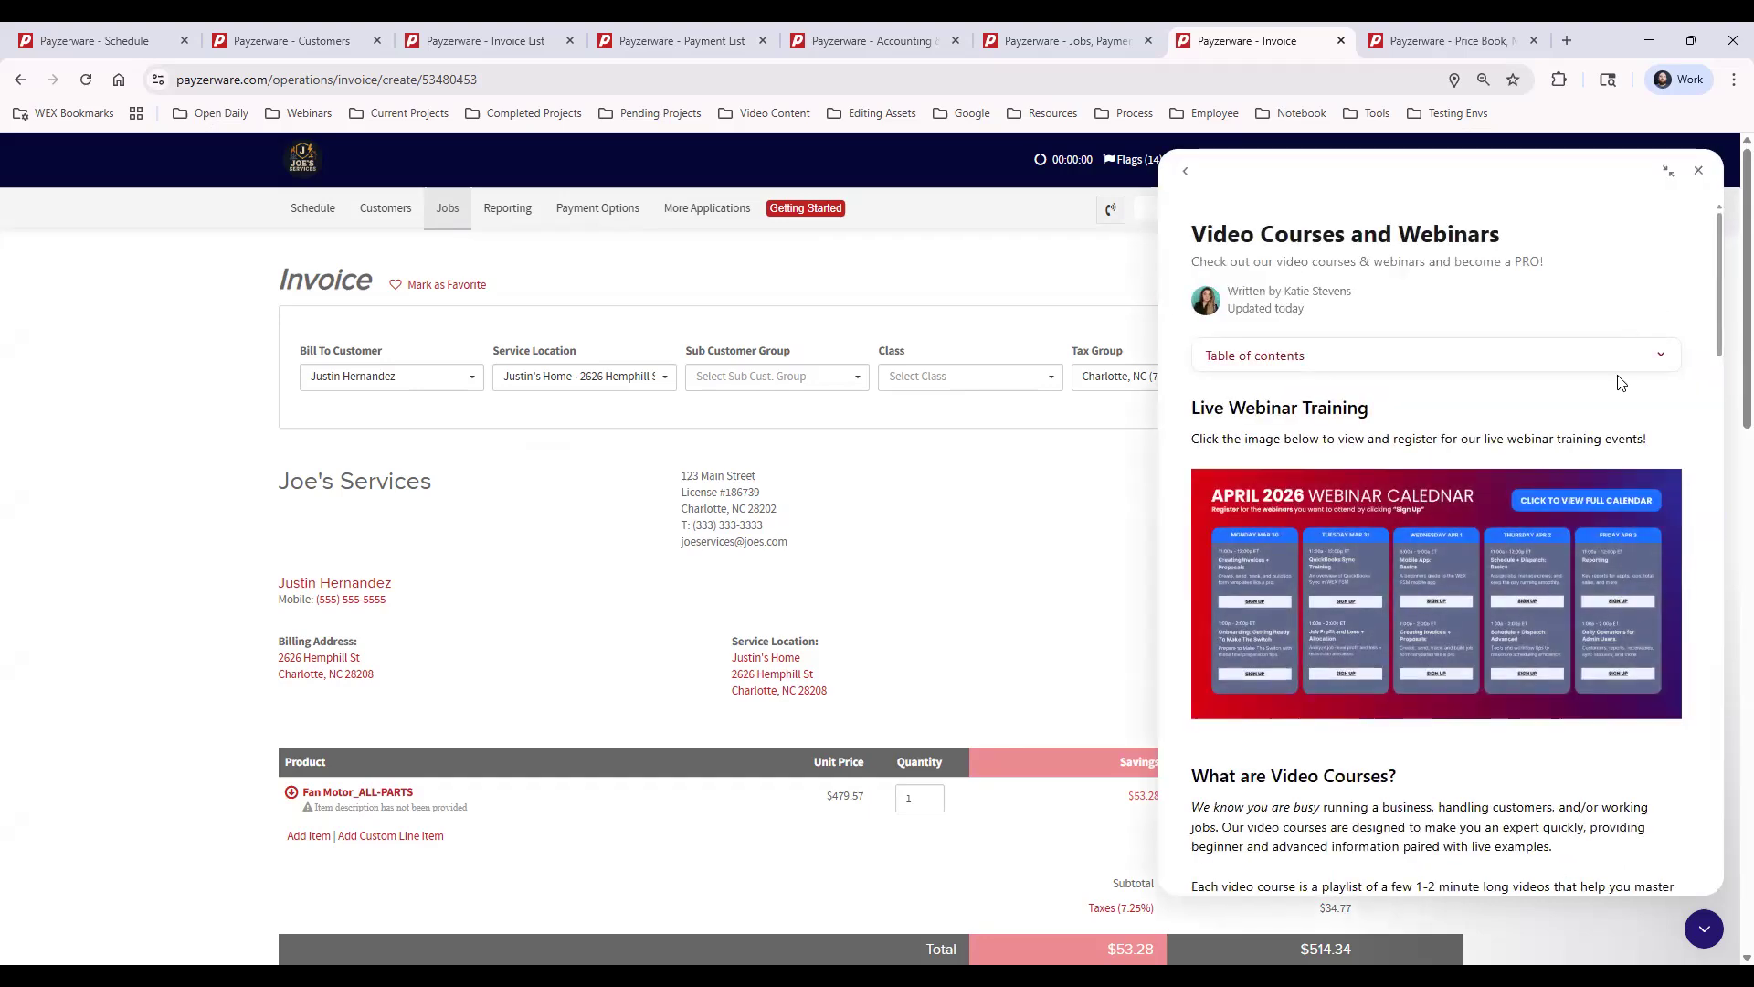
scroll(1571, 548, down, 15)
scroll(1522, 570, down, 8)
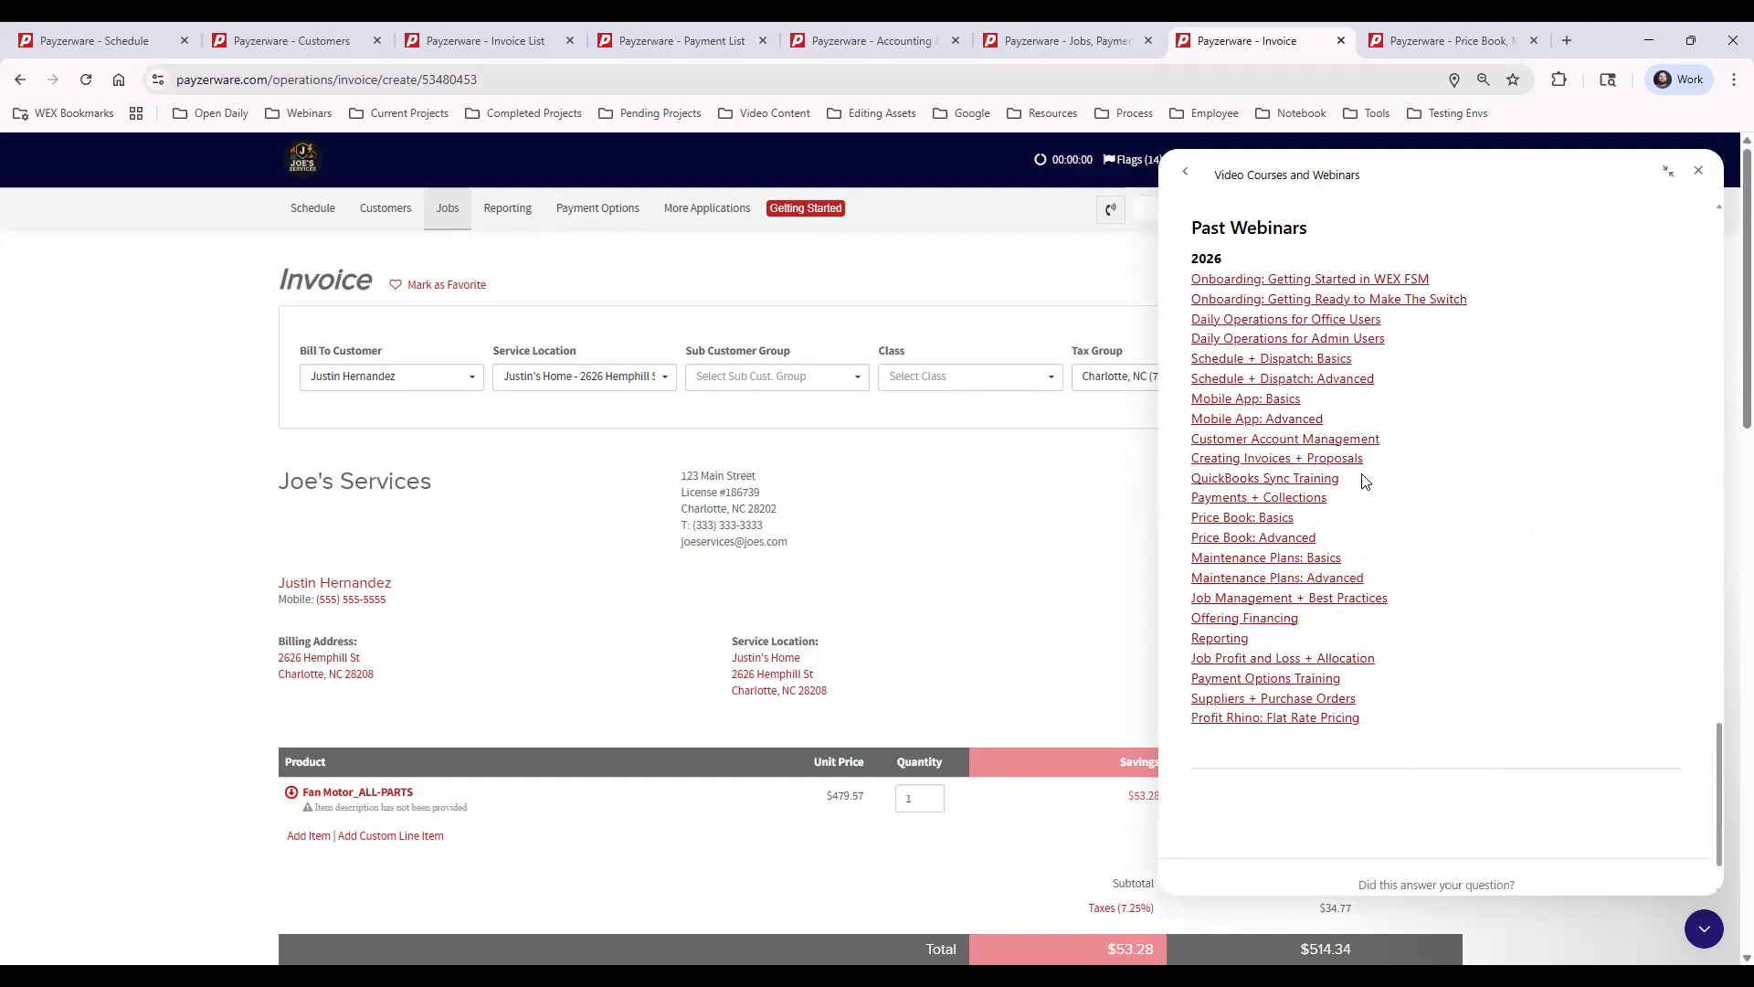
drag(1361, 482, 1277, 480)
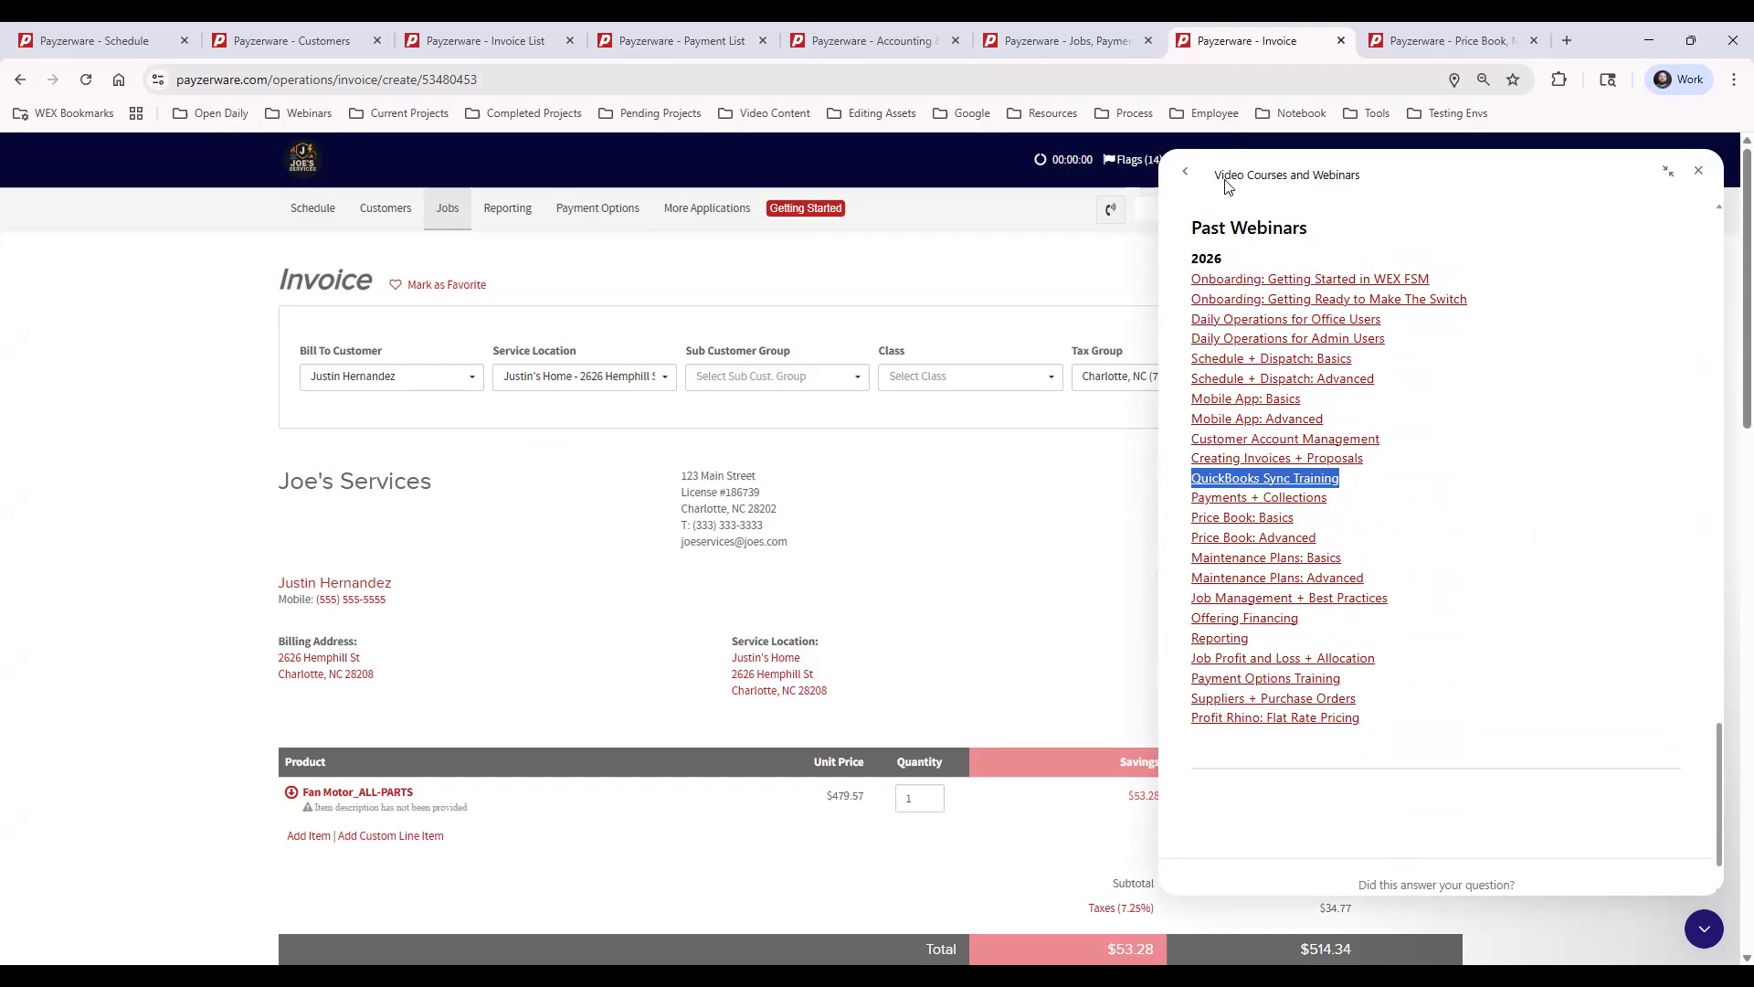
click(1185, 171)
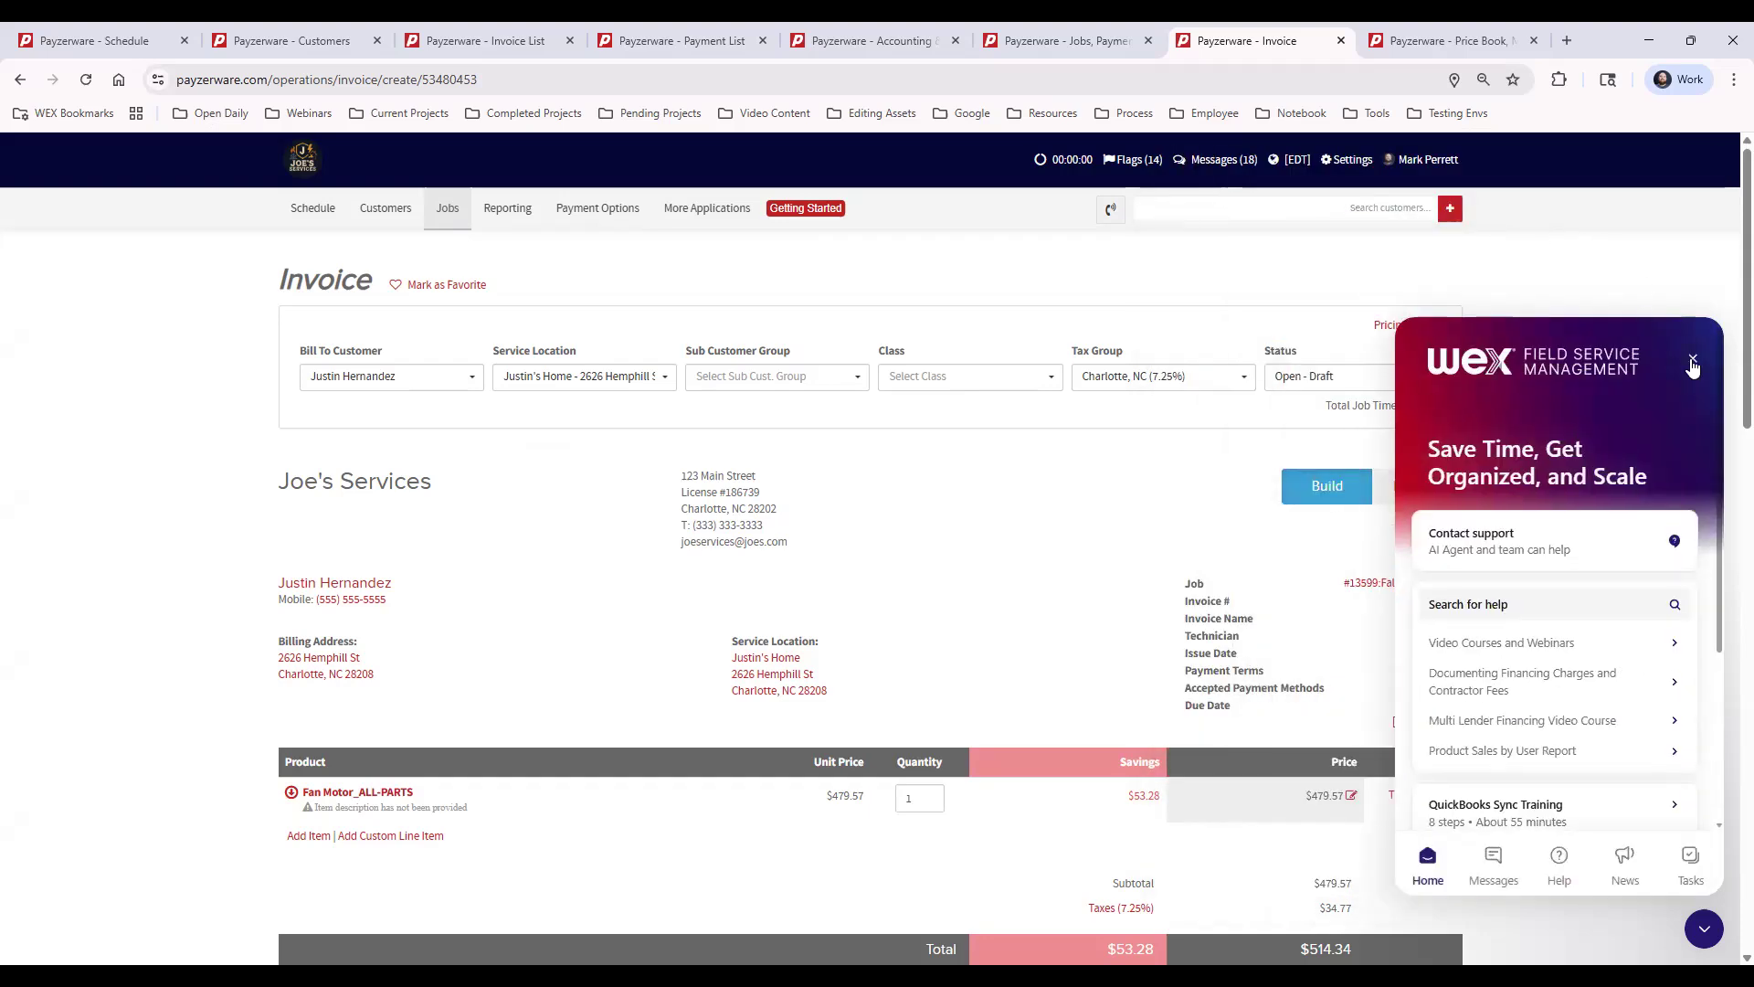
click(1692, 362)
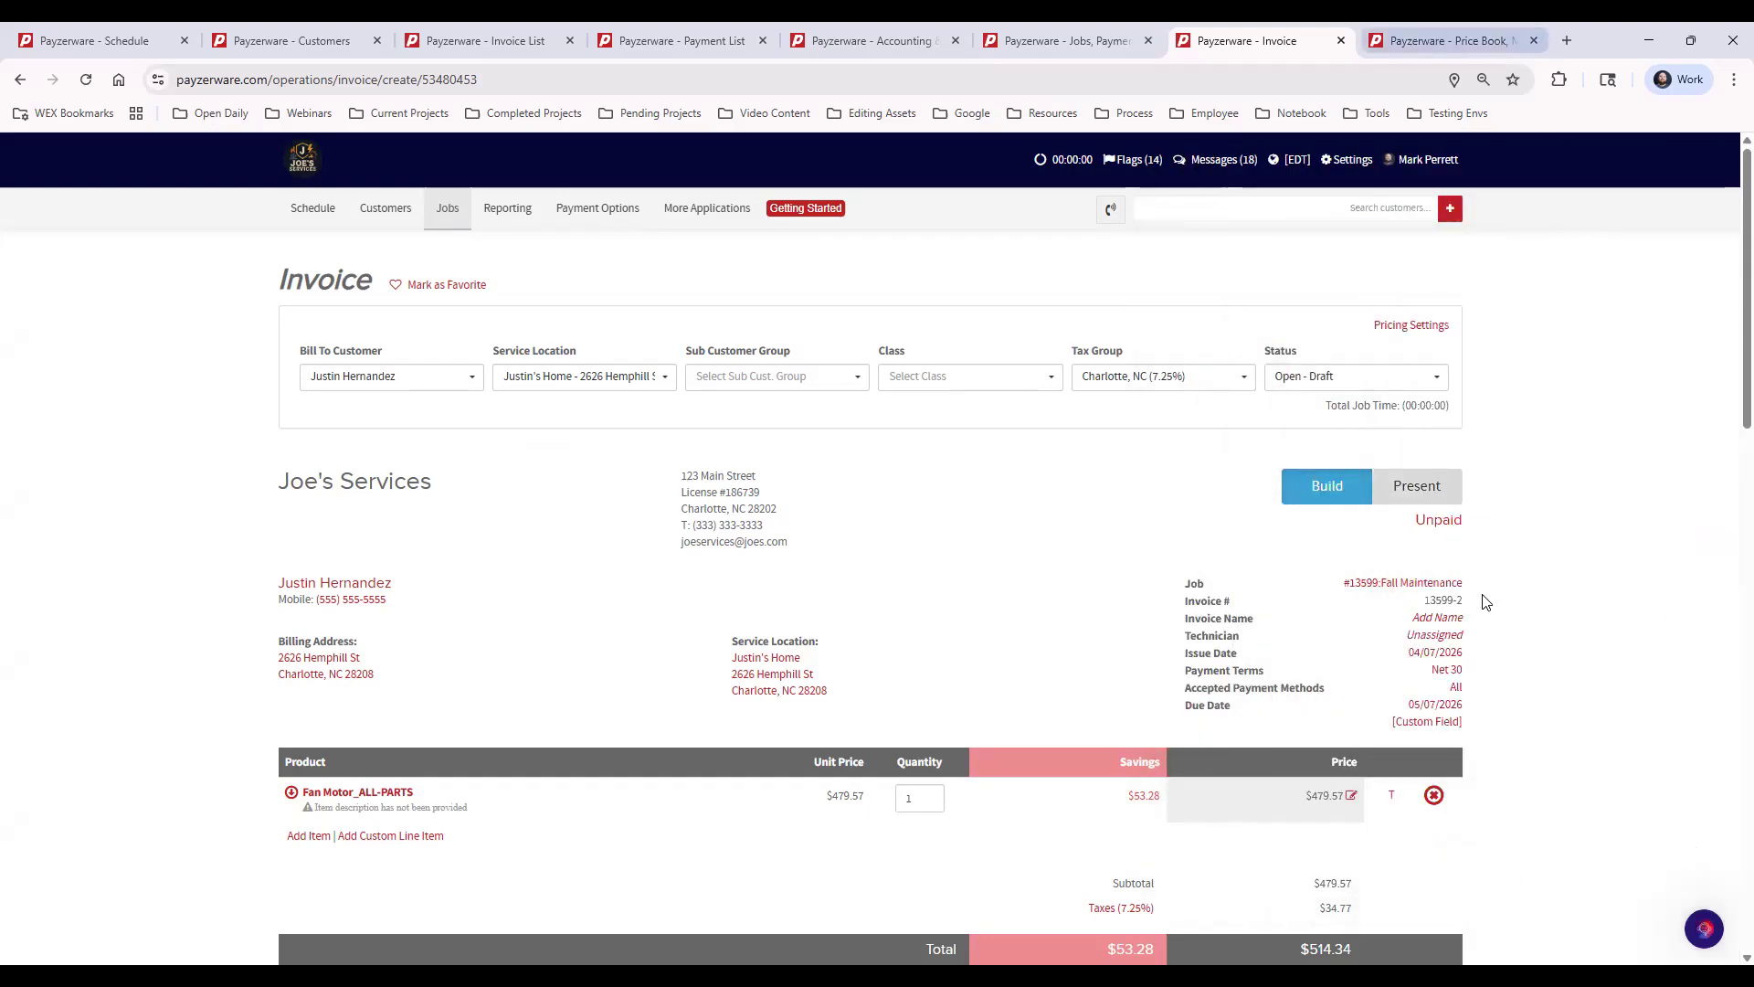